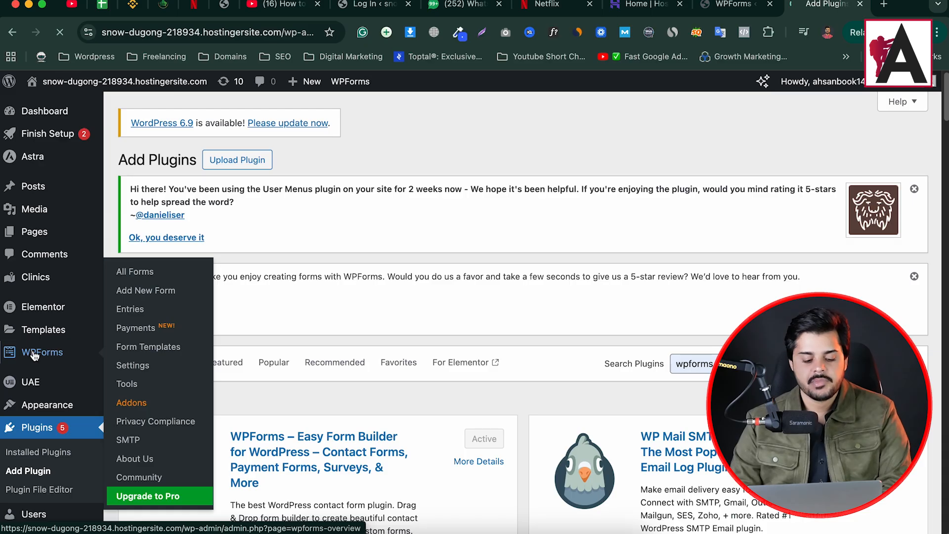
- Start a new form with Add New on the WPForms Forms Overview page
scroll(34, 360, "down", 1)
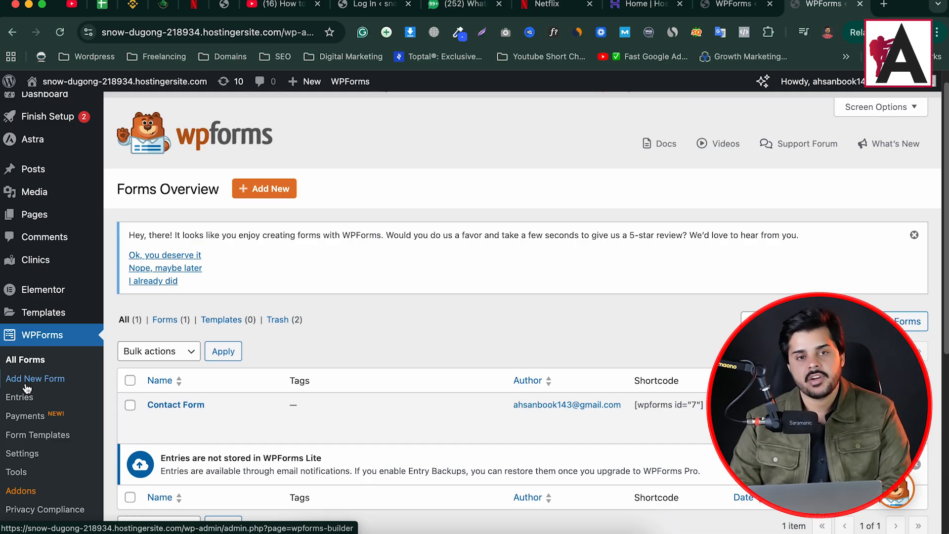
left_click(257, 194)
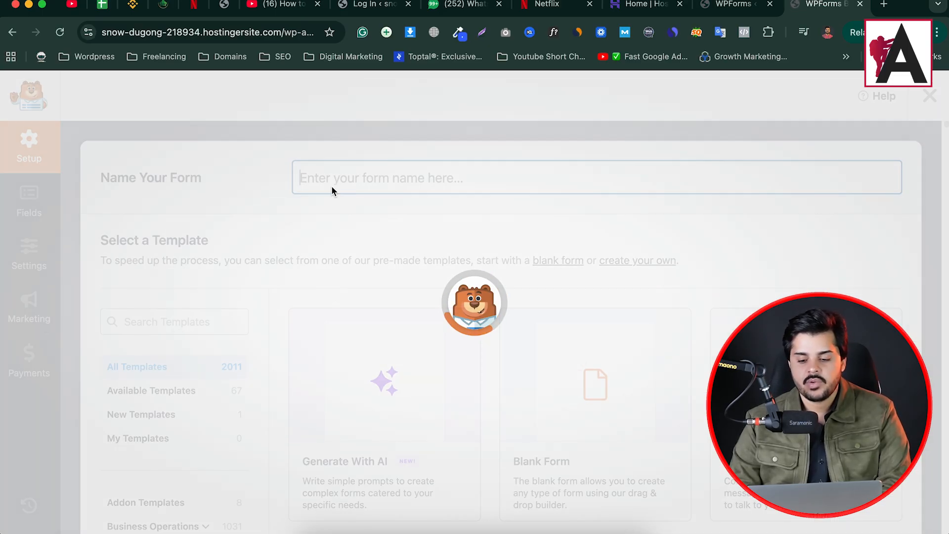
- Name the form 'collection form' and create it from the Blank Form template
scroll(450, 291, "down", 20)
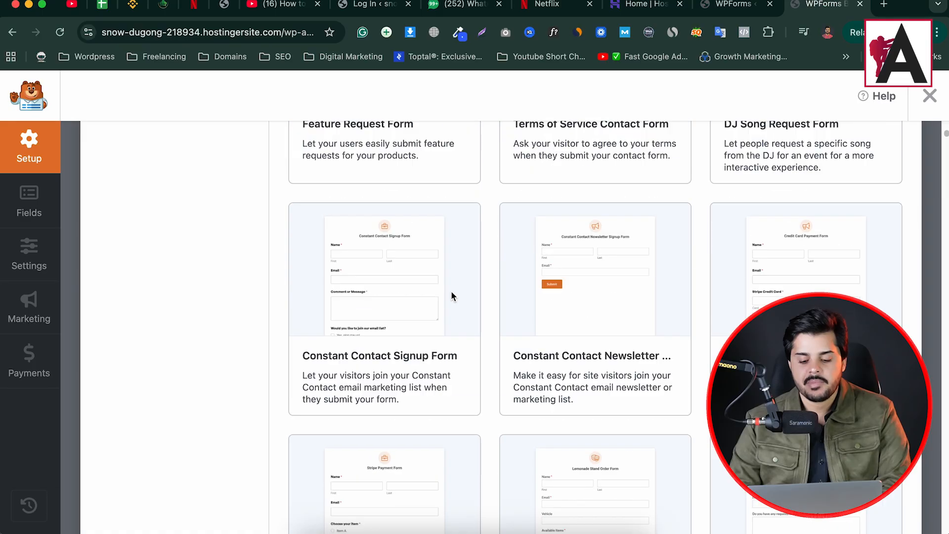
scroll(392, 280, "up", 20)
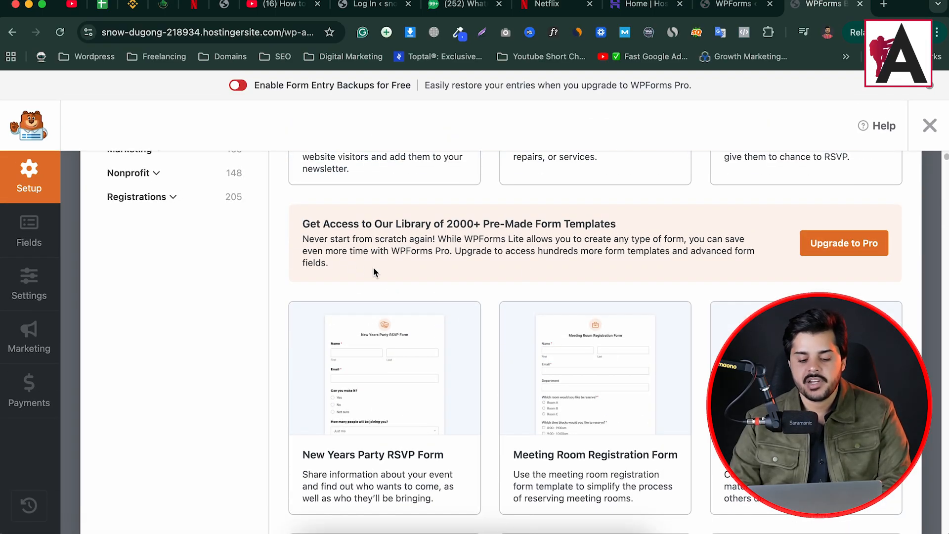
scroll(286, 292, "up", 10)
scroll(289, 311, "down", 3)
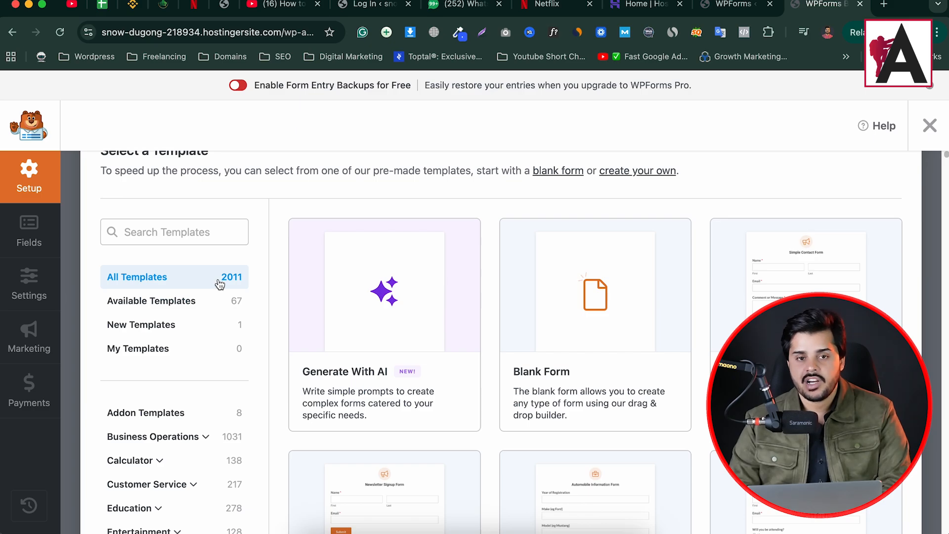
scroll(411, 302, "down", 15)
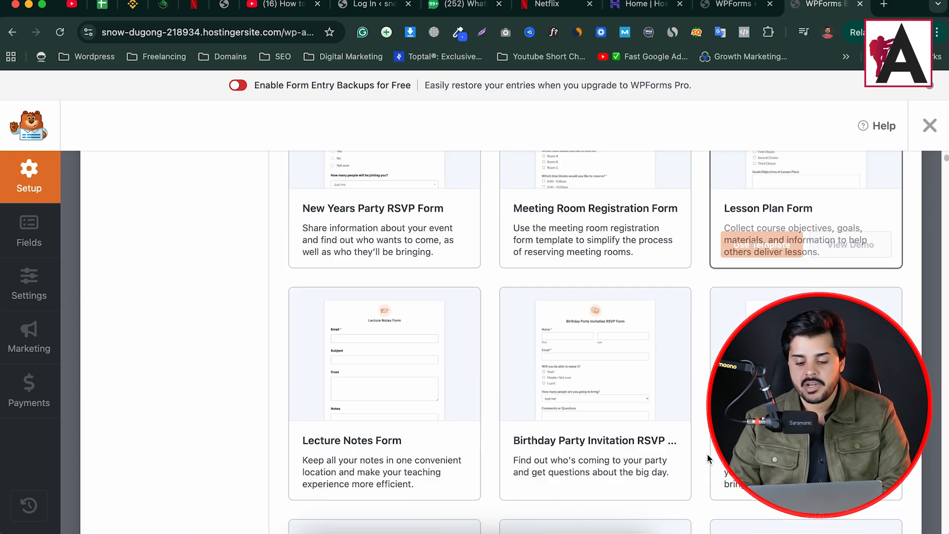
scroll(523, 324, "up", 15)
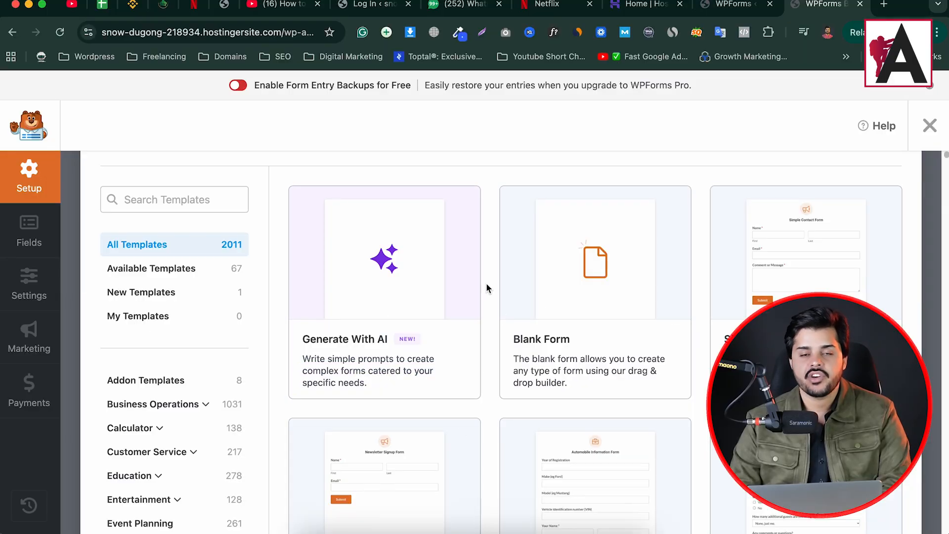
mouse_move(369, 349)
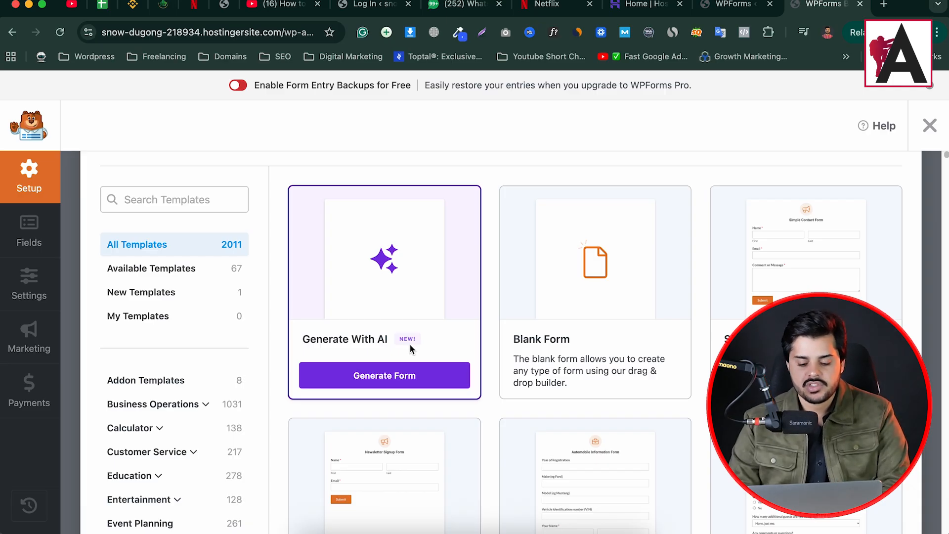
mouse_move(580, 322)
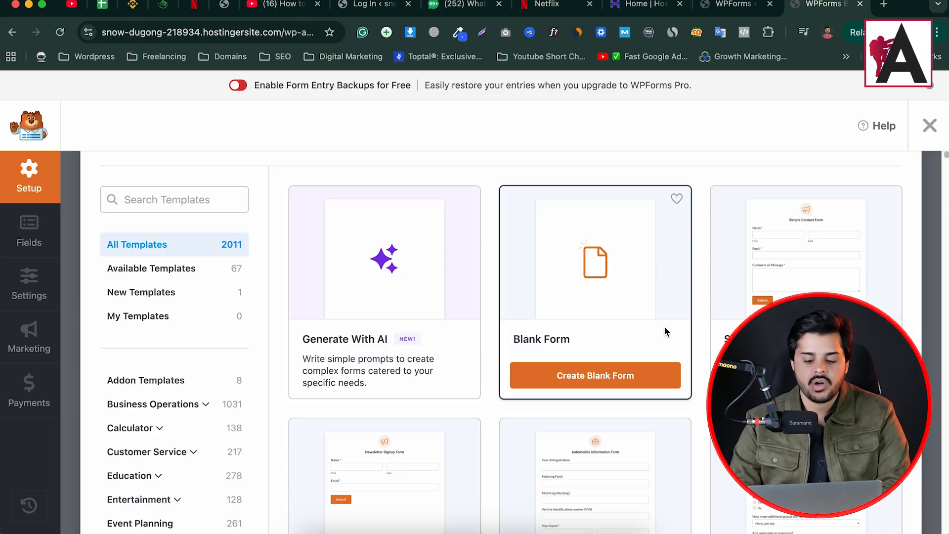
scroll(564, 317, "up", 3)
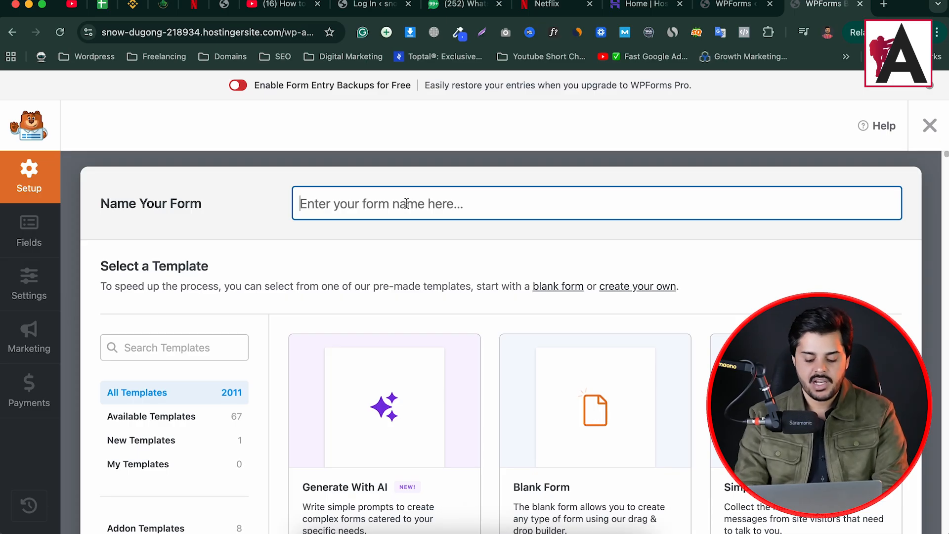
type("collec")
key("Down")
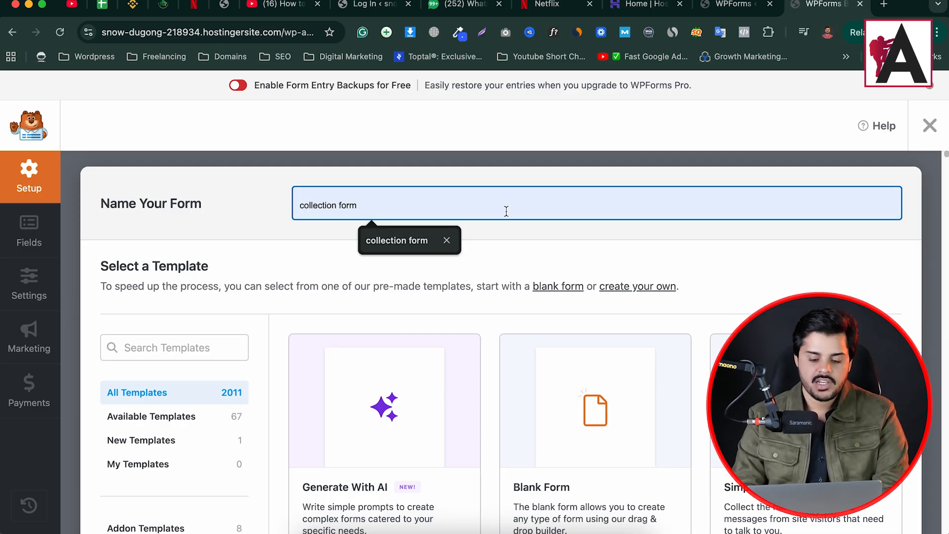
left_click(417, 241)
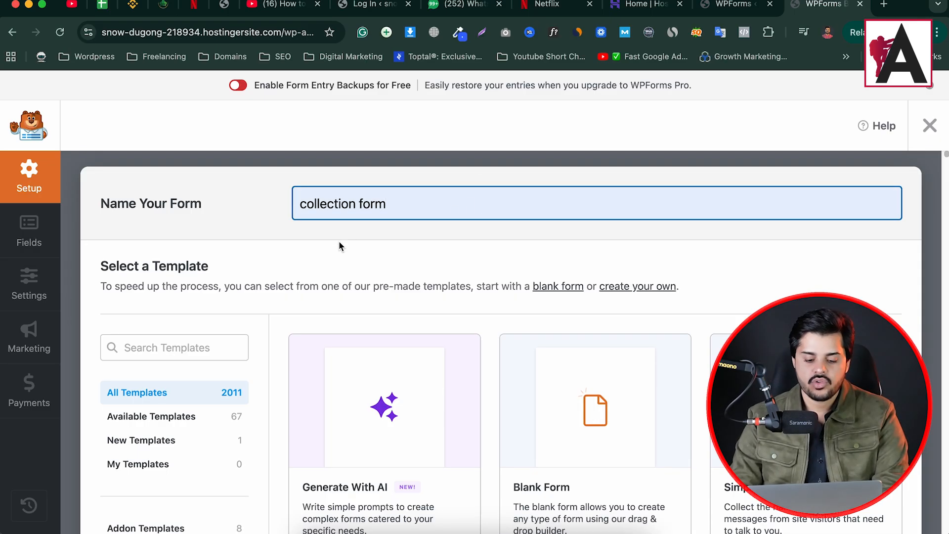
scroll(593, 435, "down", 1)
left_click(592, 500)
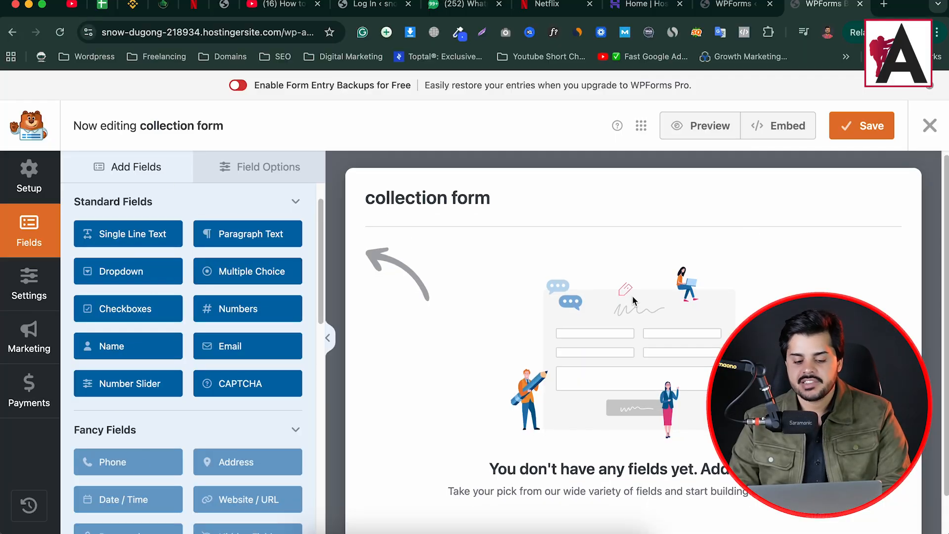
- Add a Name field to the form and set its format to Simple
scroll(492, 208, "down", 2)
scroll(628, 343, "up", 2)
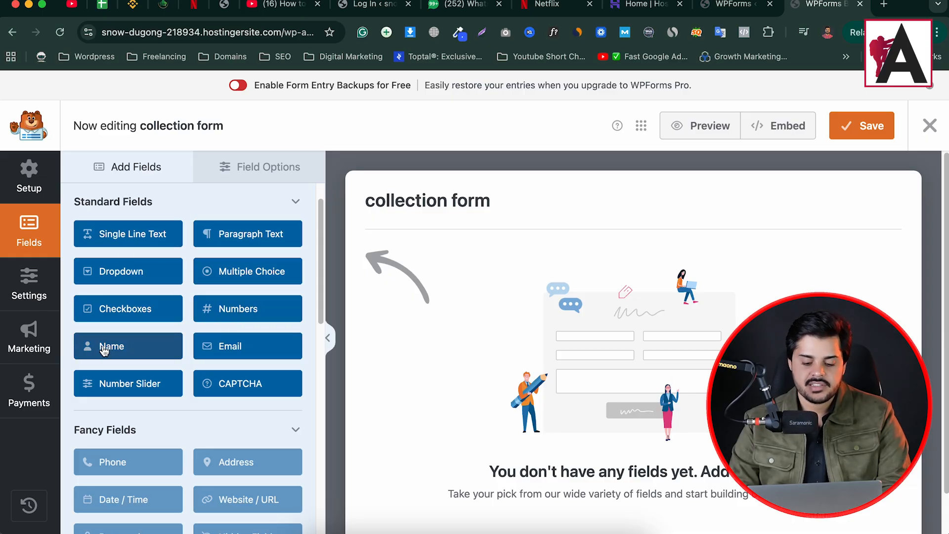
left_click_drag(103, 349, 665, 299)
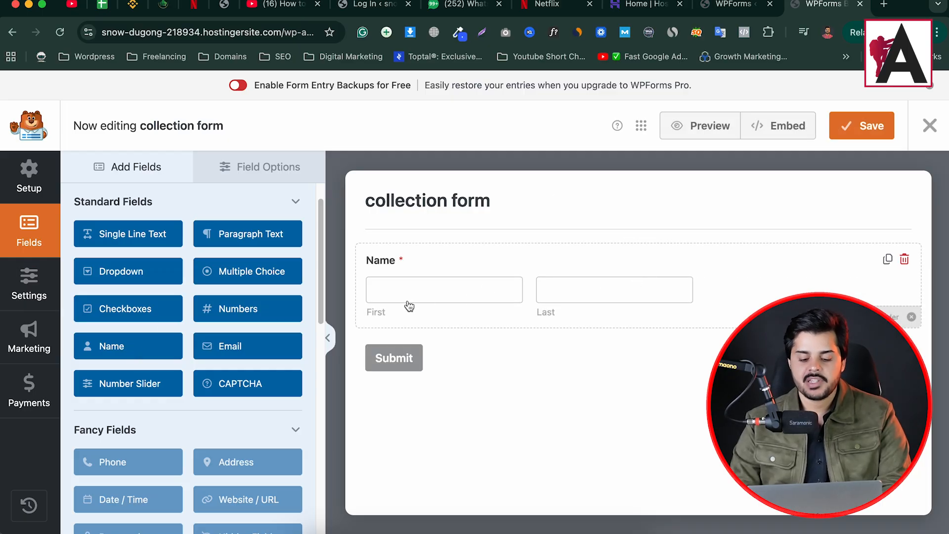
left_click(585, 269)
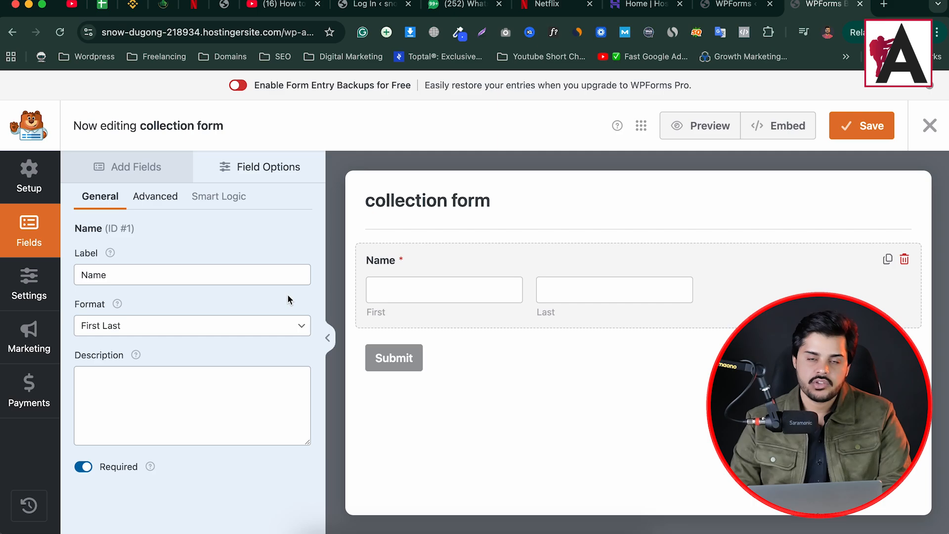
left_click(166, 324)
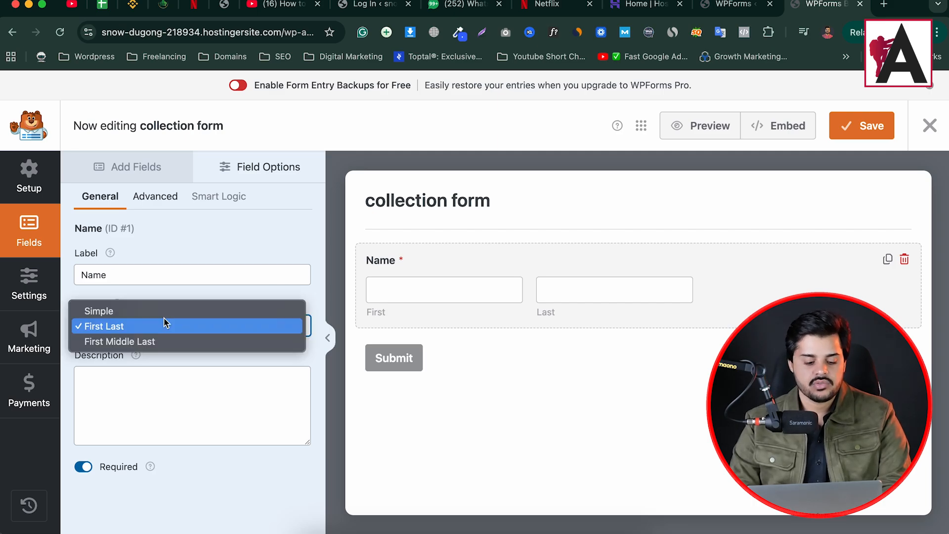
left_click(113, 312)
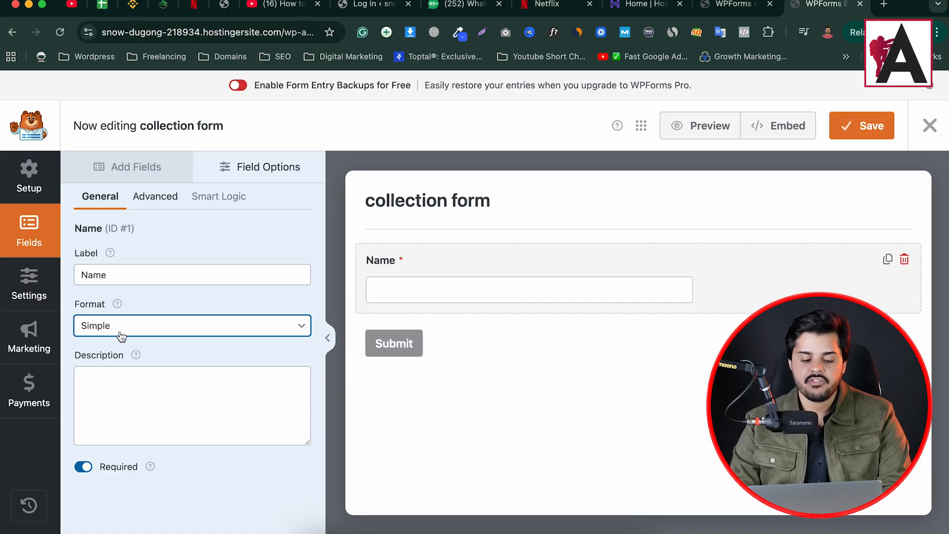
left_click(121, 336)
left_click(121, 355)
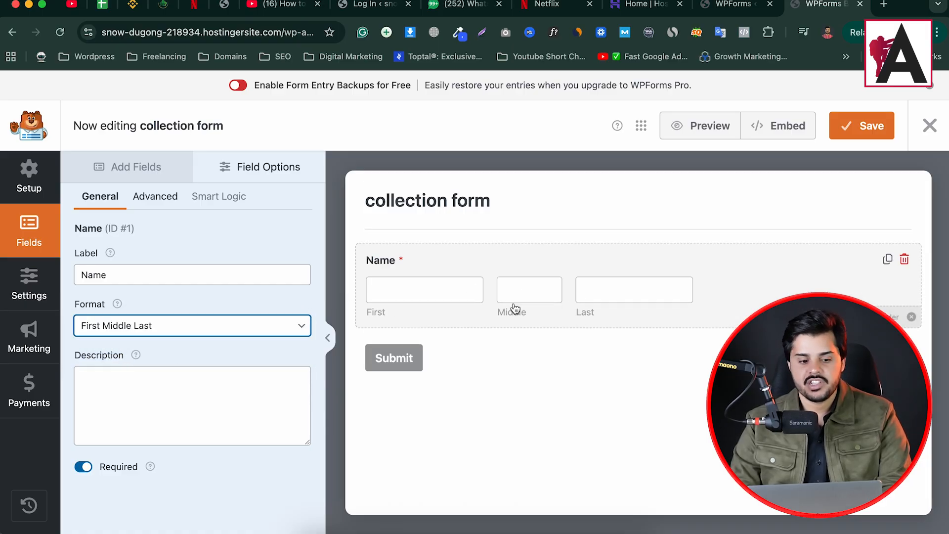
left_click(140, 323)
left_click(131, 295)
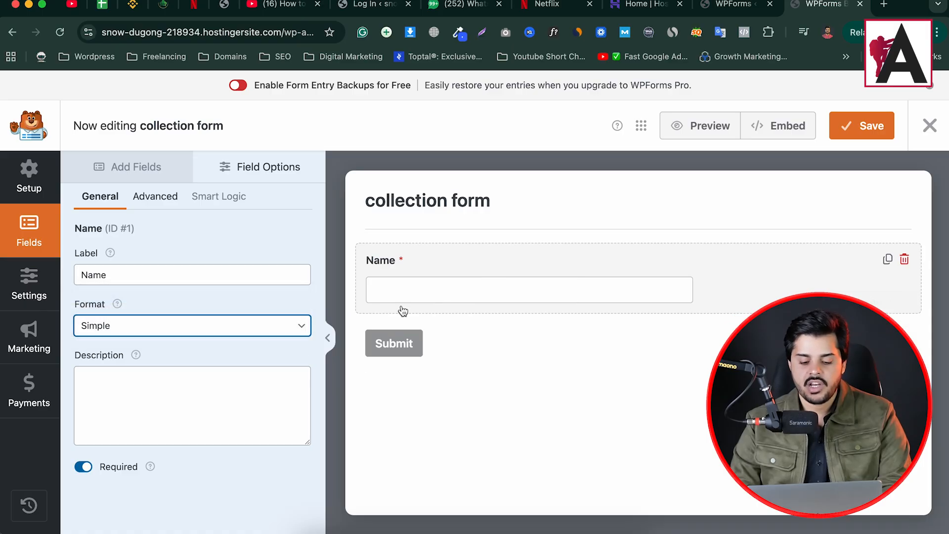
- Label the name field 'Full Name' and keep it required
left_click(79, 274)
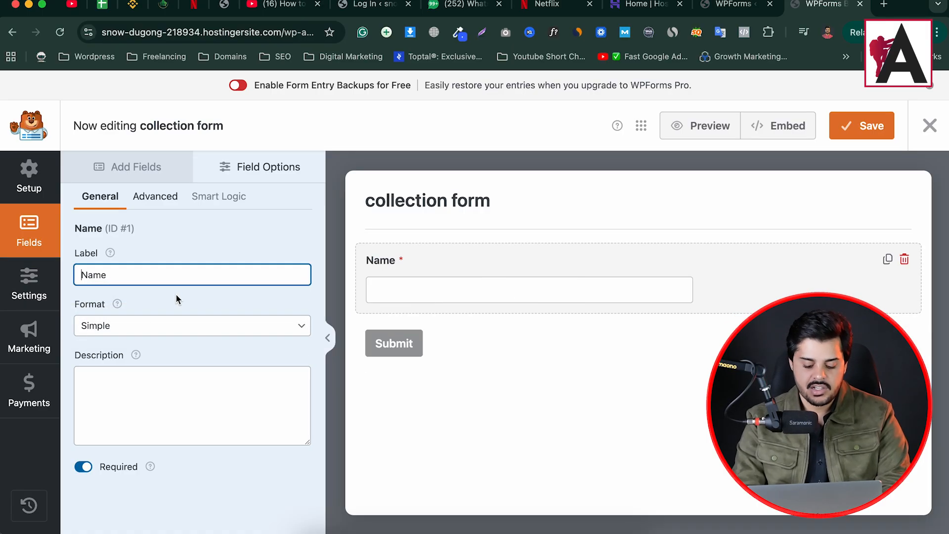
type("Full")
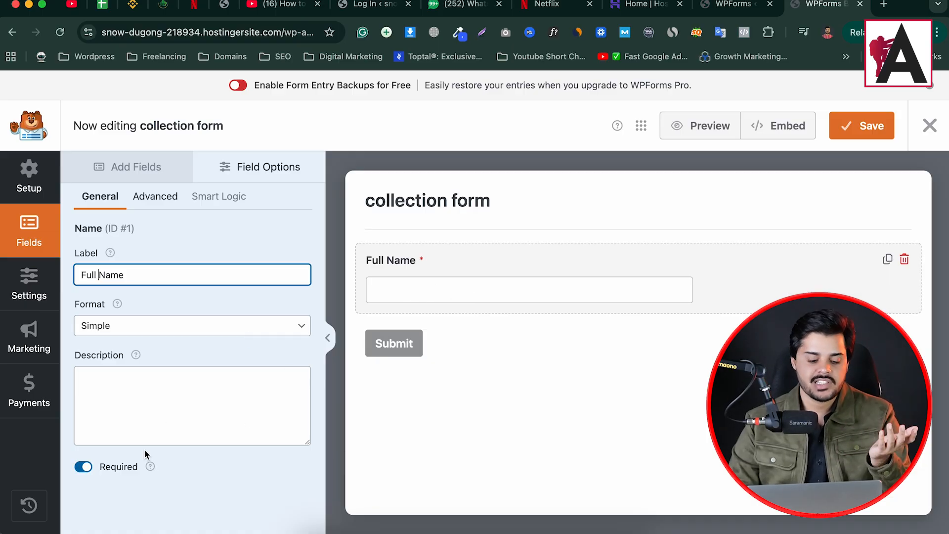
left_click(82, 465)
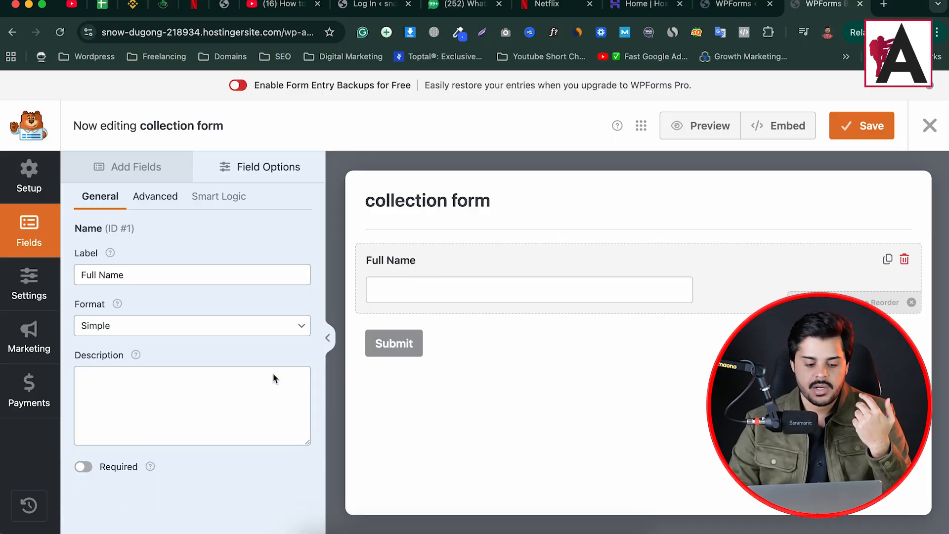
left_click(91, 468)
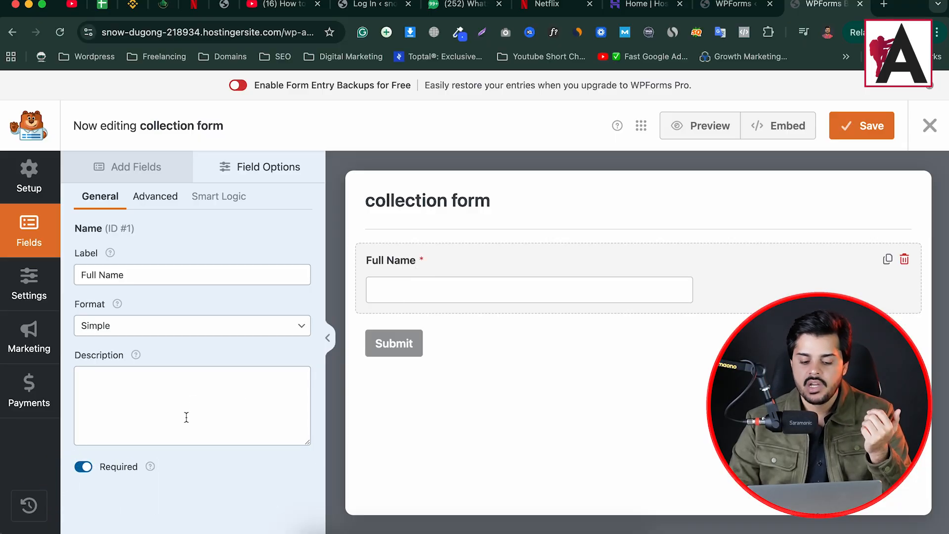
left_click(125, 168)
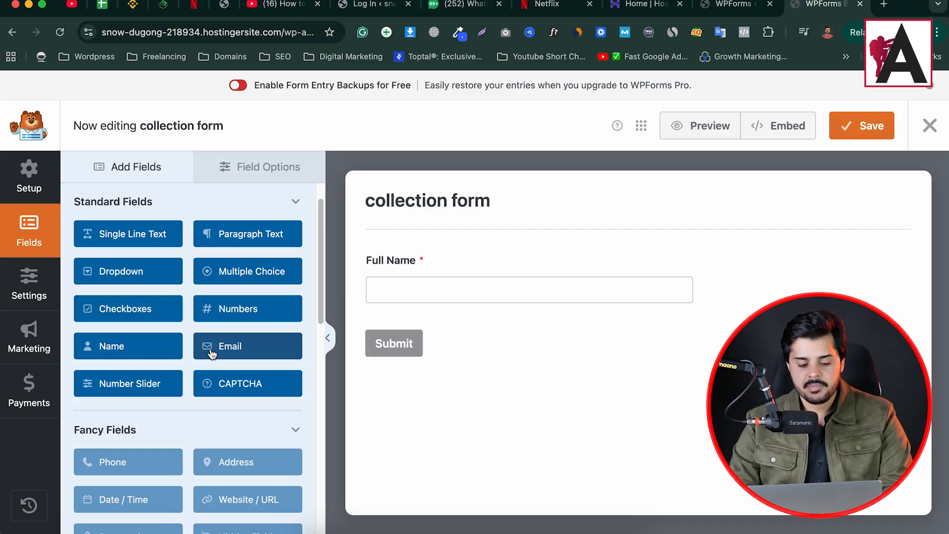
- Add an Email field below Full Name labelled 'Enter your Business Email'
left_click_drag(220, 353, 501, 351)
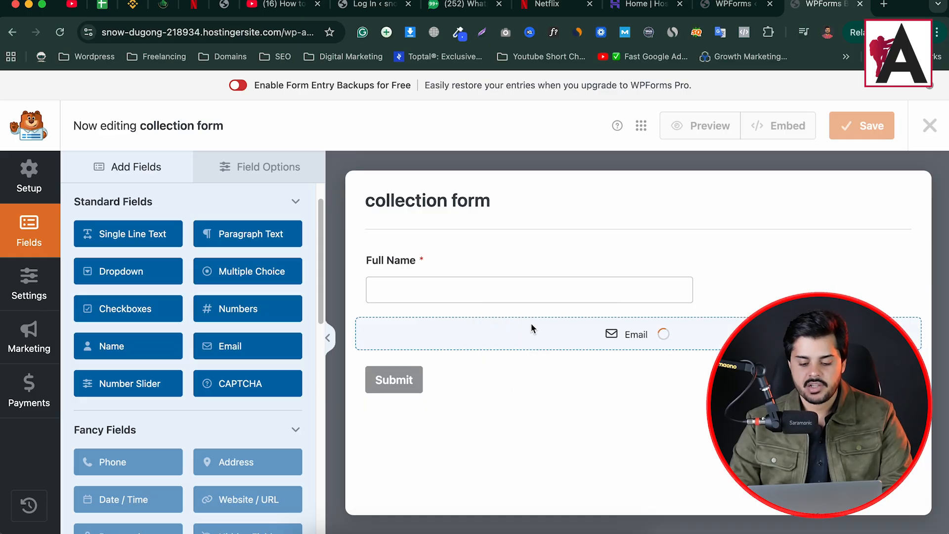
left_click(444, 348)
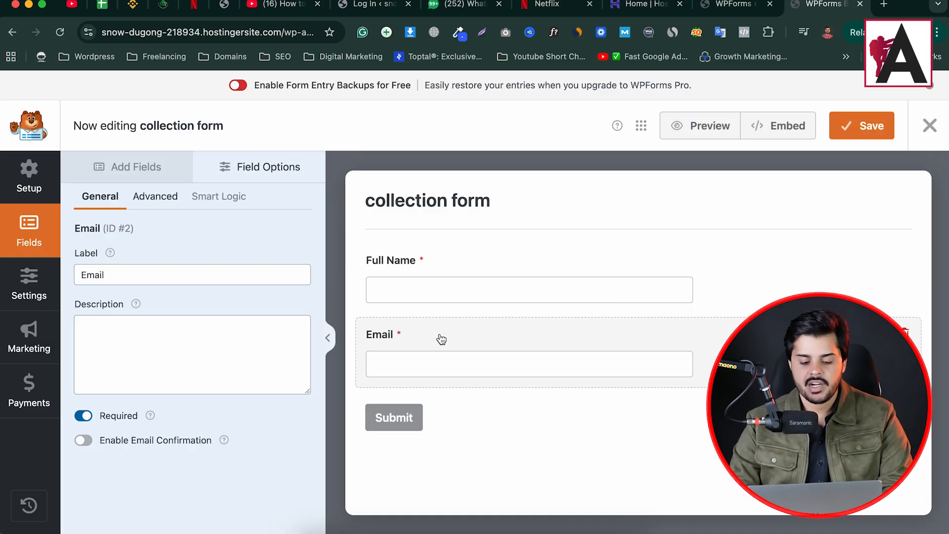
left_click(82, 274)
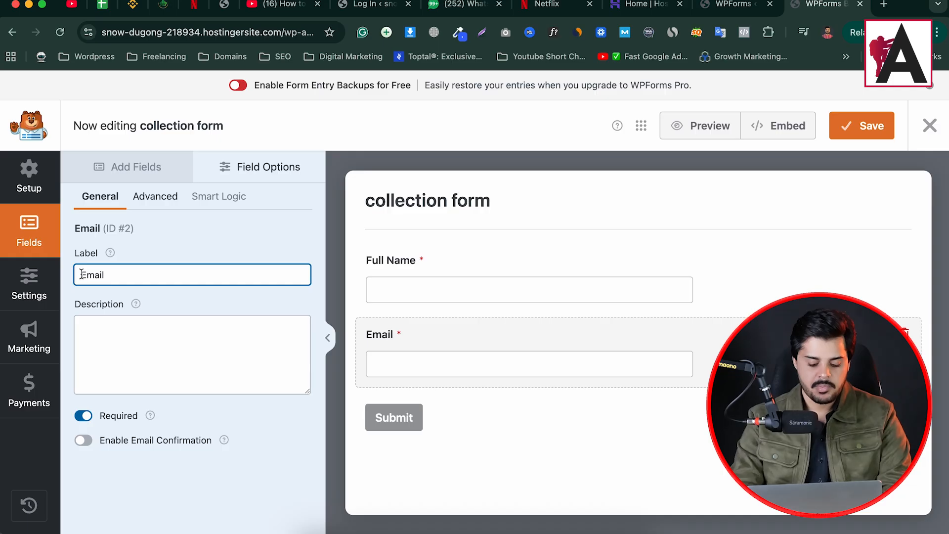
type("Enter your Business")
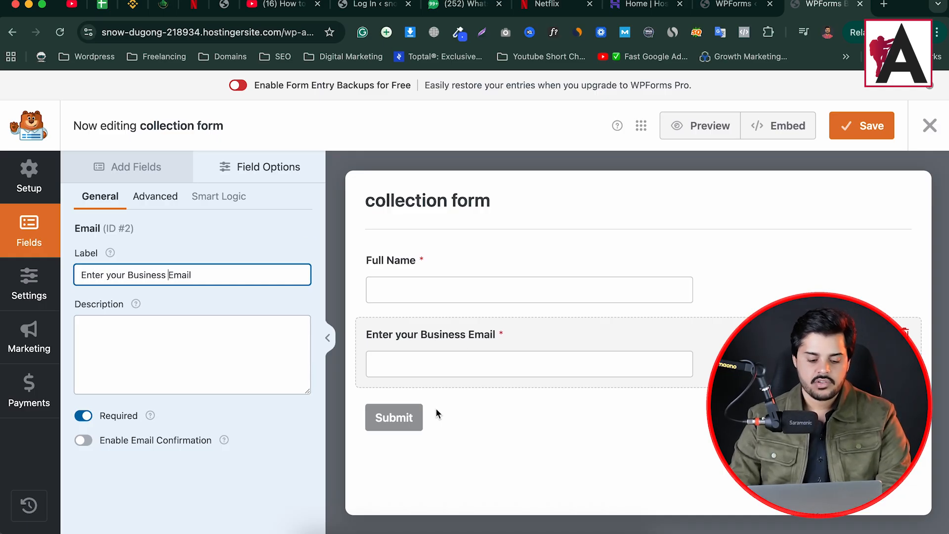
left_click(126, 169)
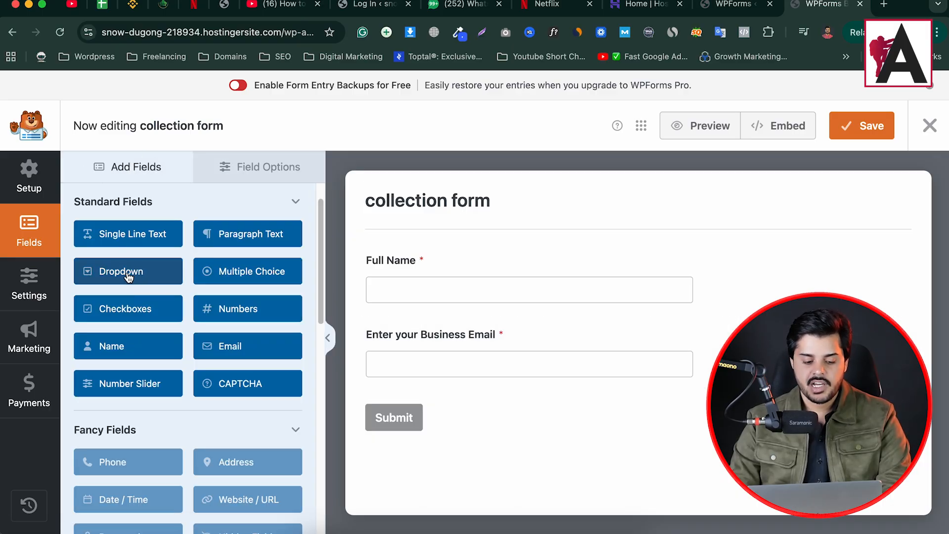
- Add a Multiple Choice field labelled 'gender' with only Male and Female choices
left_click_drag(225, 272, 503, 408)
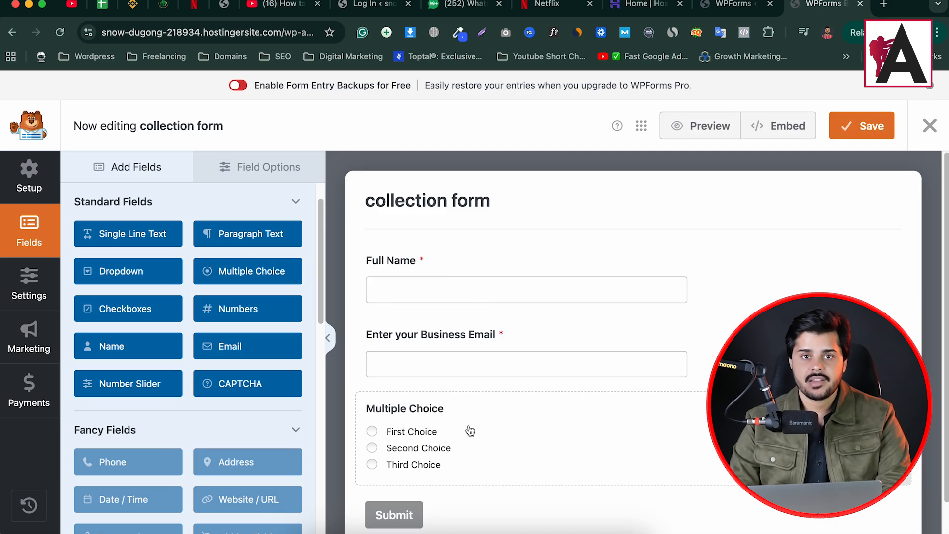
scroll(585, 398, "down", 2)
left_click(500, 404)
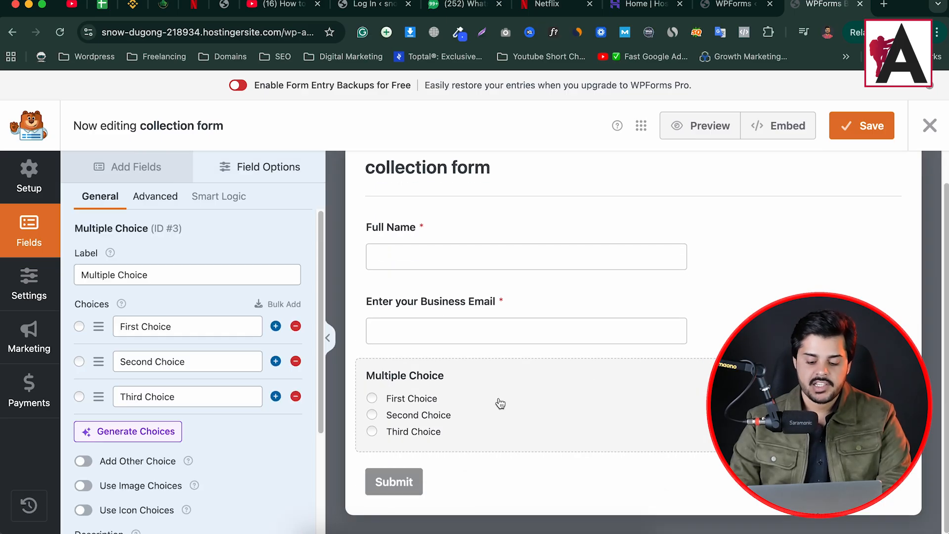
left_click(152, 276)
key("super+a")
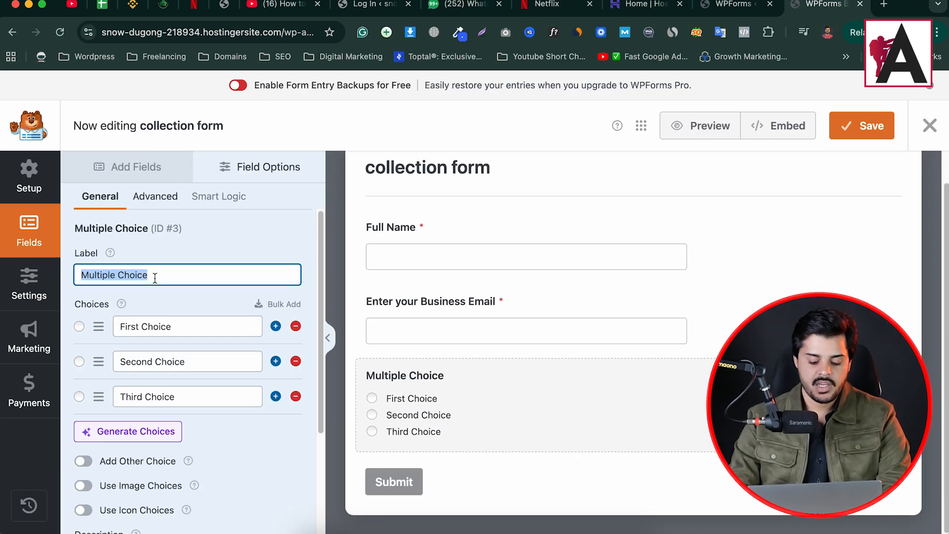
type("gender")
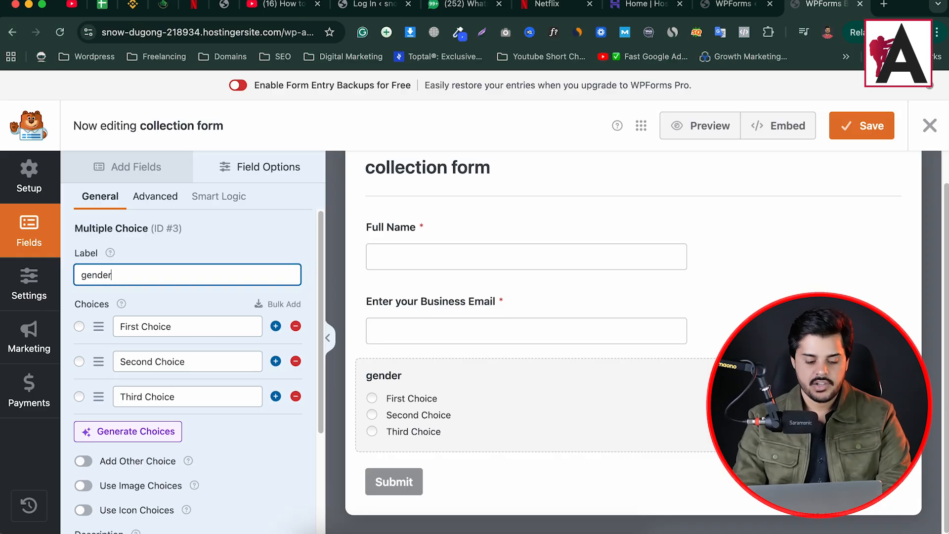
left_click(189, 325)
key("super+a")
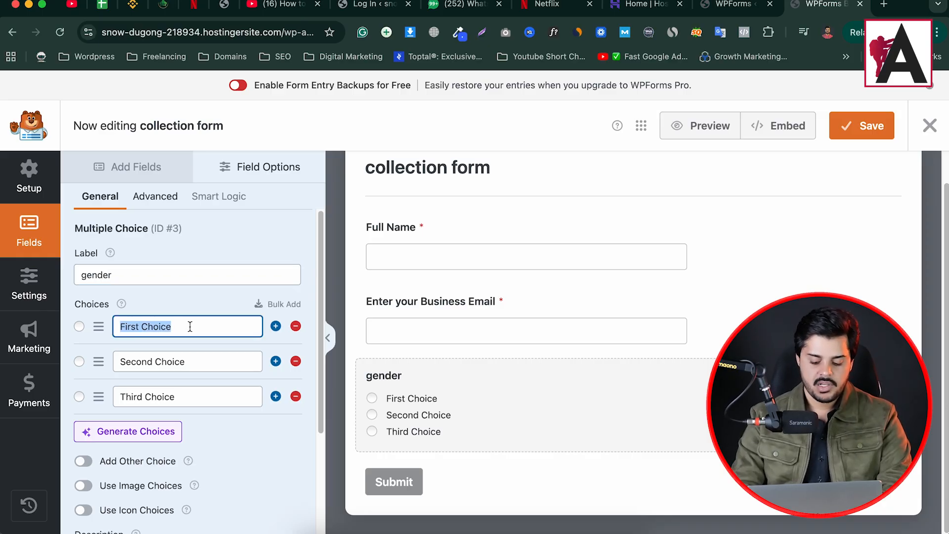
type("Male")
left_click(212, 361)
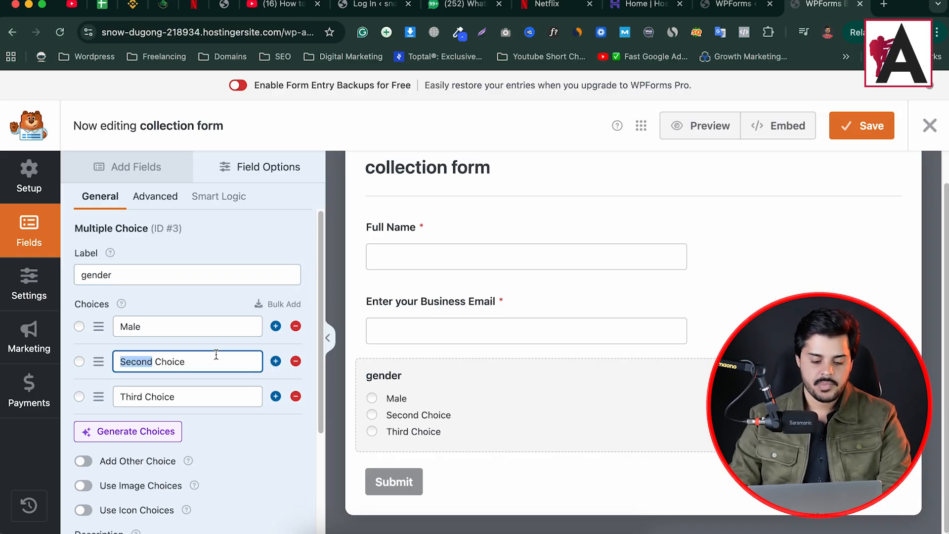
key("super+a")
type("Female")
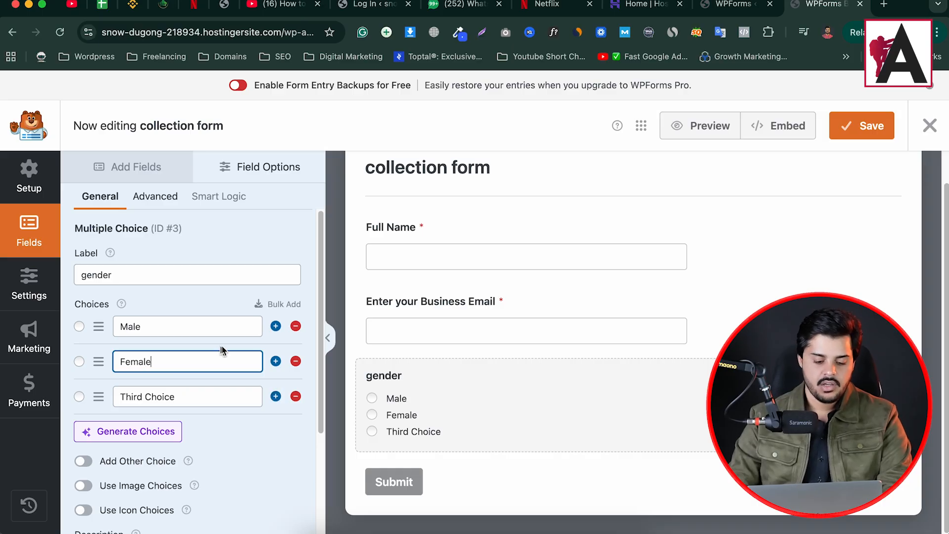
left_click(295, 395)
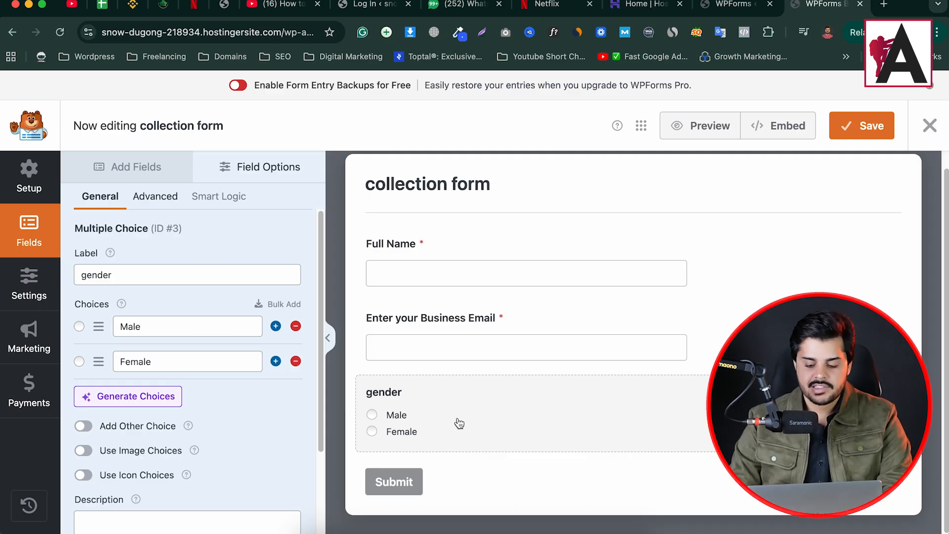
- Turn on icon choices and give the Male choice the person icon
scroll(110, 384, "down", 3)
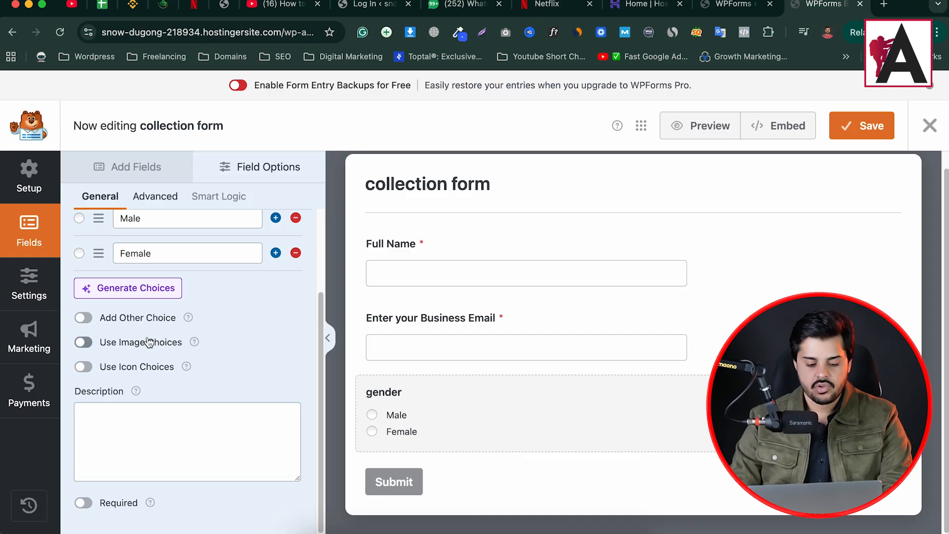
scroll(148, 342, "up", 3)
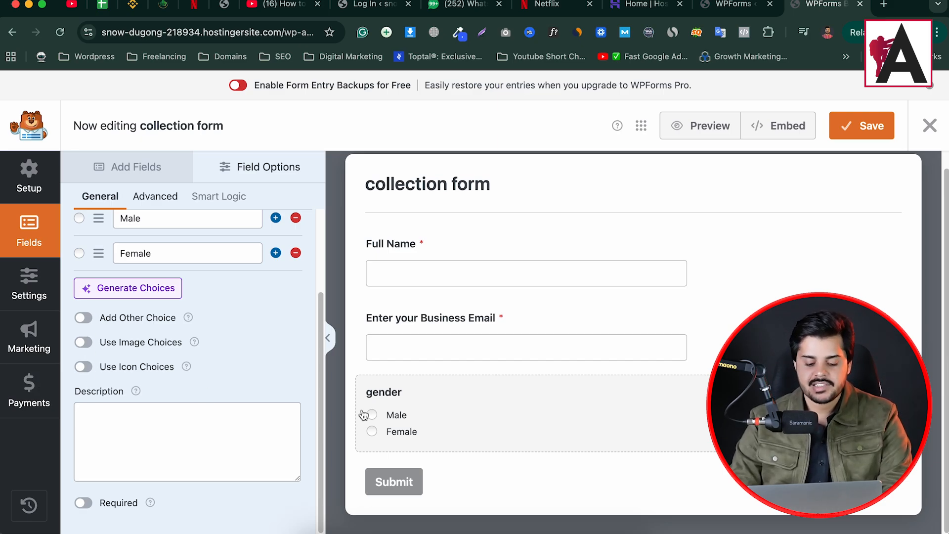
left_click(87, 366)
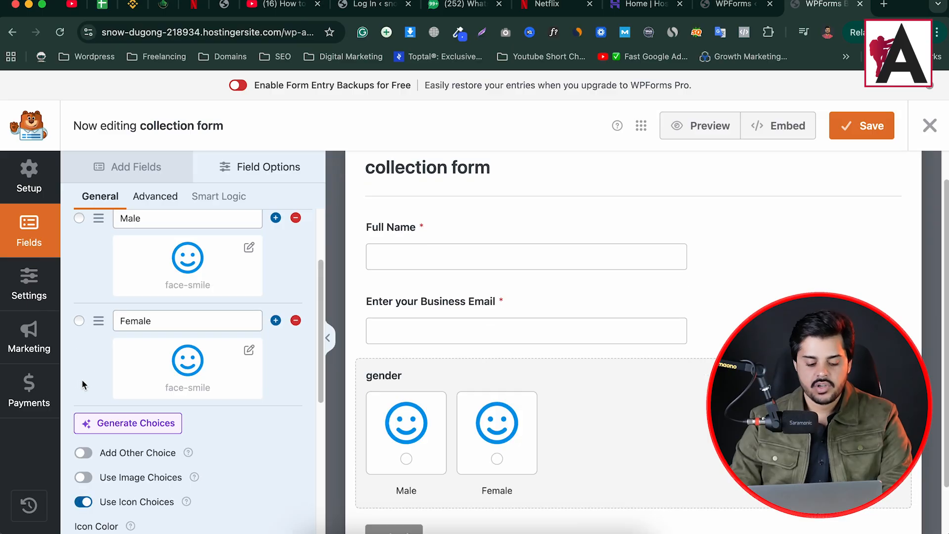
scroll(167, 410, "up", 3)
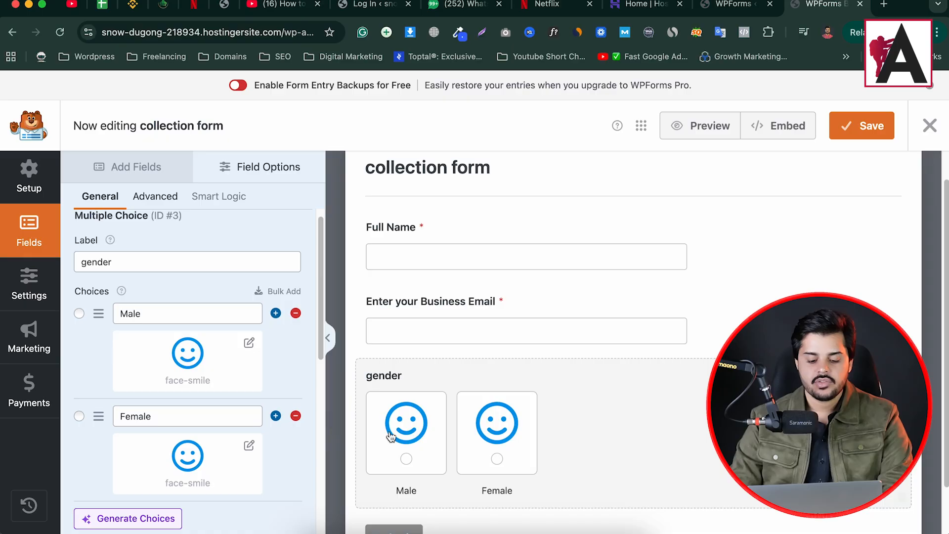
left_click(249, 343)
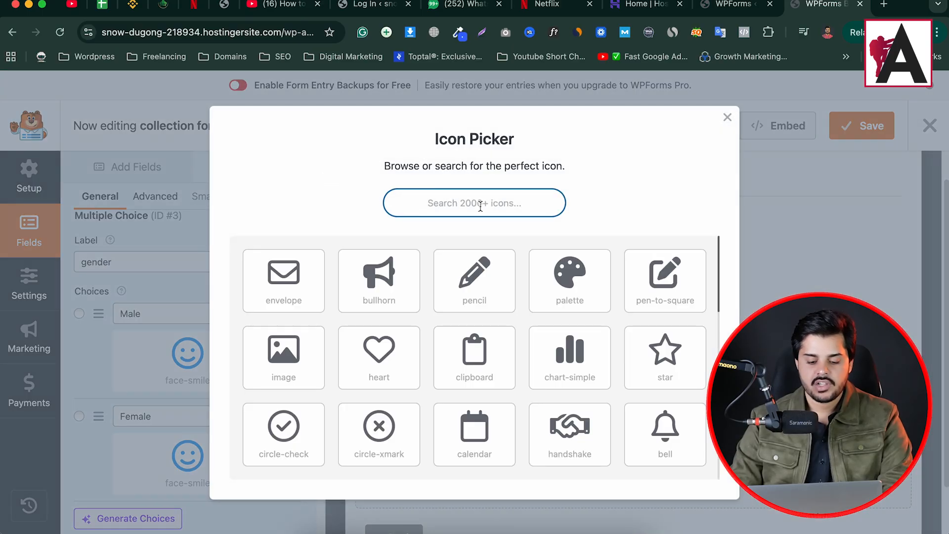
type("man")
key("BackSpace")
key("BackSpace")
key("BackSpace")
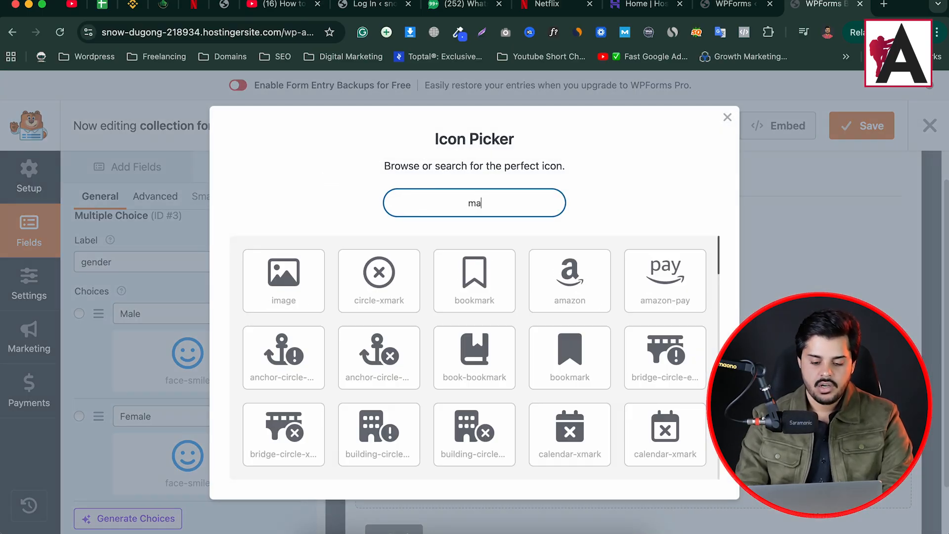
type("son")
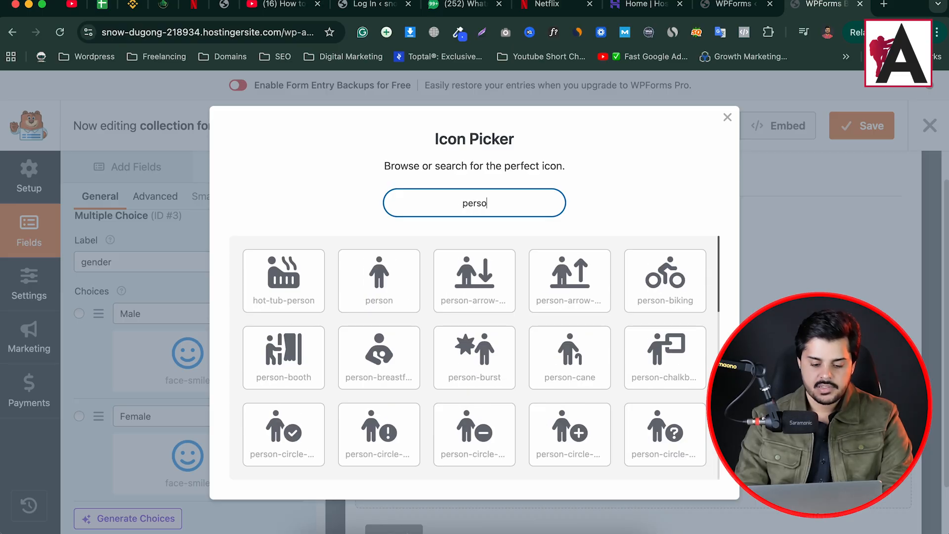
left_click(390, 290)
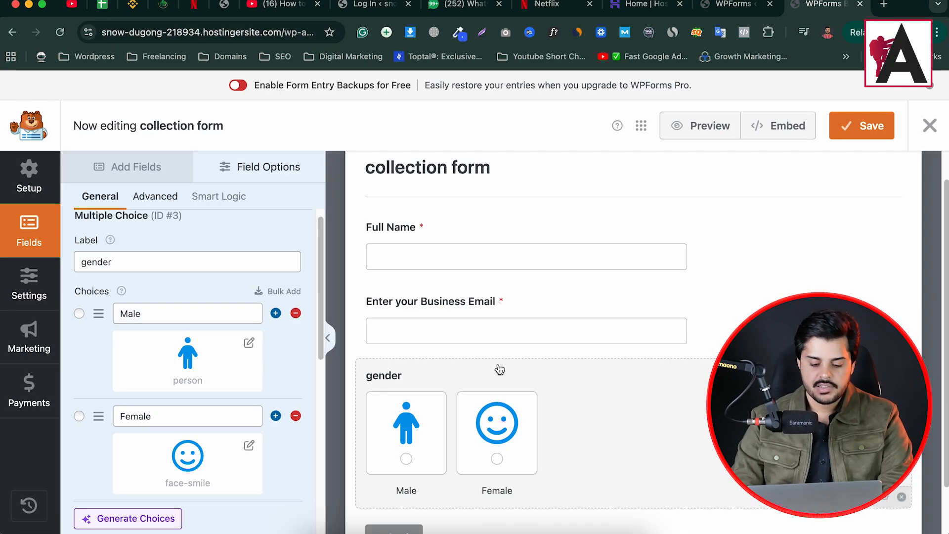
- Give the Female choice the person-dress icon
left_click(172, 445)
left_click(489, 193)
type("perso")
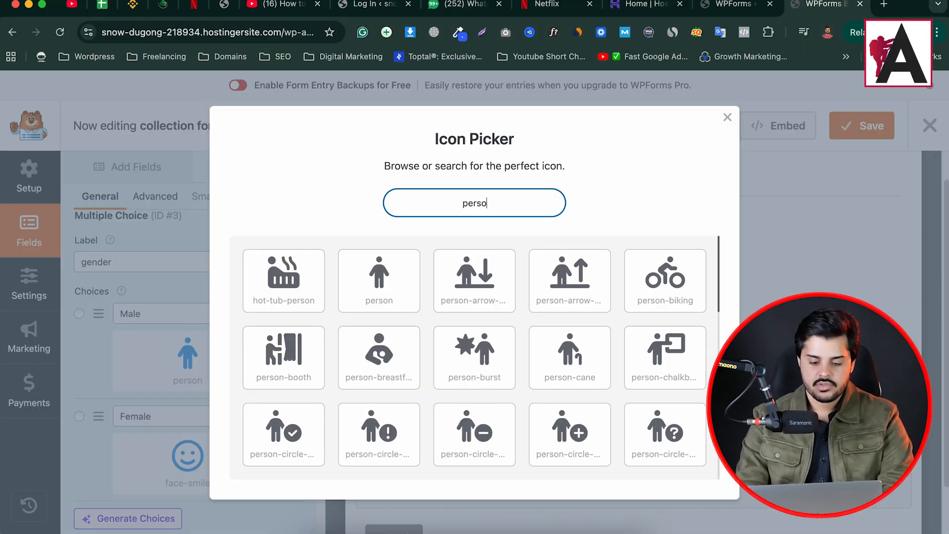
scroll(503, 395, "down", 3)
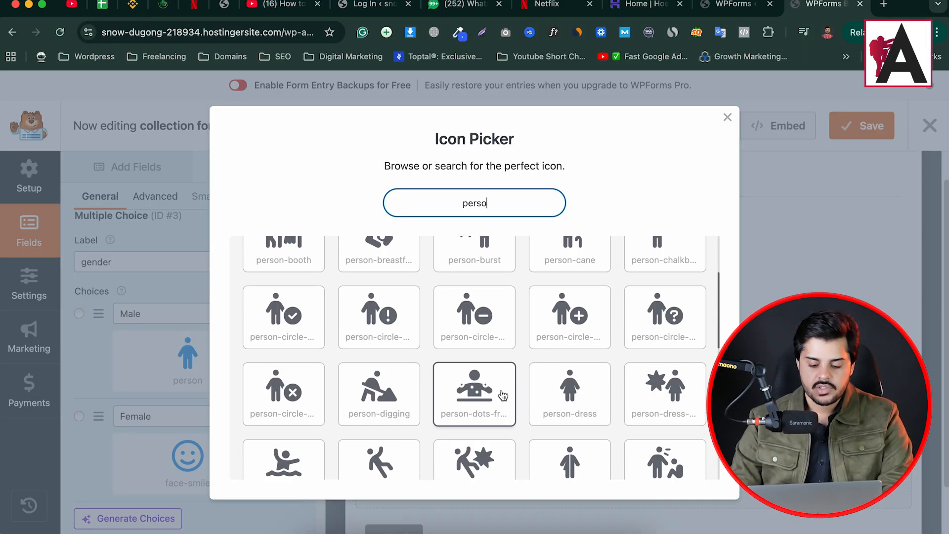
left_click(585, 400)
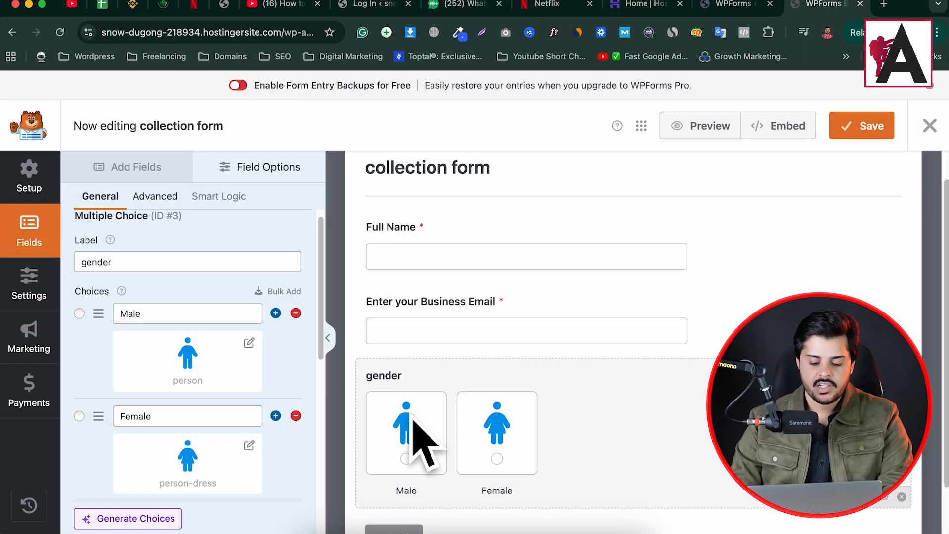
scroll(403, 440, "down", 2)
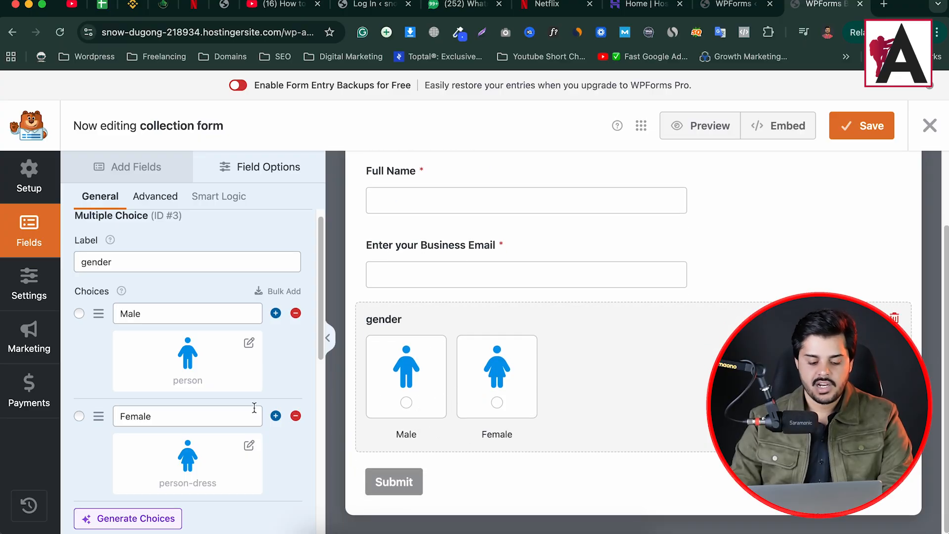
scroll(152, 400, "down", 6)
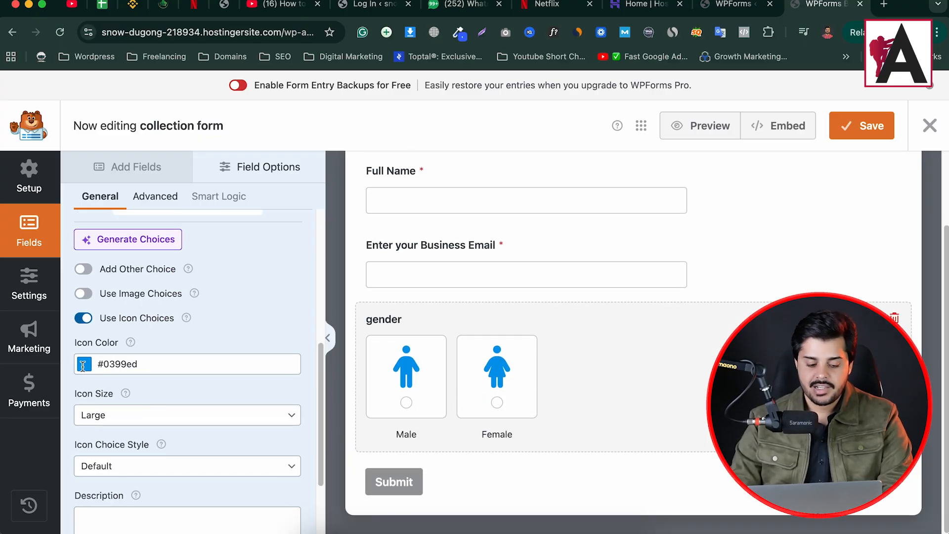
- Keep the Default icon choice style and make the gender field required
scroll(114, 366, "down", 2)
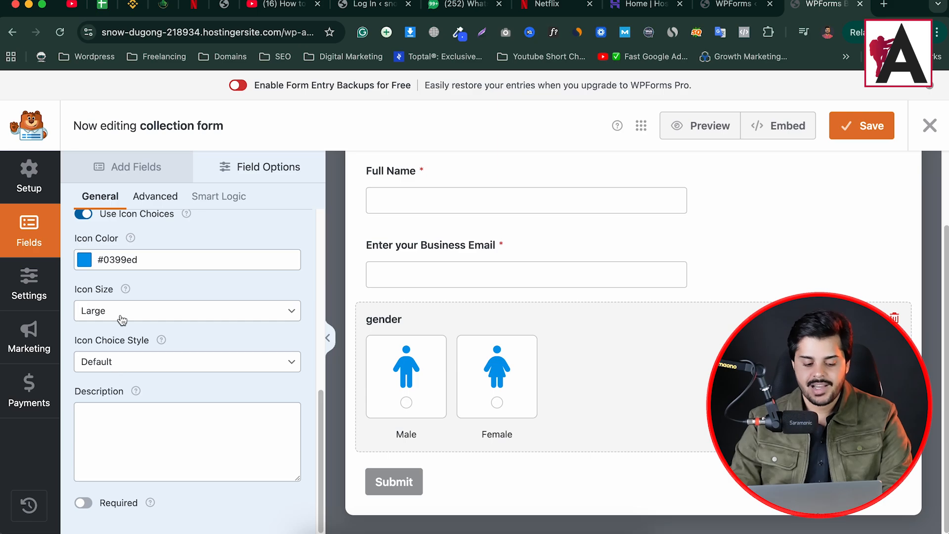
left_click(123, 366)
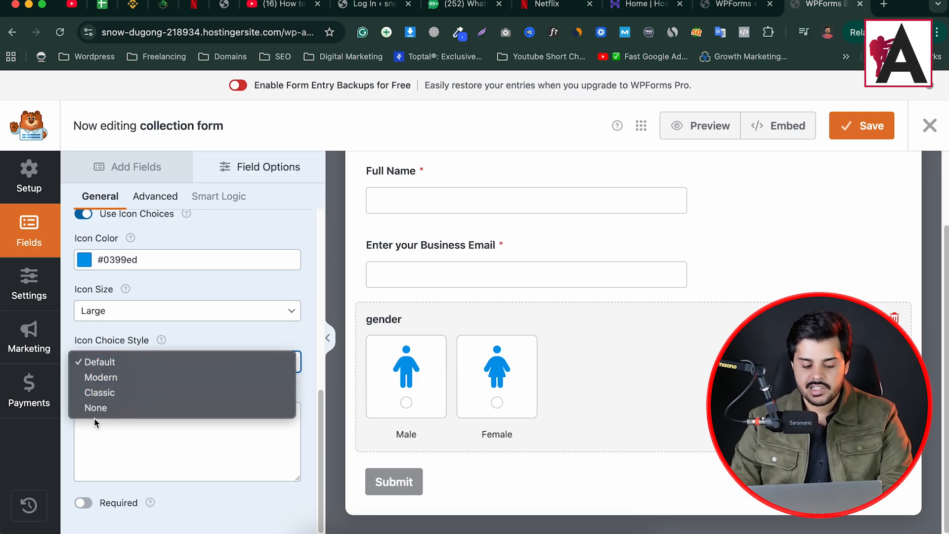
left_click(232, 361)
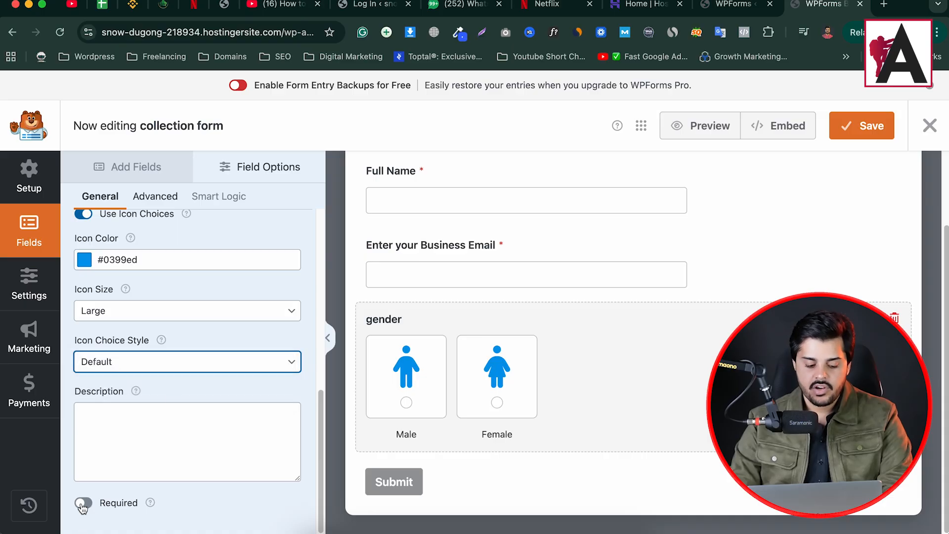
left_click(85, 504)
- Review the gender field's Advanced settings, then go back to the list of fields to add
scroll(227, 303, "up", 5)
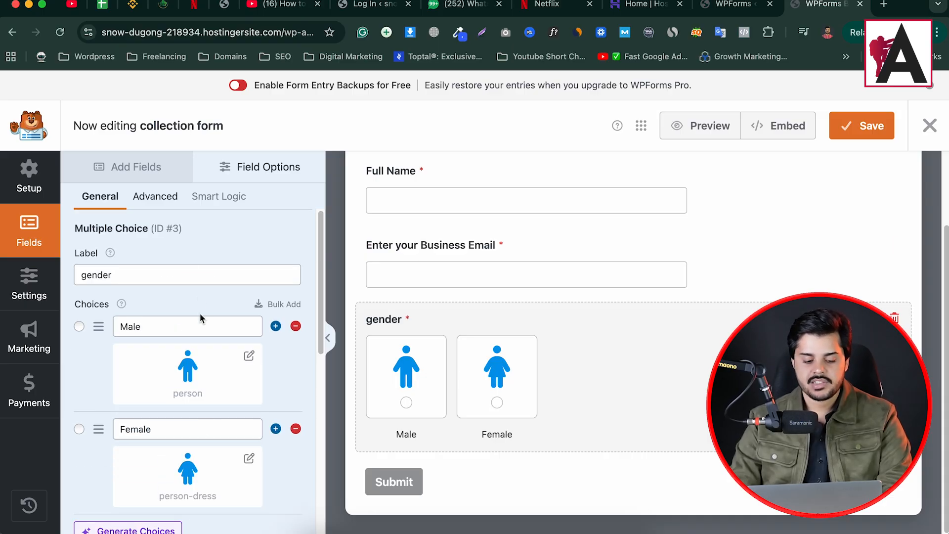
scroll(166, 346, "down", 5)
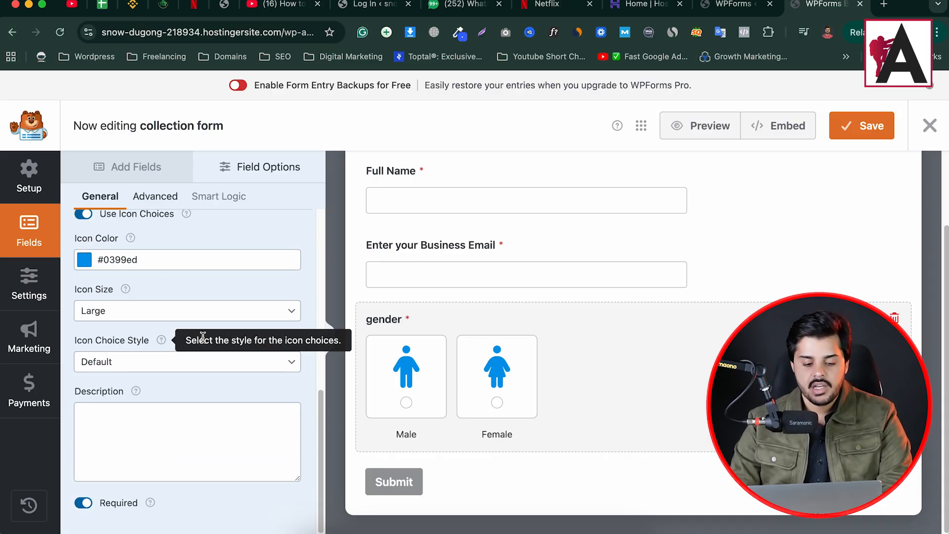
left_click(159, 197)
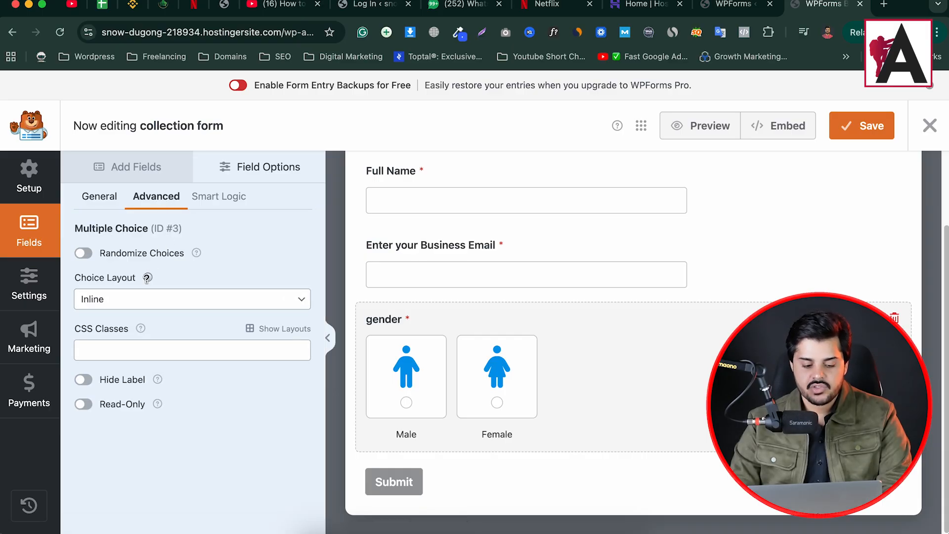
mouse_move(147, 278)
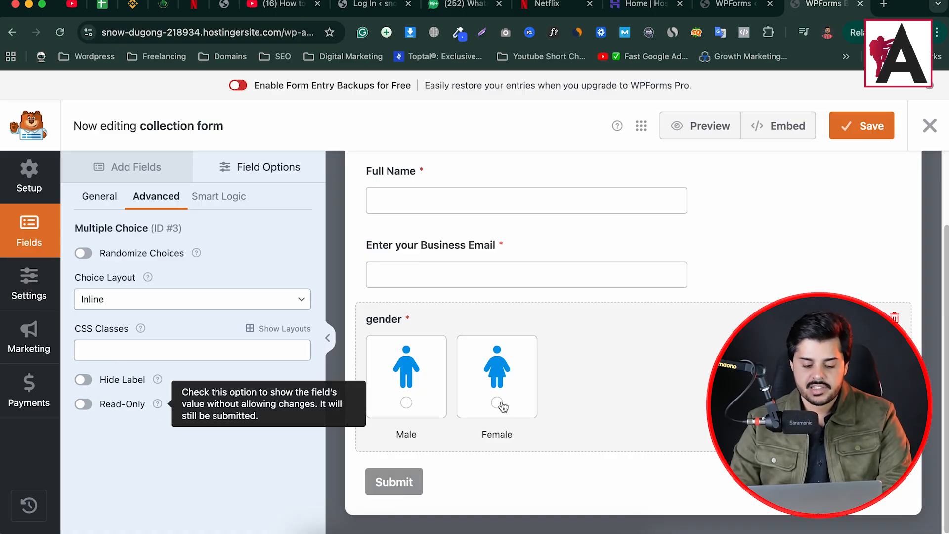
left_click(110, 201)
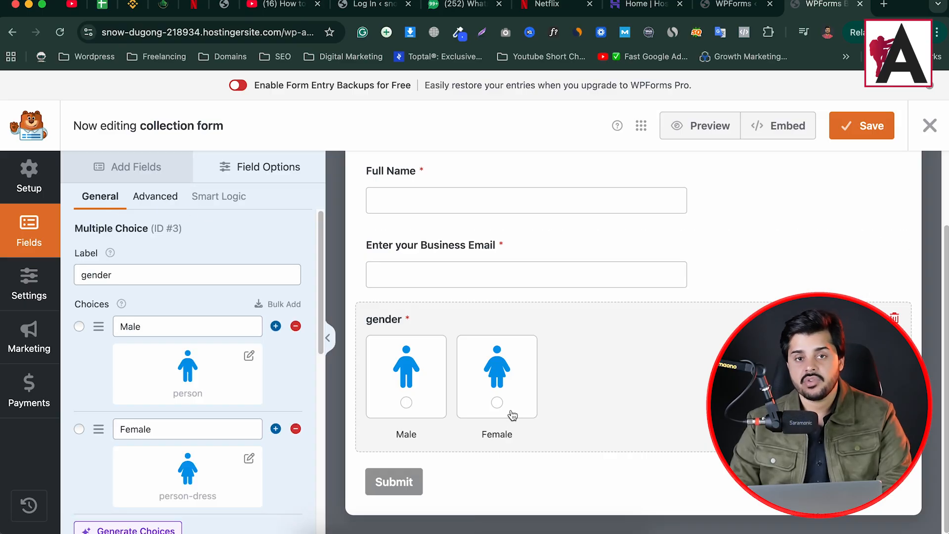
scroll(188, 238, "down", 1)
left_click(139, 169)
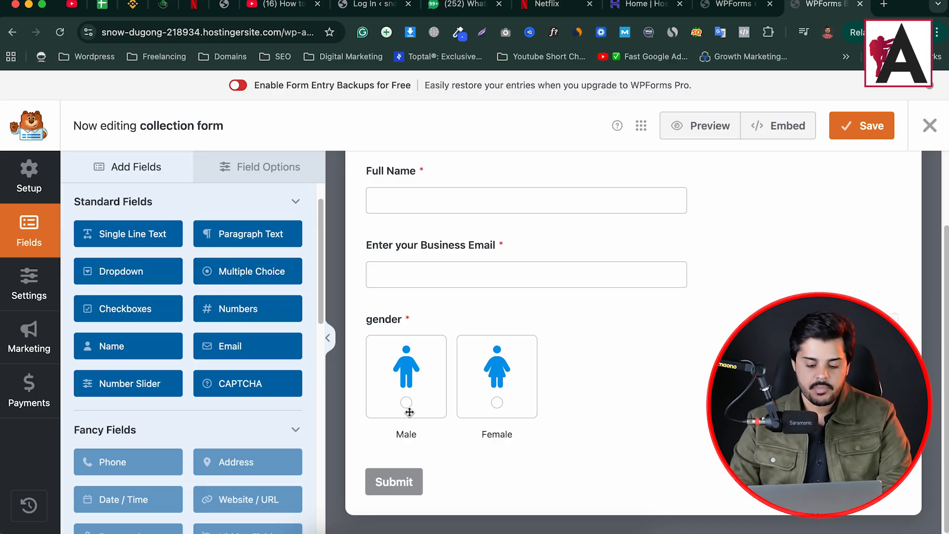
- Add a Dropdown field below gender labelled 'How you know us?'
left_click_drag(409, 412, 445, 462)
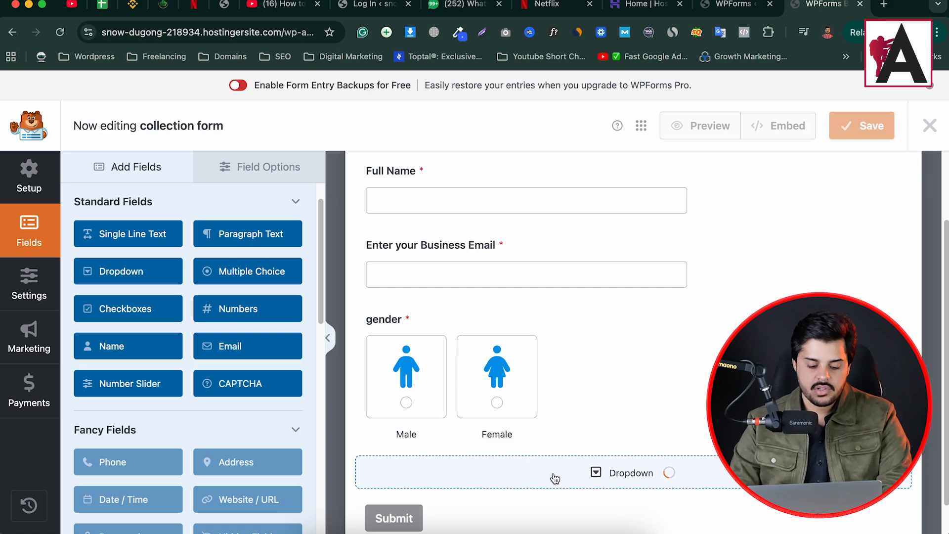
left_click(501, 406)
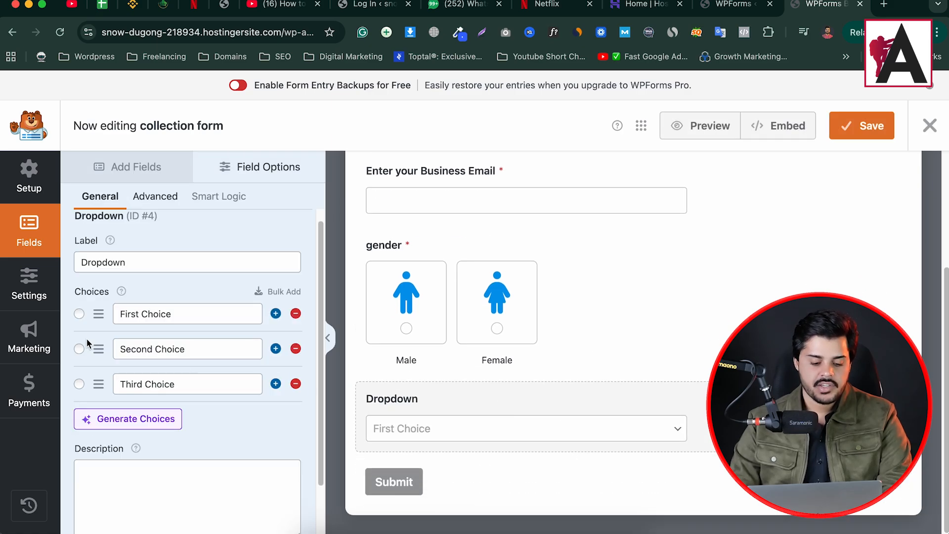
left_click(133, 262)
double_click(134, 262)
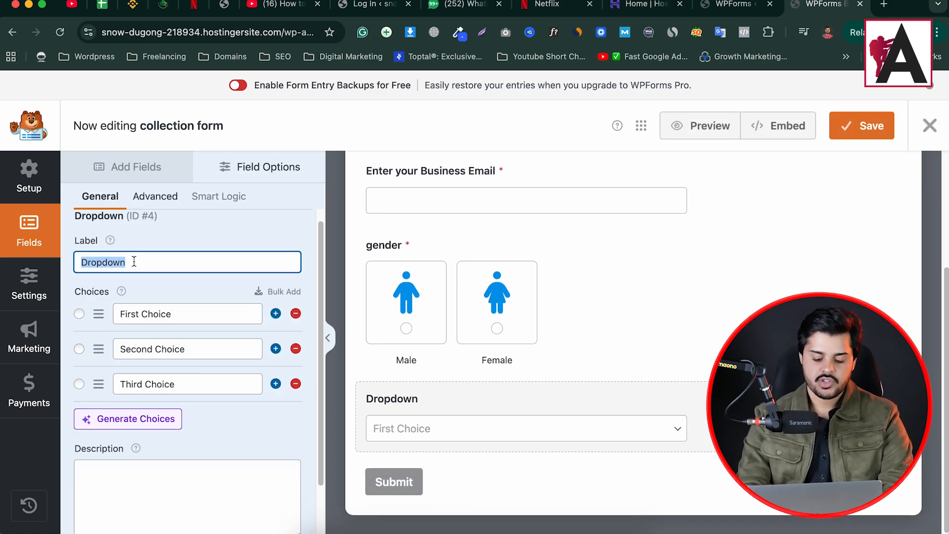
type("How")
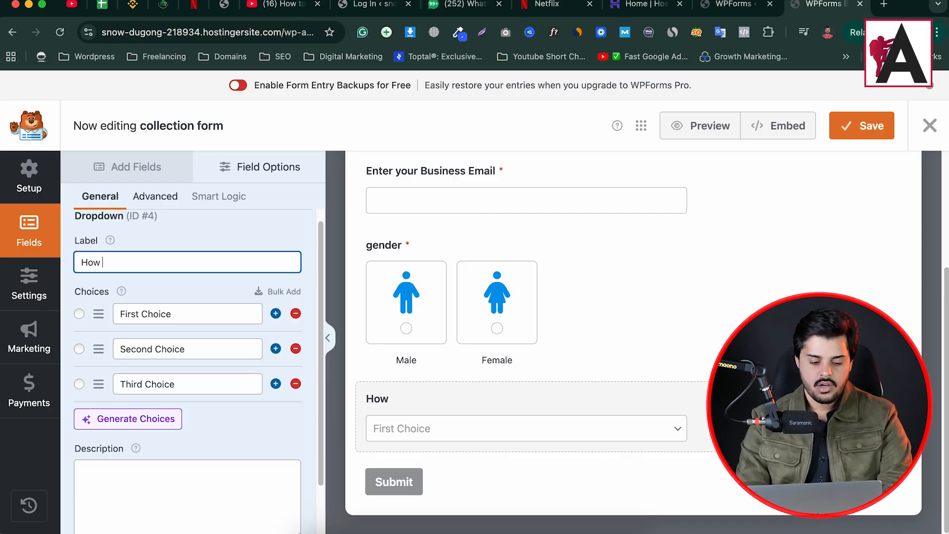
type("eyou know us?")
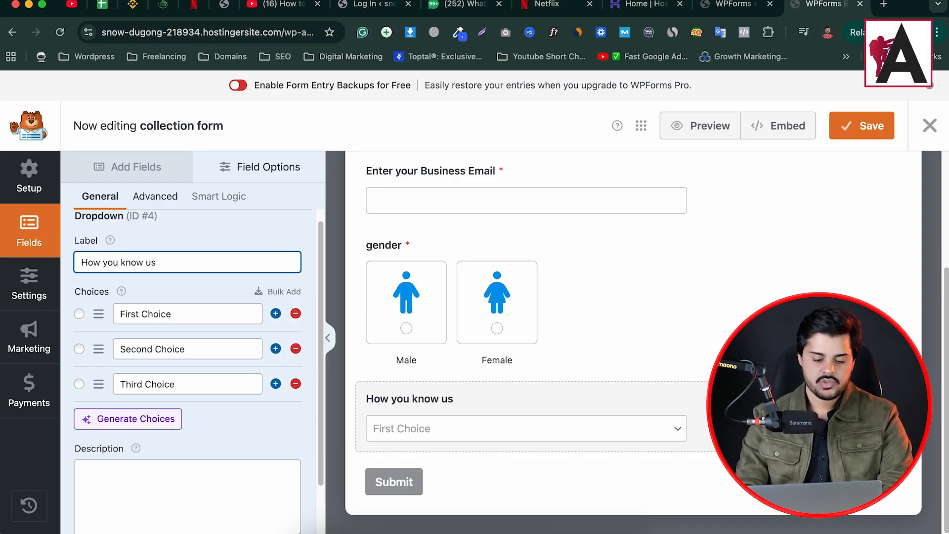
- Set the dropdown choices to From facebook, from instagram and from a celebrity, and make it required
triple_click(176, 322)
type("From facebook")
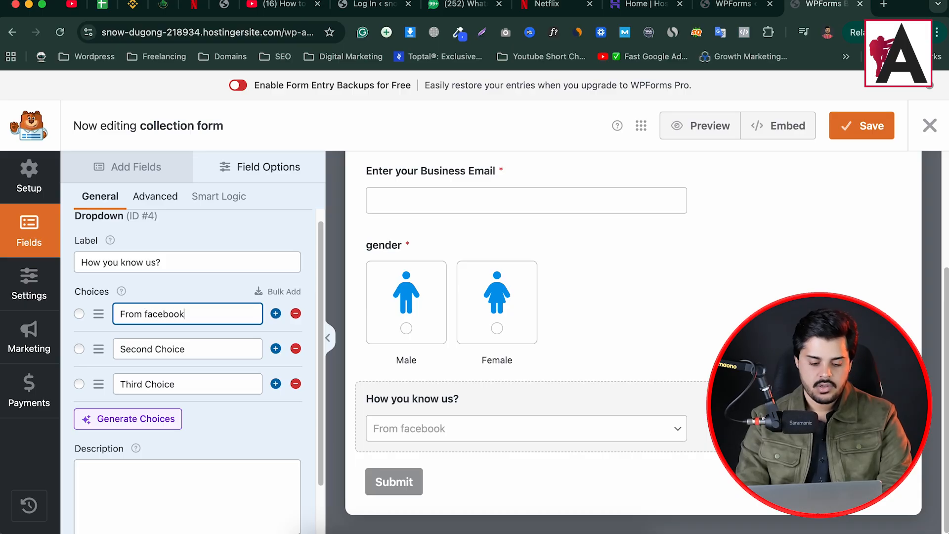
key("Tab")
triple_click(240, 355)
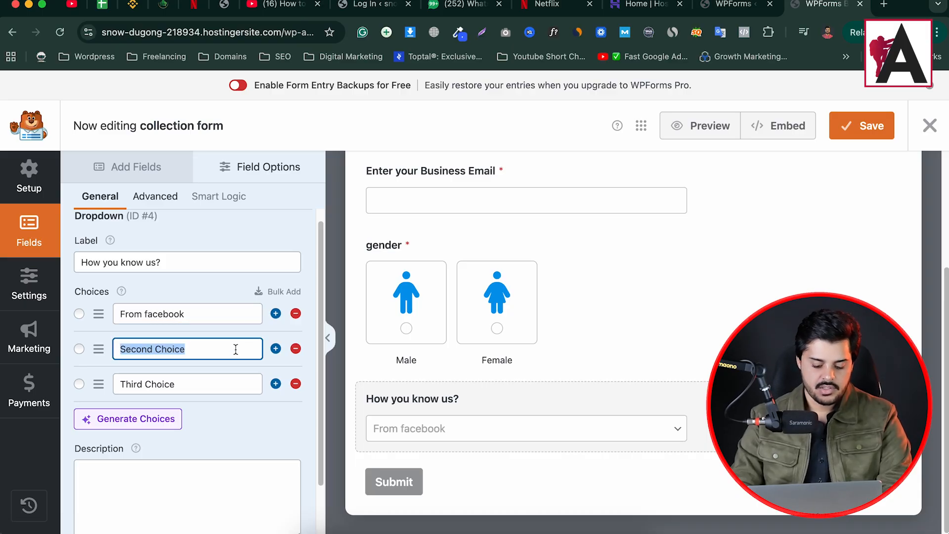
type("from inst")
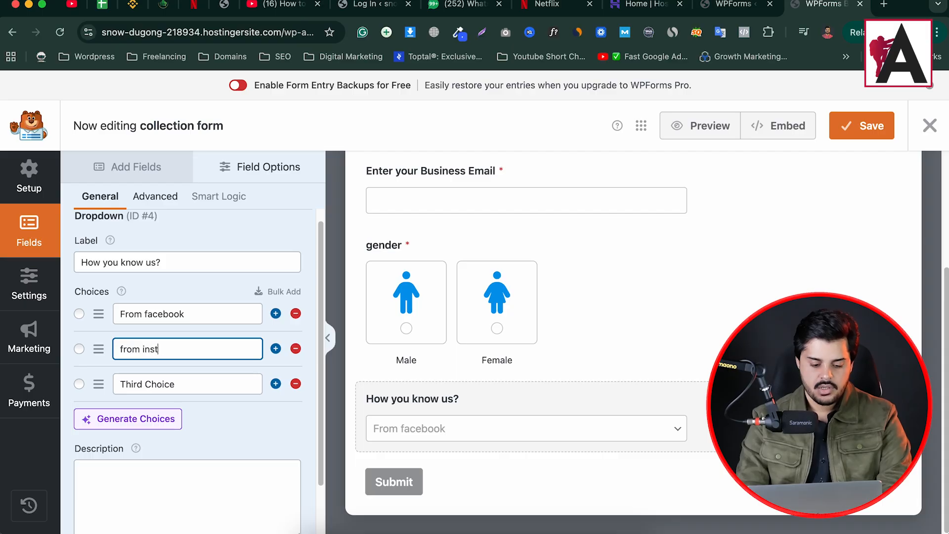
type("agram")
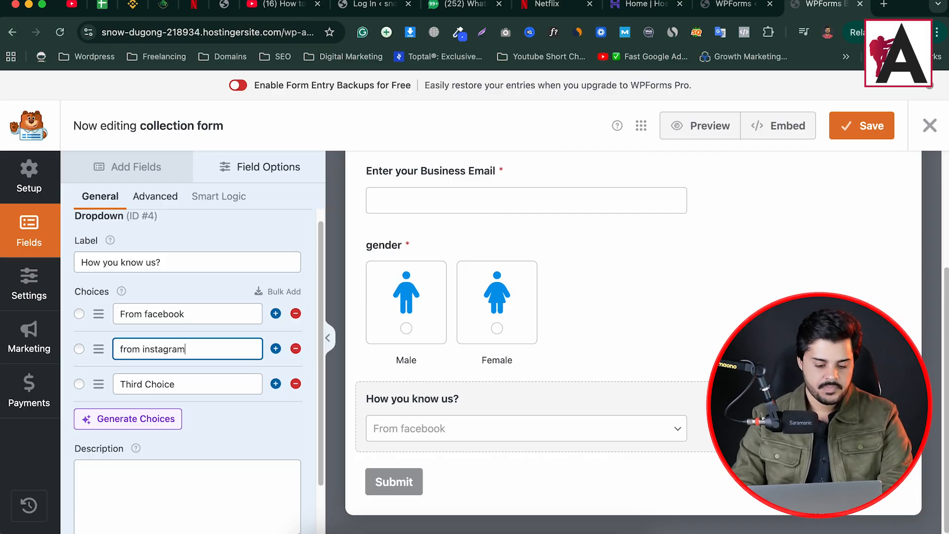
triple_click(244, 385)
type("from a celebrity")
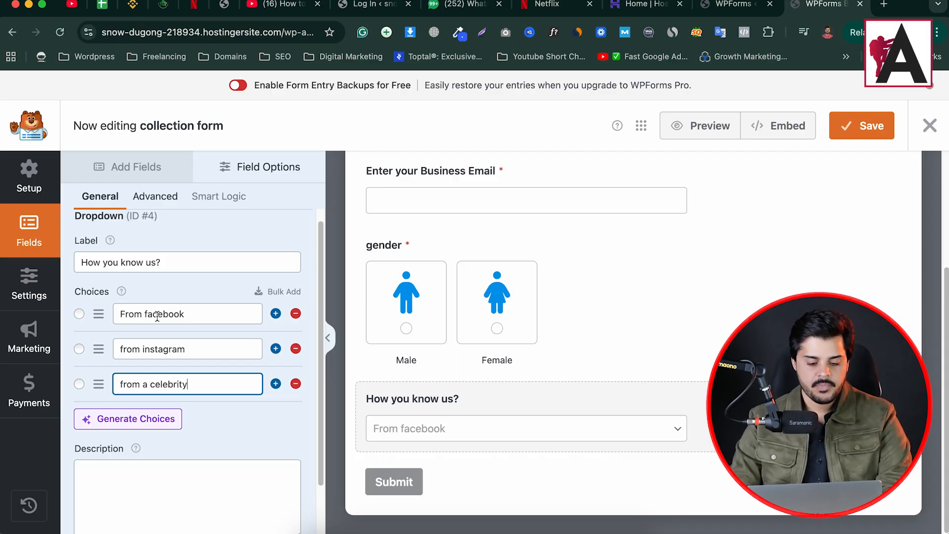
scroll(171, 258, "down", 2)
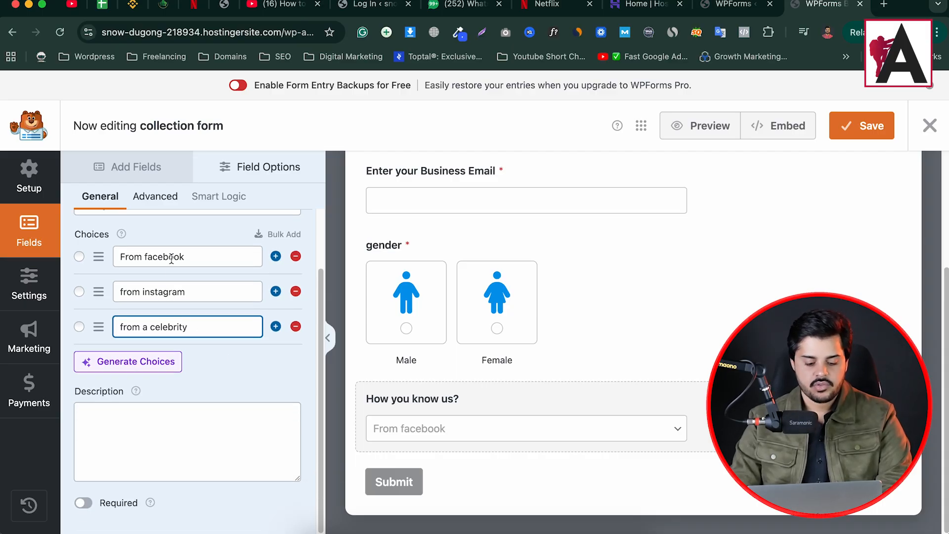
left_click(84, 504)
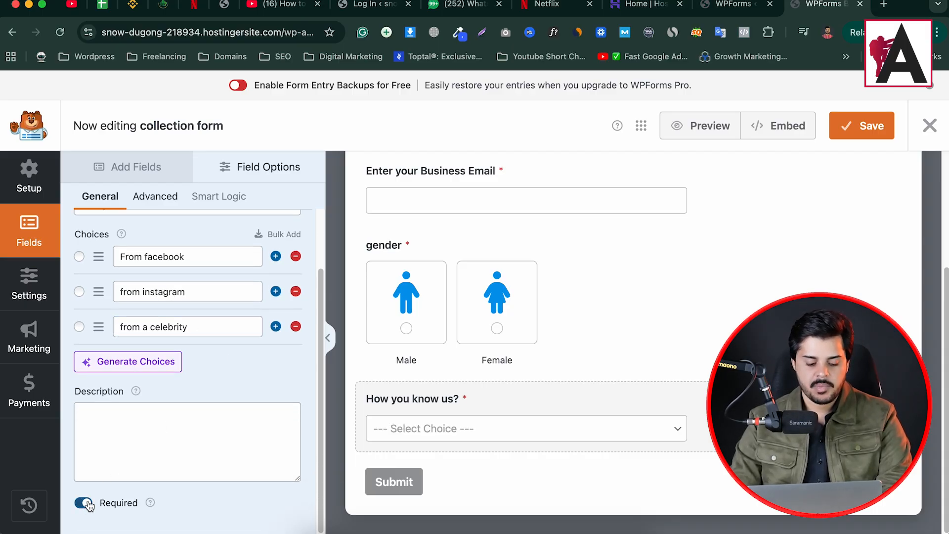
scroll(185, 283, "up", 3)
- Try adding a Page Break from Fancy Fields and dismiss the Pro-only notice
left_click(141, 178)
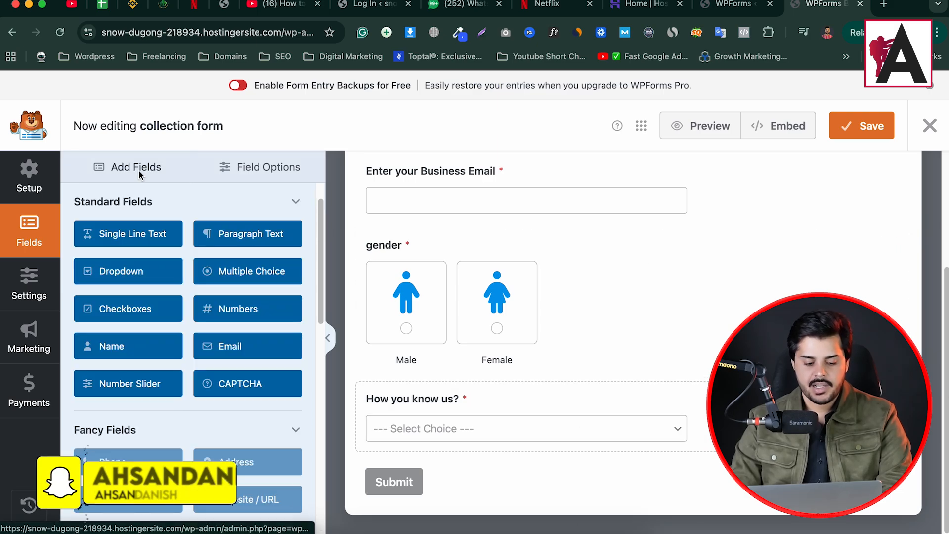
scroll(196, 302, "down", 2)
scroll(196, 303, "down", 10)
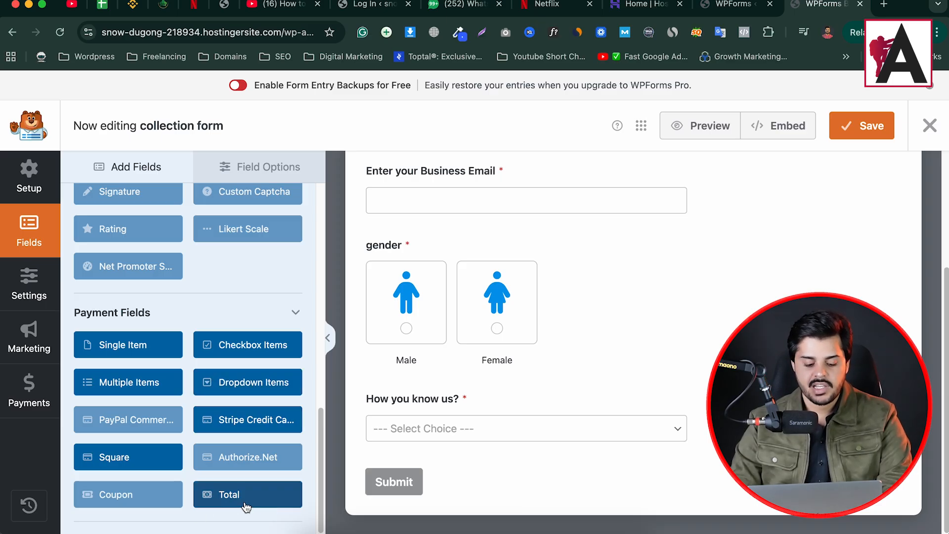
scroll(176, 306, "up", 5)
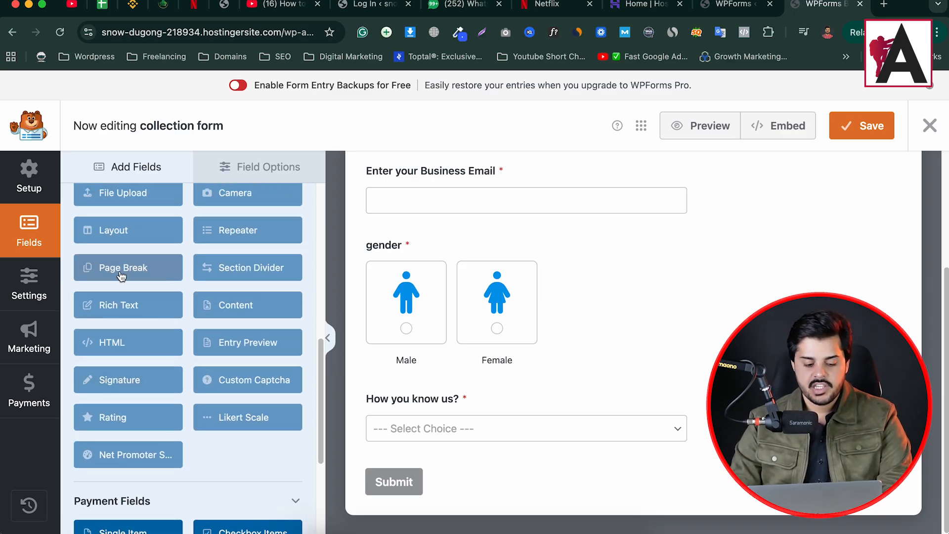
left_click(122, 276)
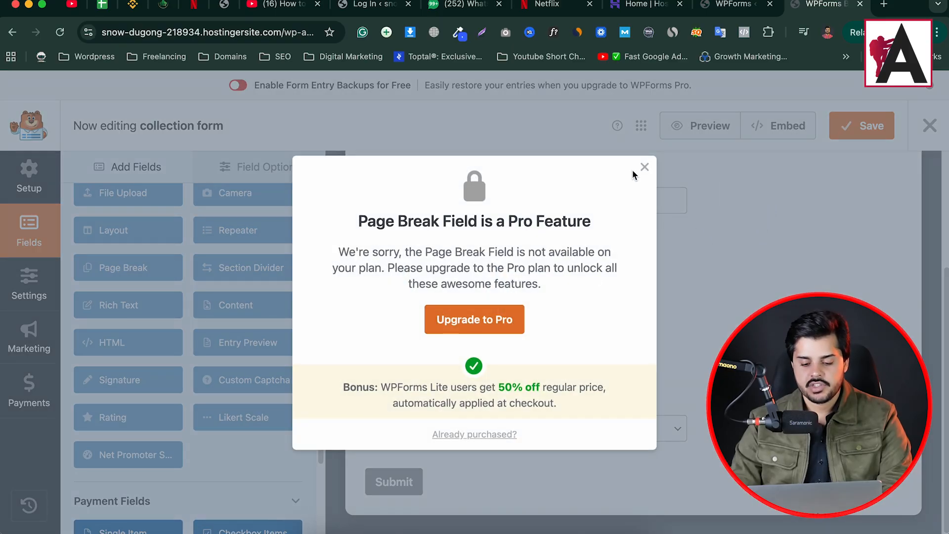
left_click(645, 168)
scroll(132, 270, "up", 5)
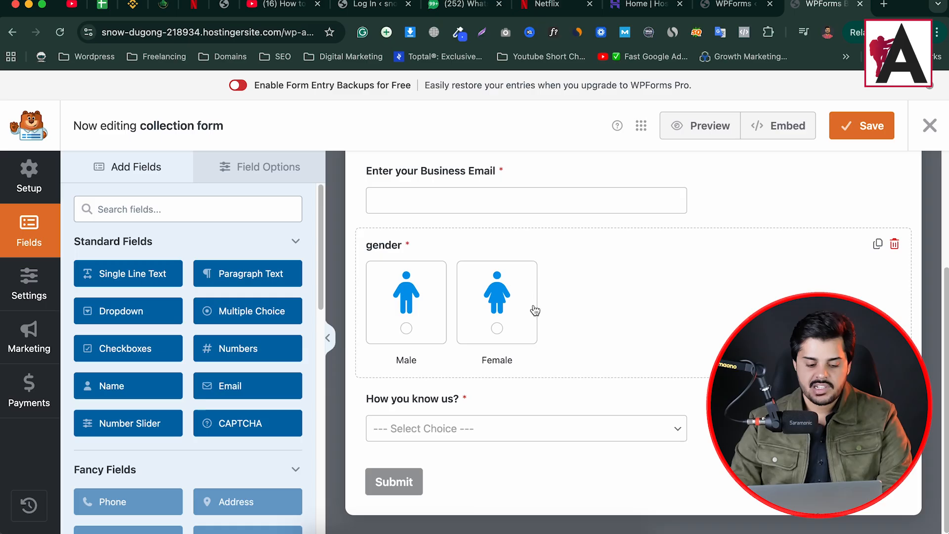
- Add a Paragraph Text field labelled 'Enter your message' below the 'How you know us?' dropdown
scroll(198, 277, "down", 1)
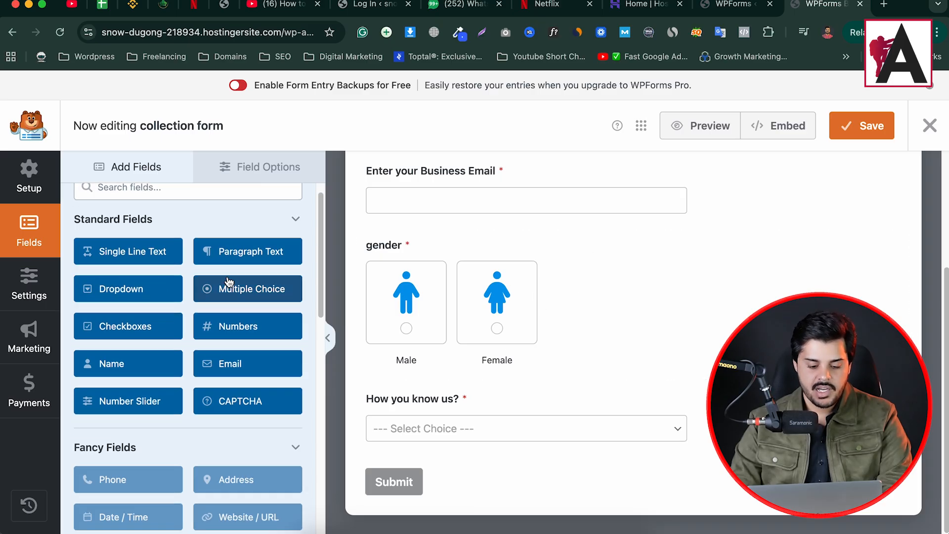
left_click_drag(247, 251, 519, 445)
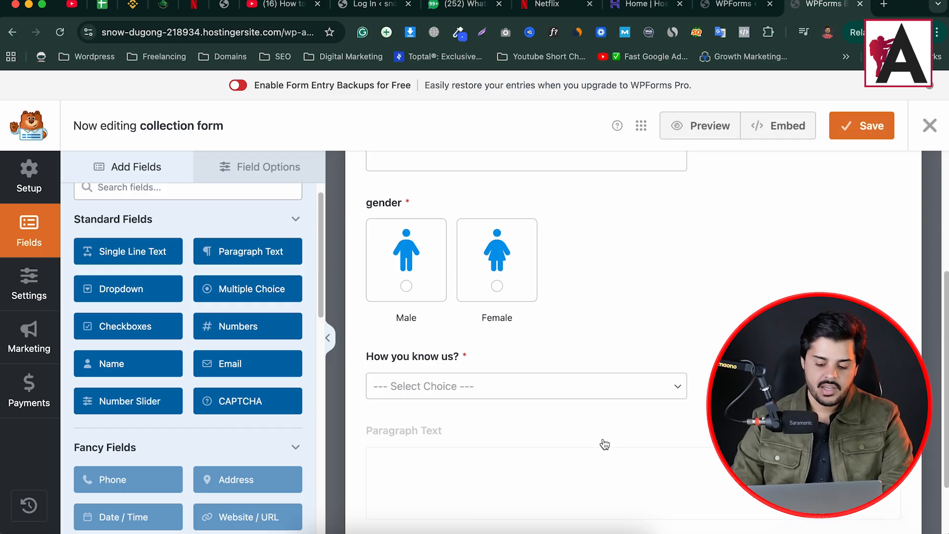
left_click(501, 445)
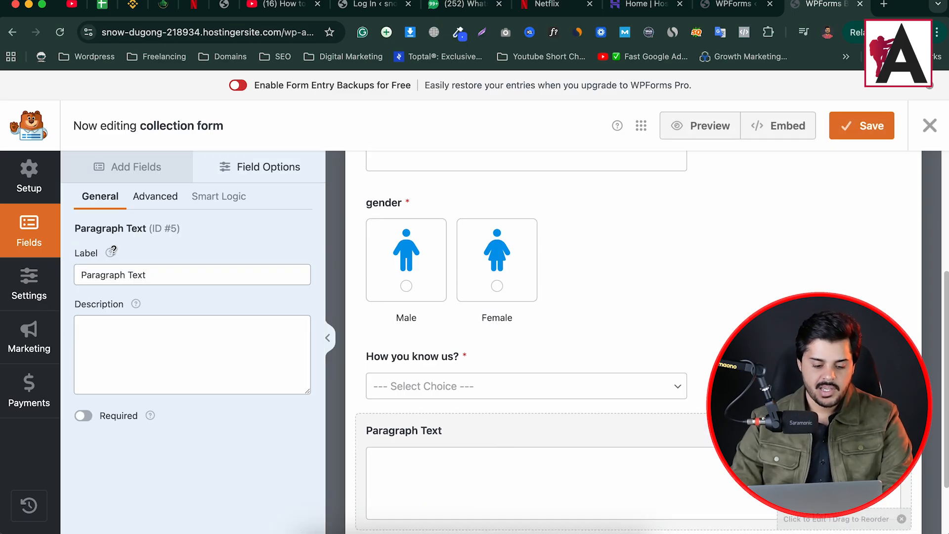
left_click(159, 276)
key("super+a")
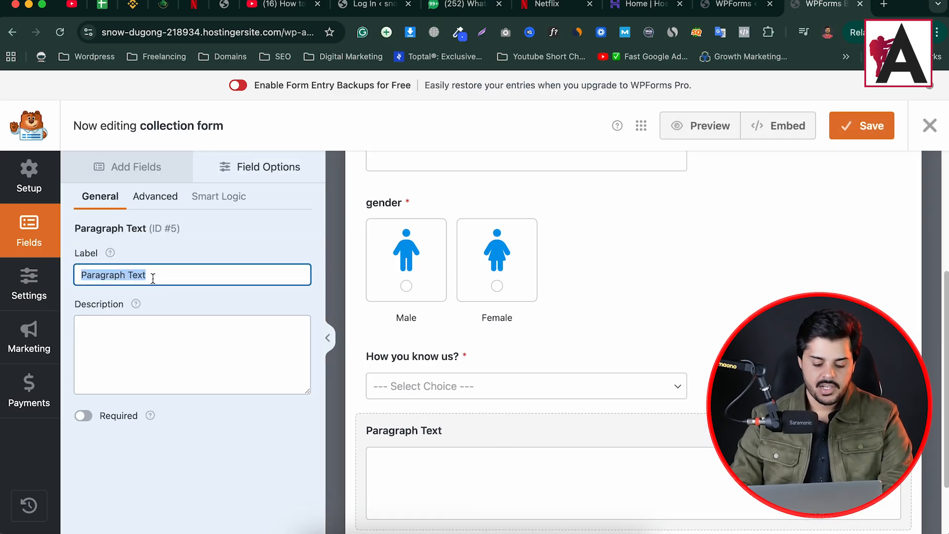
type("Enter your me")
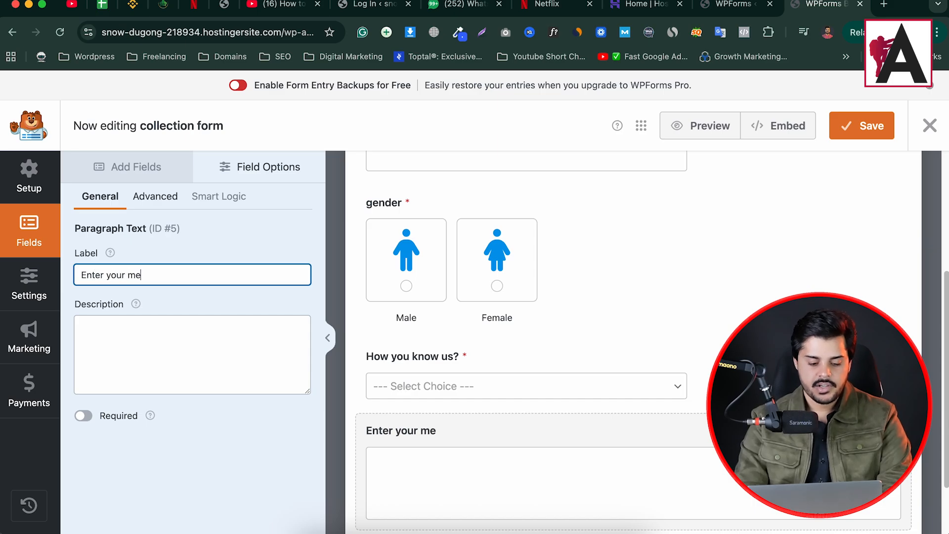
type("ssage")
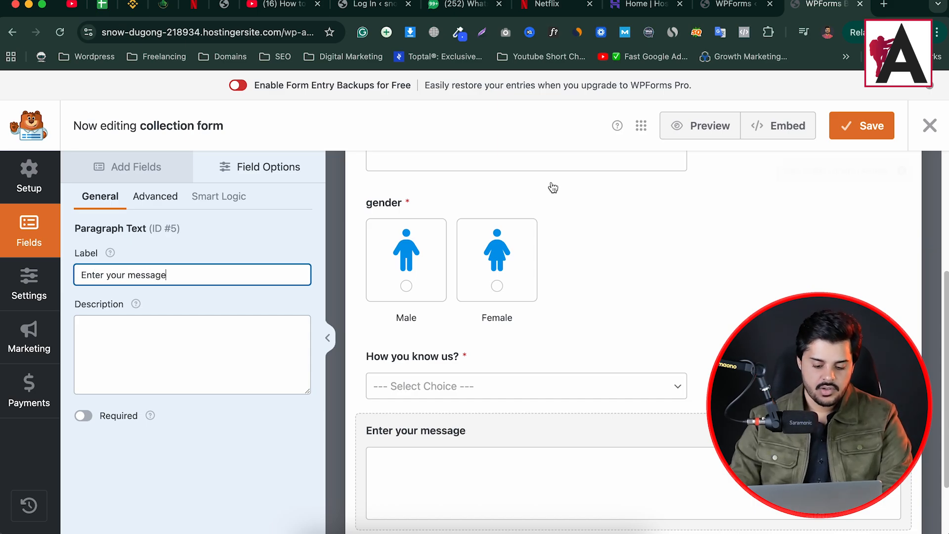
scroll(489, 256, "down", 2)
scroll(475, 296, "up", 5)
scroll(470, 289, "down", 5)
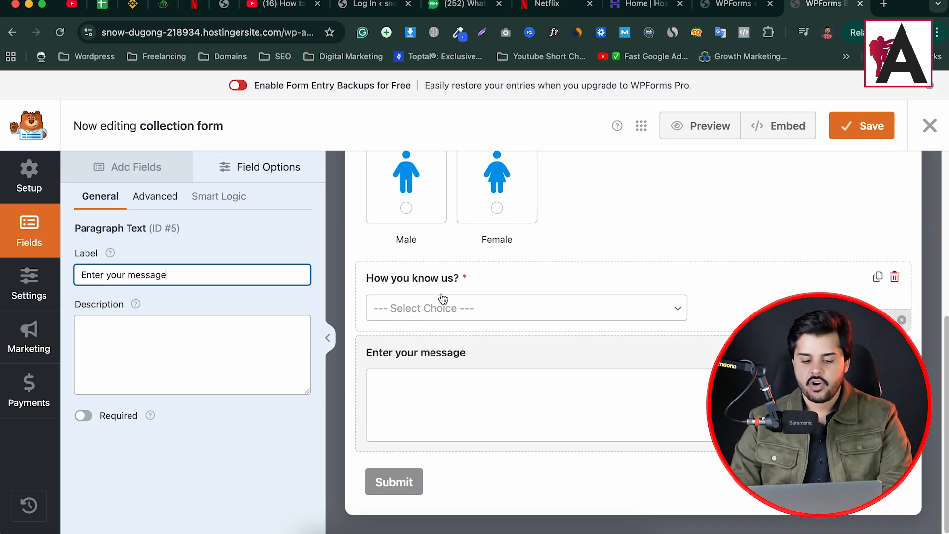
scroll(440, 296, "up", 5)
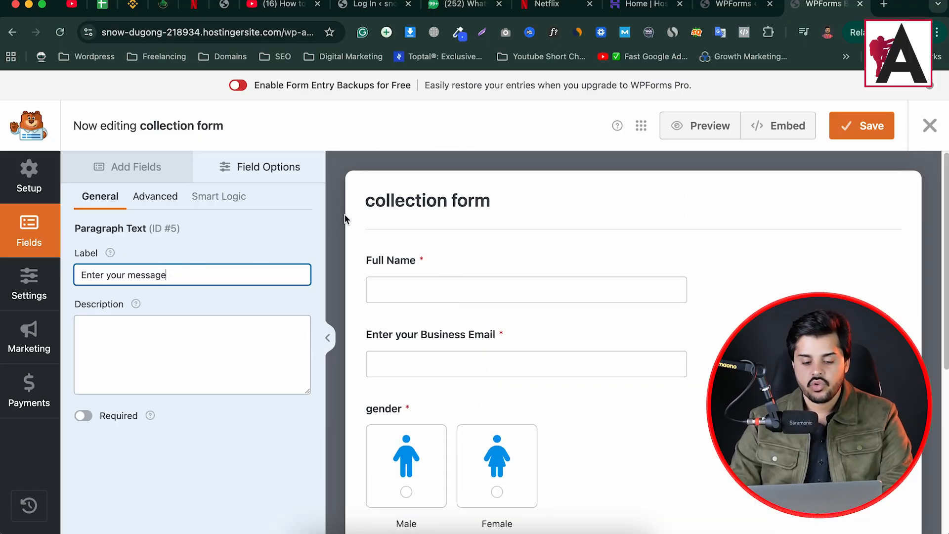
left_click(731, 5)
- Open the live site in a new tab beside the builder and view its Contact page
right_click(58, 84)
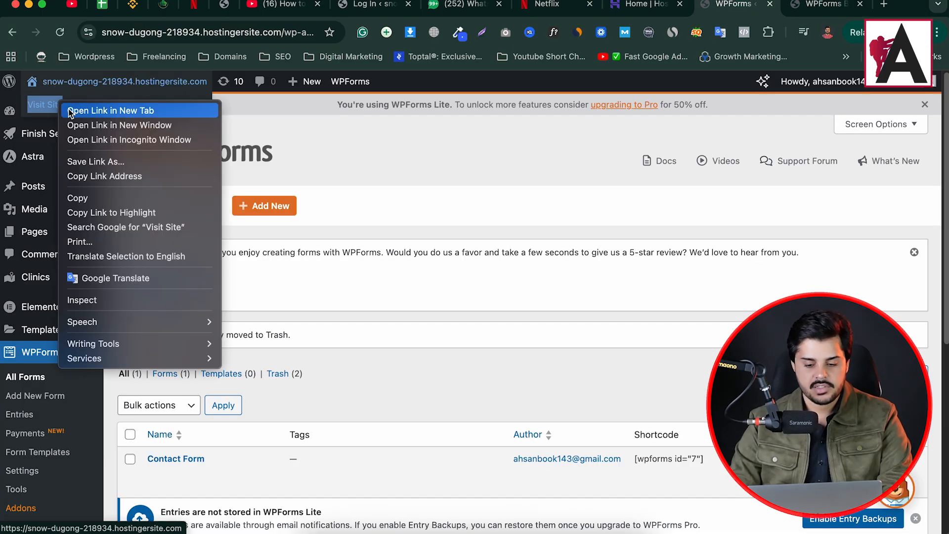
left_click(69, 110)
left_click_drag(752, 9, 838, 8)
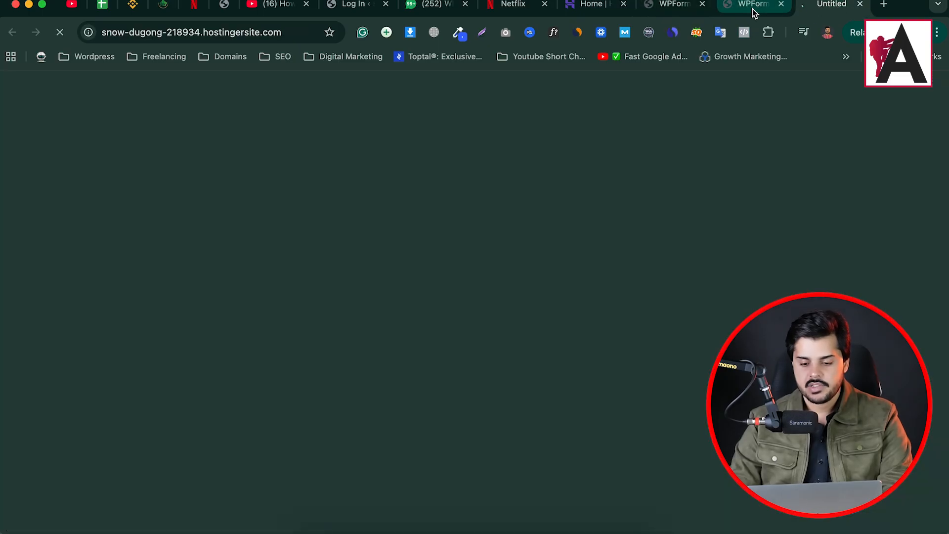
left_click(752, 9)
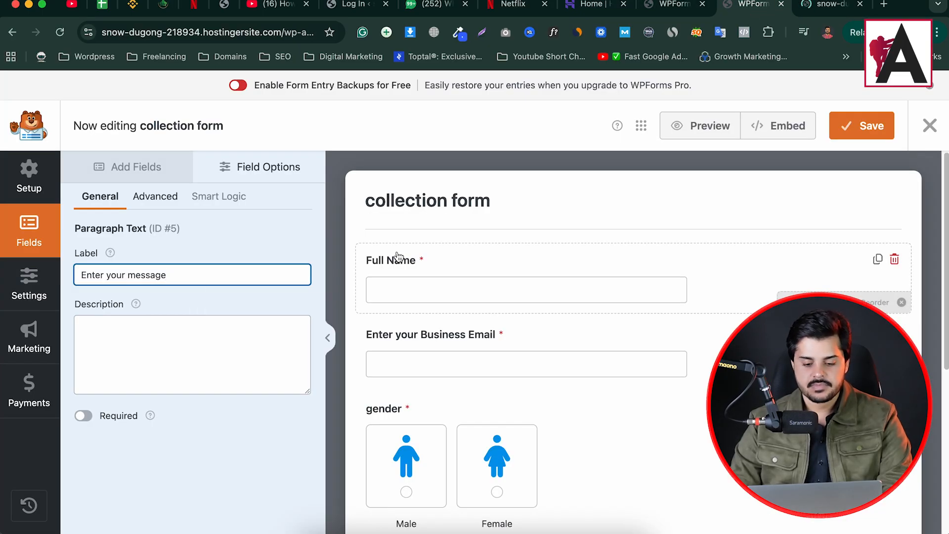
scroll(563, 284, "down", 6)
scroll(566, 283, "up", 6)
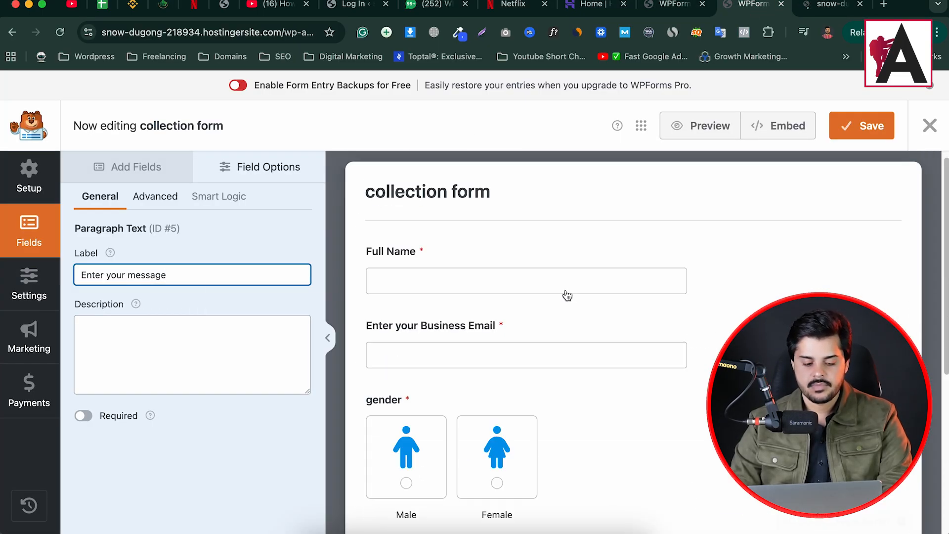
left_click(830, 6)
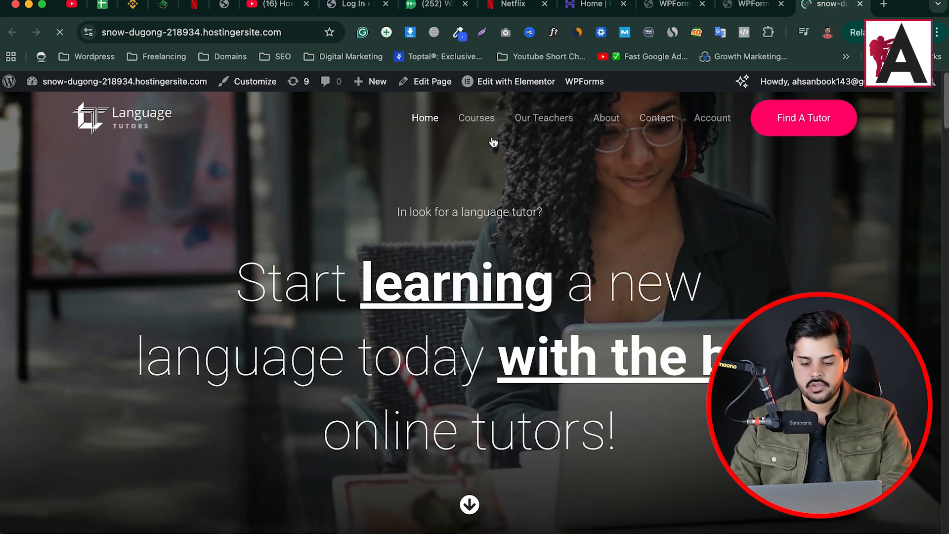
left_click(657, 118)
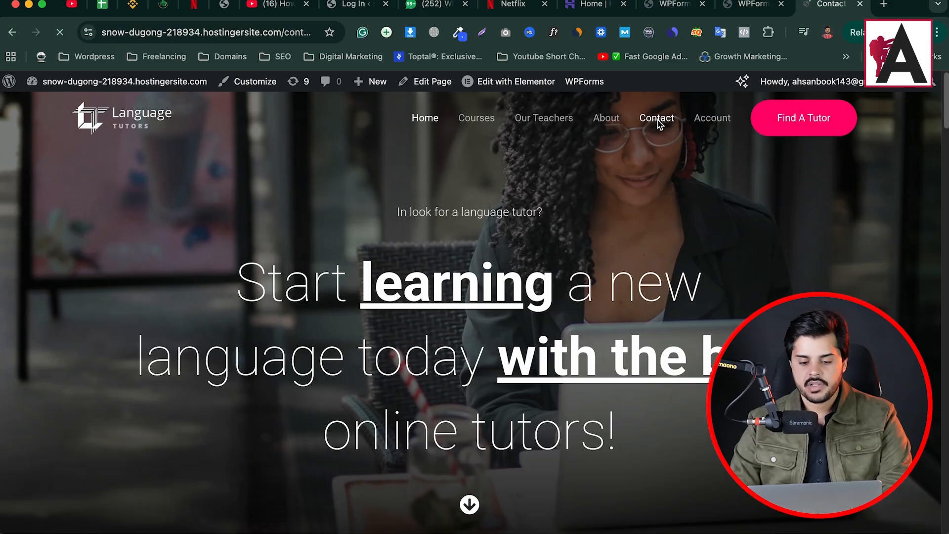
scroll(570, 268, "down", 8)
scroll(163, 218, "down", 5)
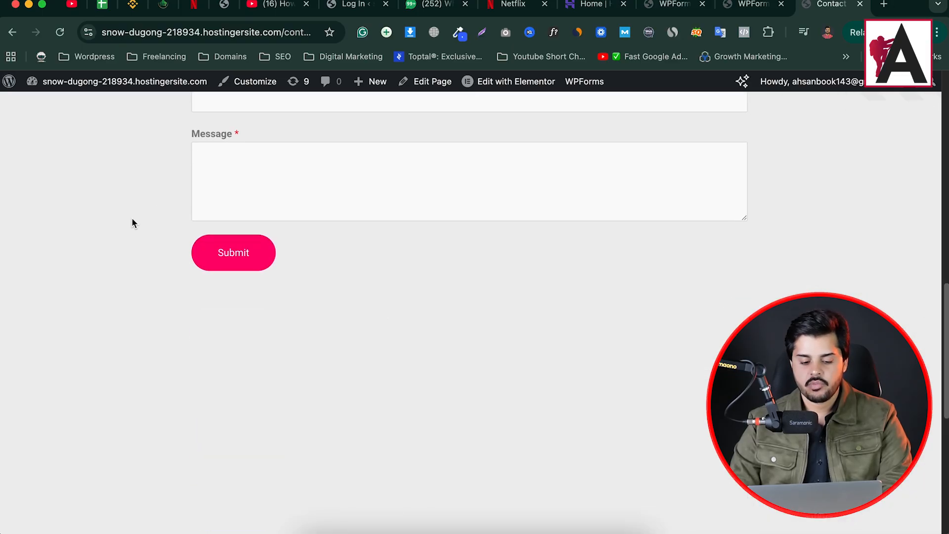
scroll(131, 221, "up", 5)
- Save the collection form in the WPForms builder
left_click(754, 5)
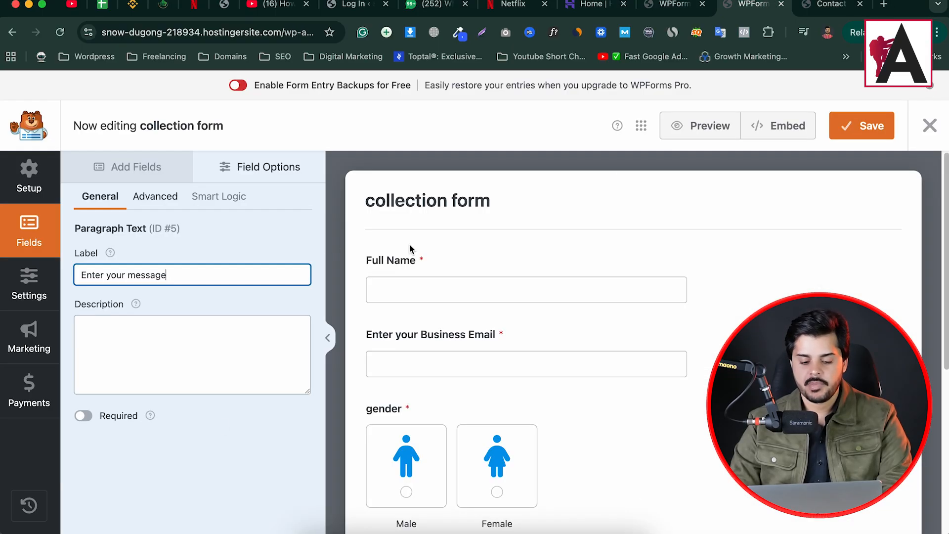
left_click(823, 5)
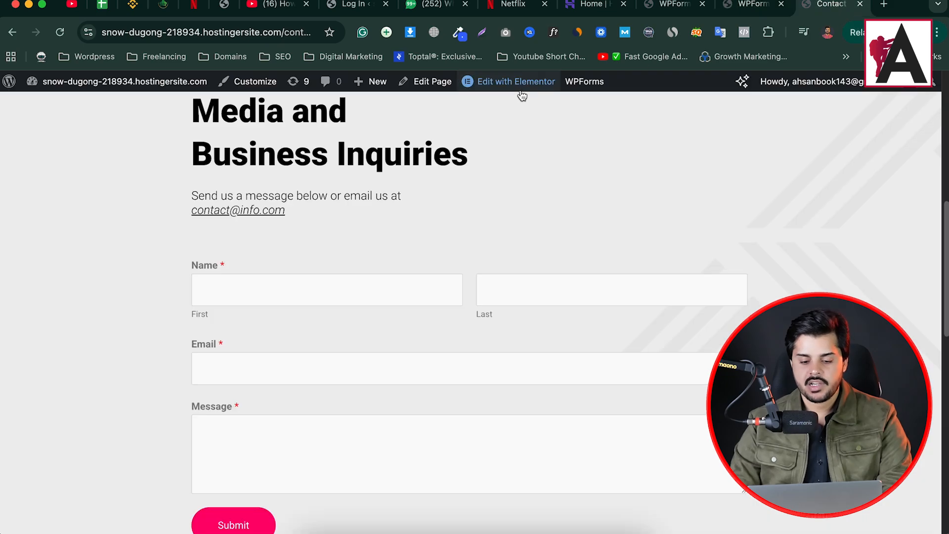
left_click(753, 4)
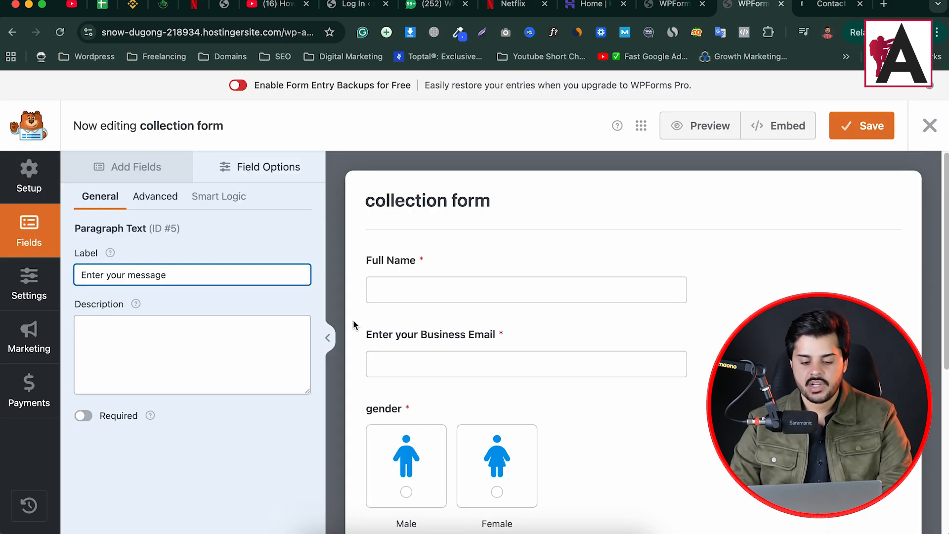
scroll(494, 277, "down", 5)
scroll(591, 301, "up", 6)
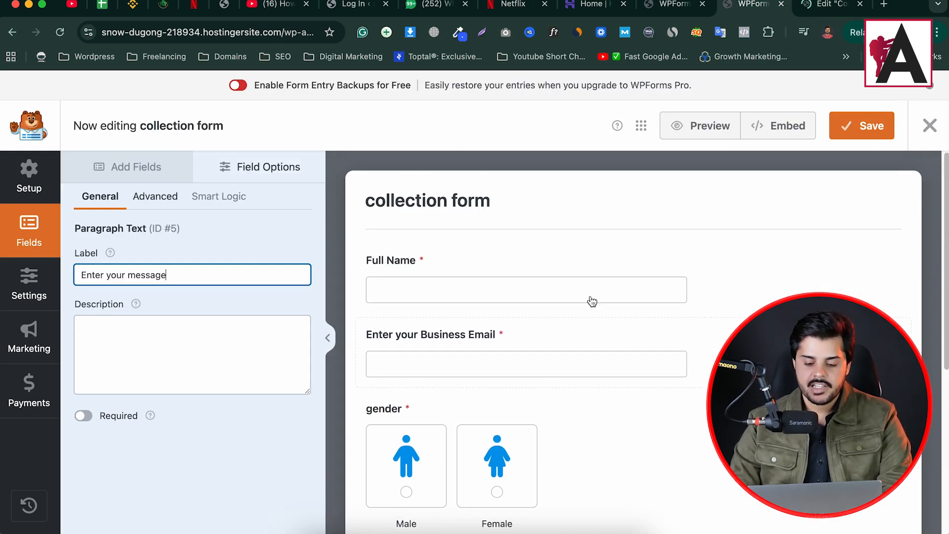
left_click(854, 128)
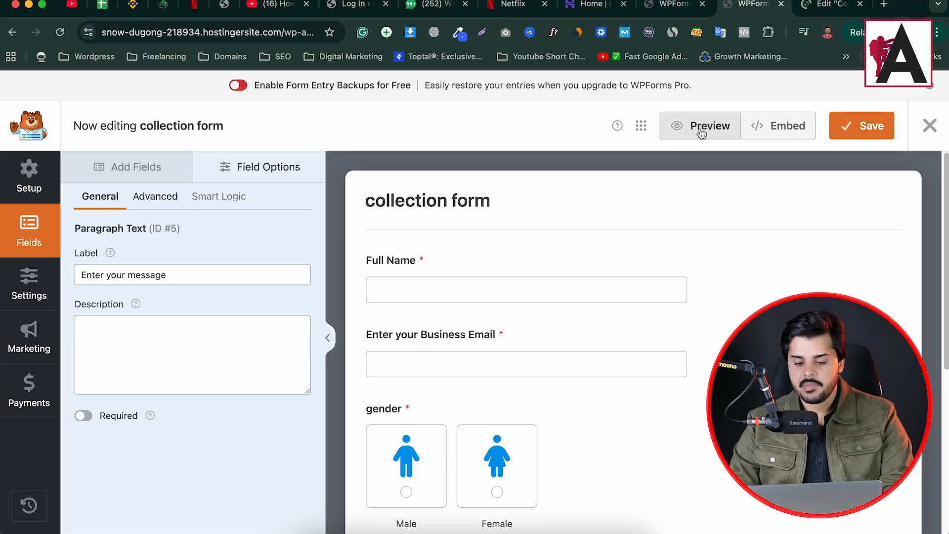
left_click(701, 130)
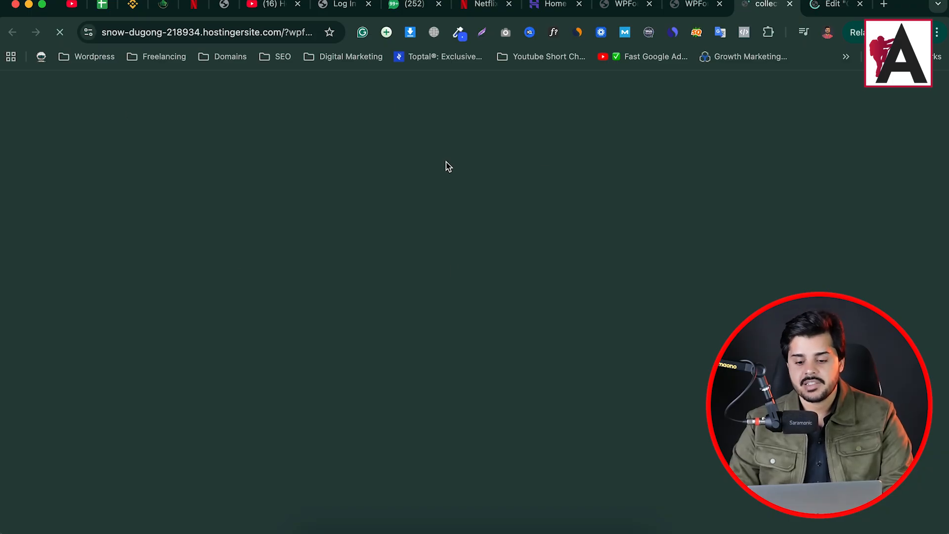
scroll(273, 352, "down", 3)
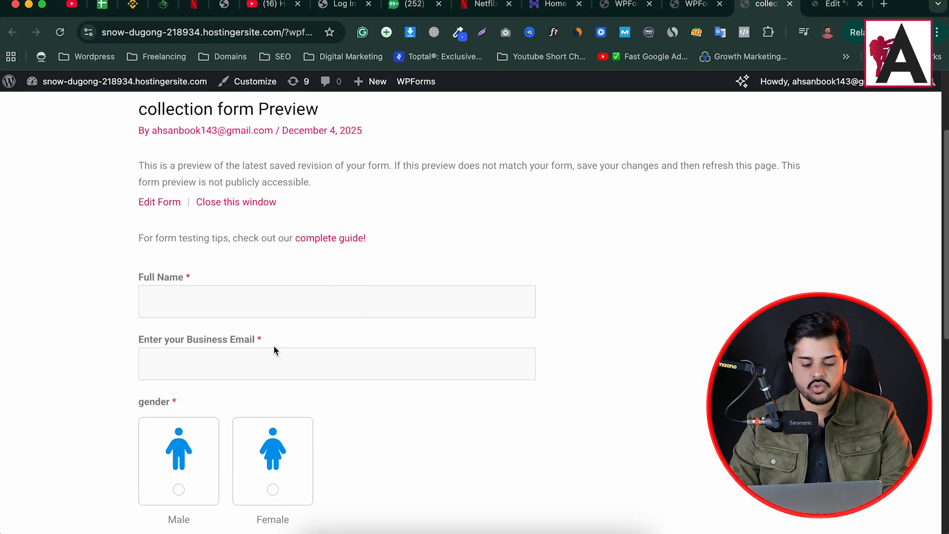
scroll(203, 319, "down", 5)
left_click(202, 319)
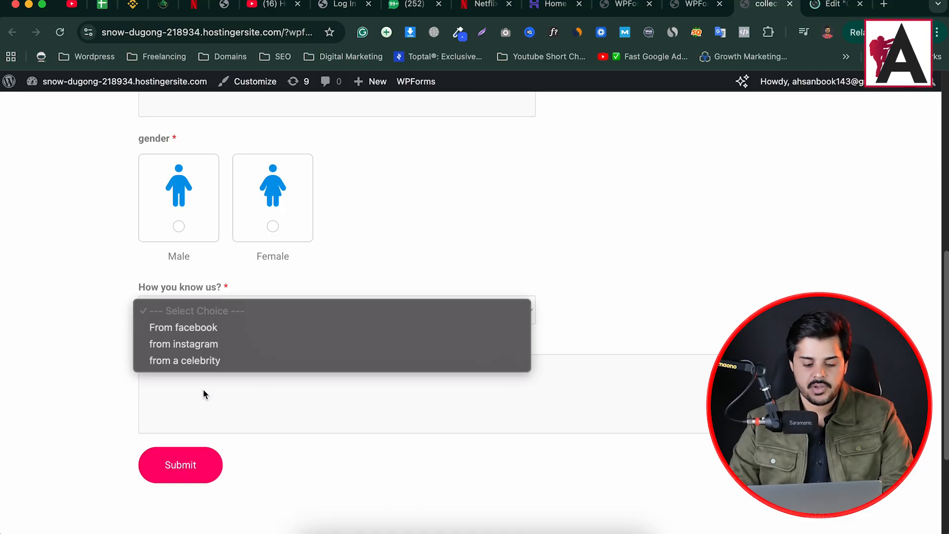
left_click(340, 245)
scroll(261, 368, "up", 8)
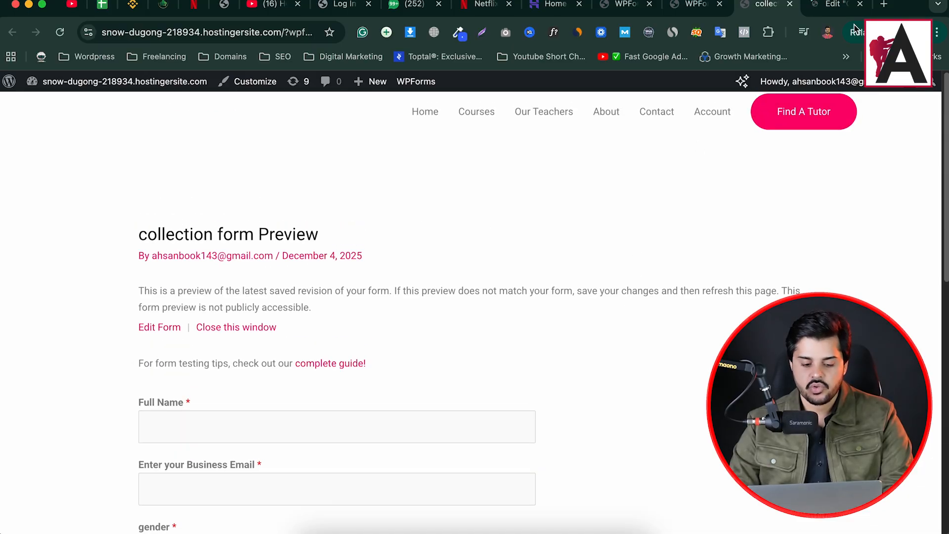
left_click(789, 4)
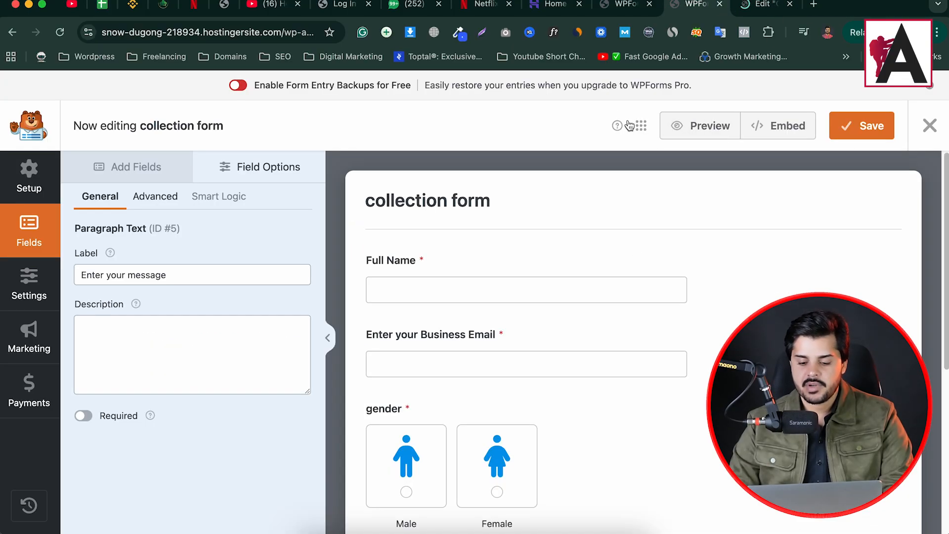
- Save the five-field collection form again, then go to the Contact page editor
left_click(865, 132)
left_click(830, 4)
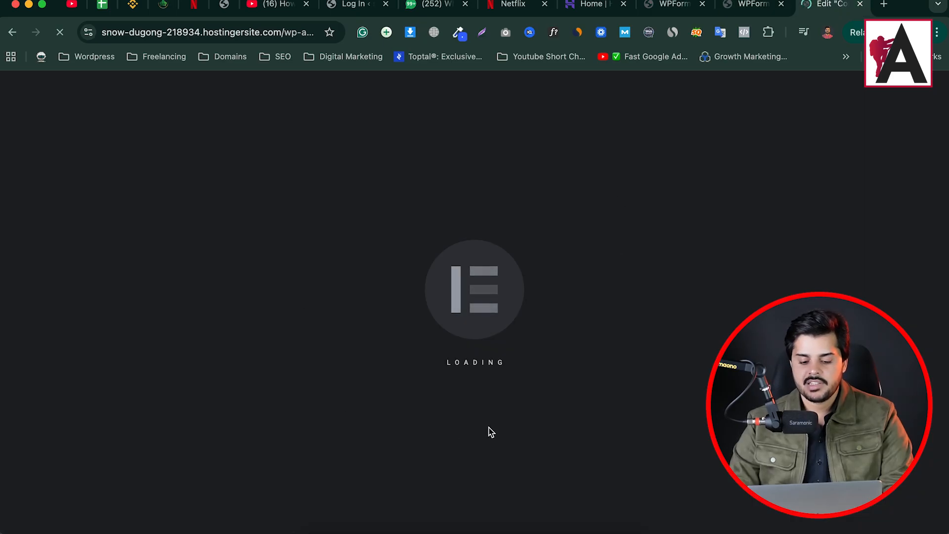
left_click(748, 5)
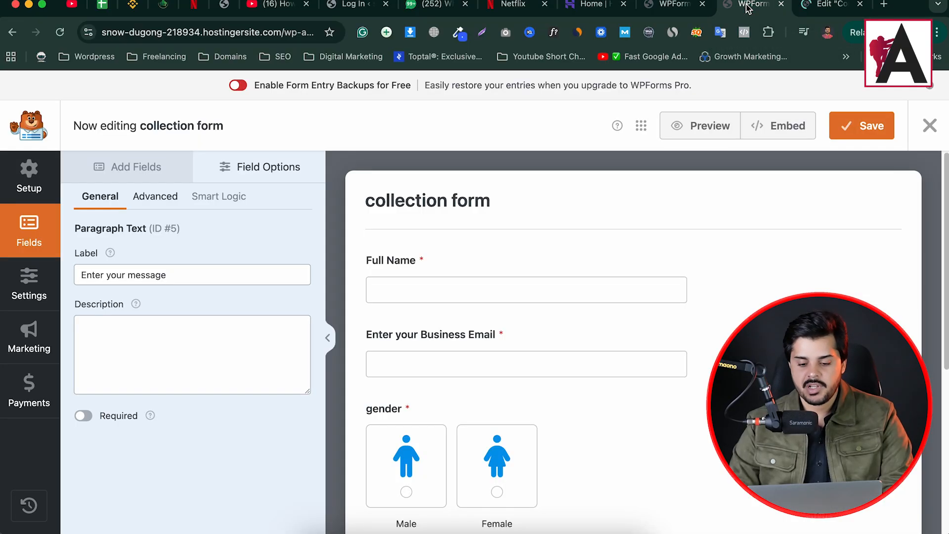
scroll(472, 328, "down", 5)
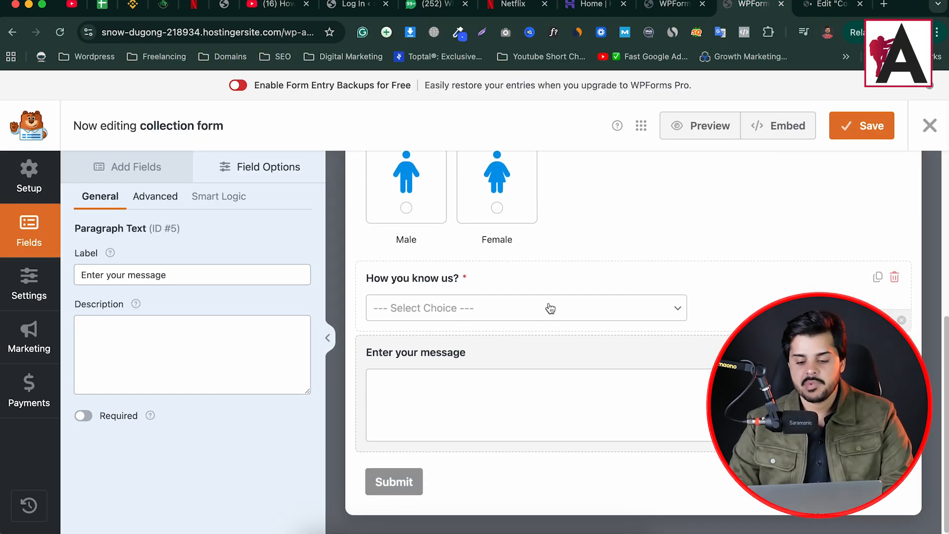
scroll(549, 308, "up", 5)
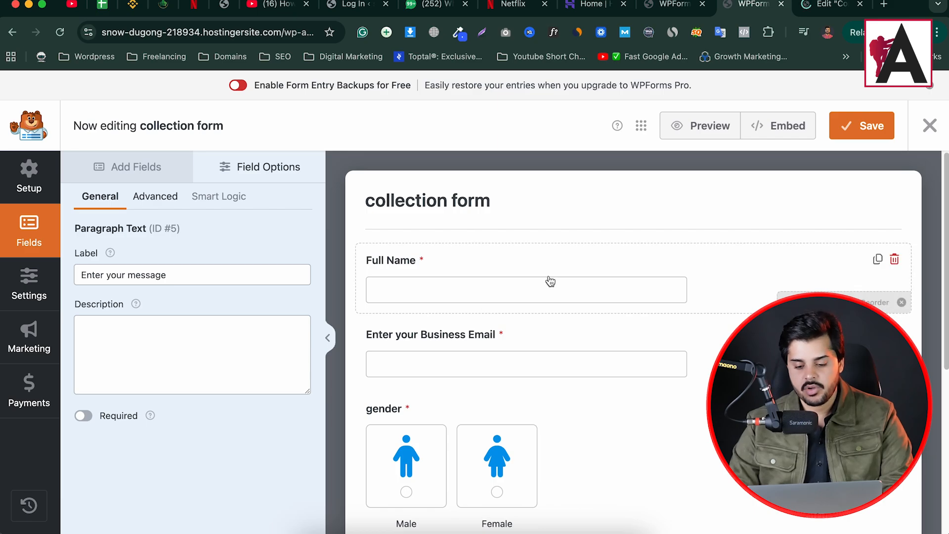
scroll(548, 279, "down", 5)
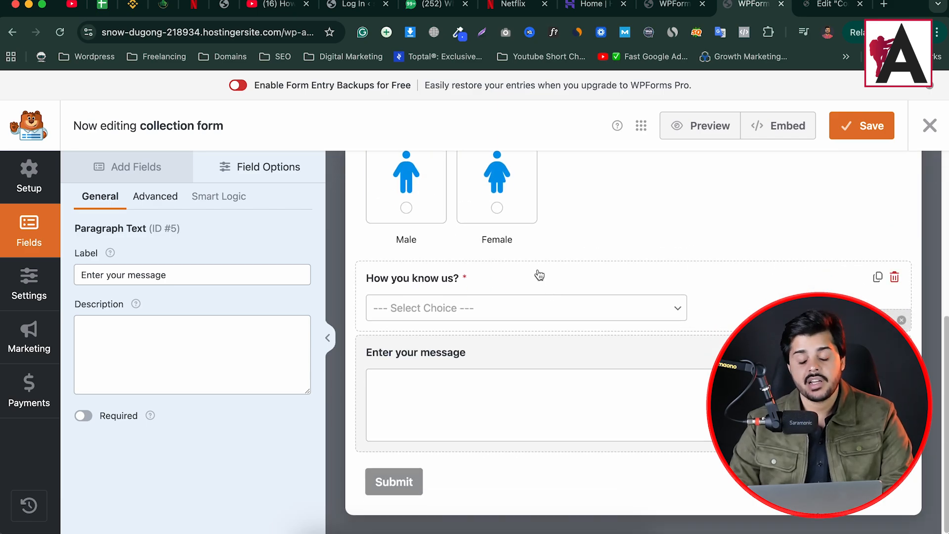
left_click(835, 8)
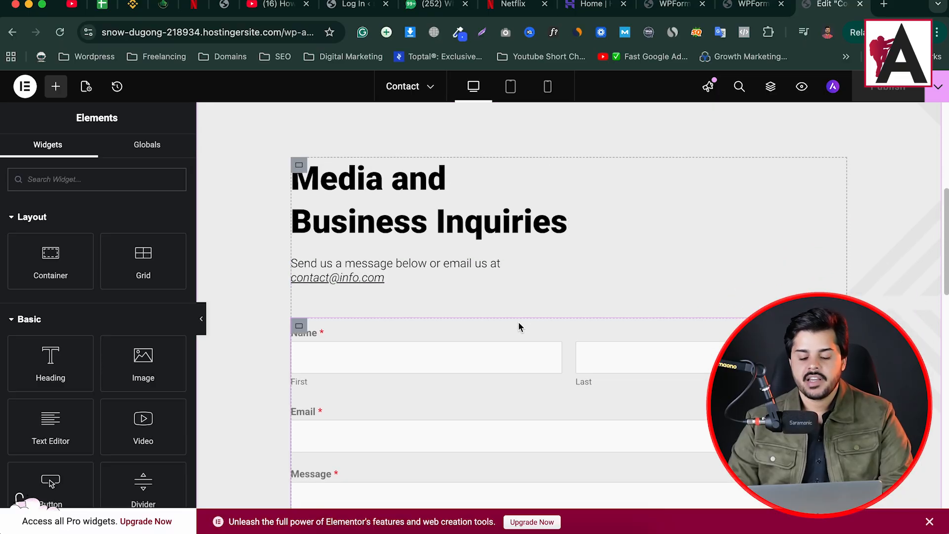
- Delete the old shortcode form from the Contact page
scroll(526, 321, "down", 3)
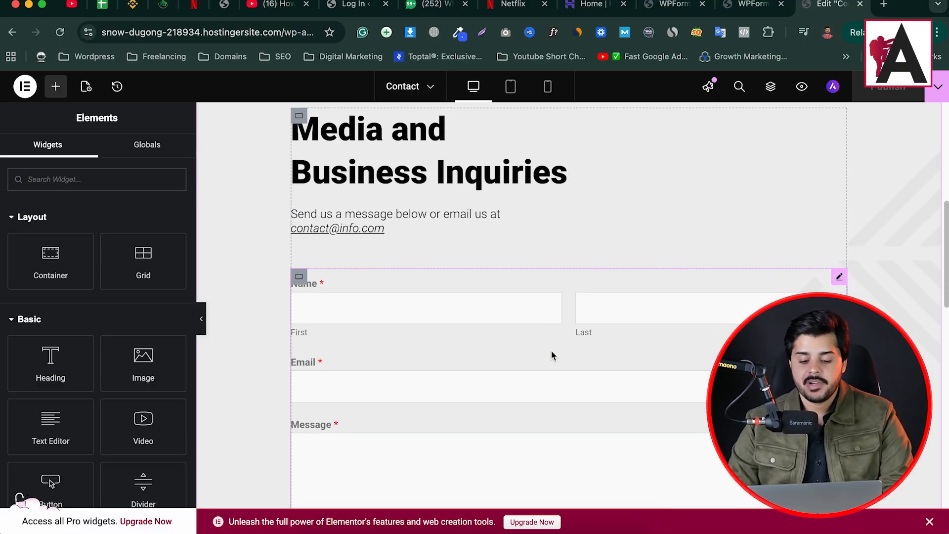
left_click(841, 224)
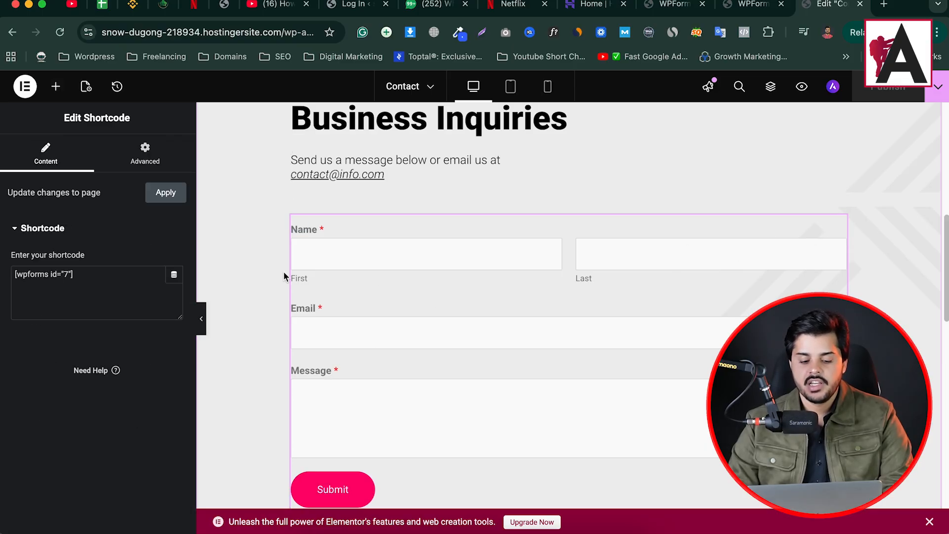
right_click(508, 257)
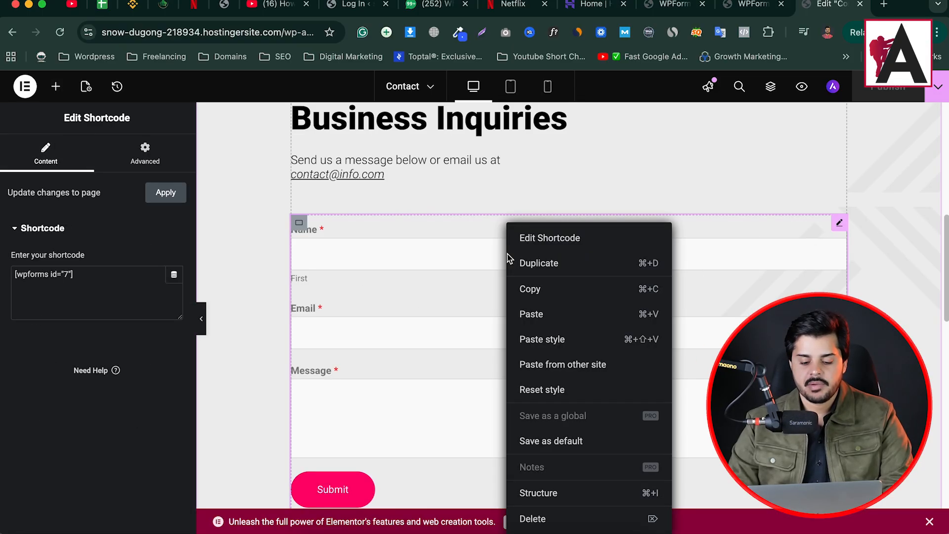
left_click(563, 519)
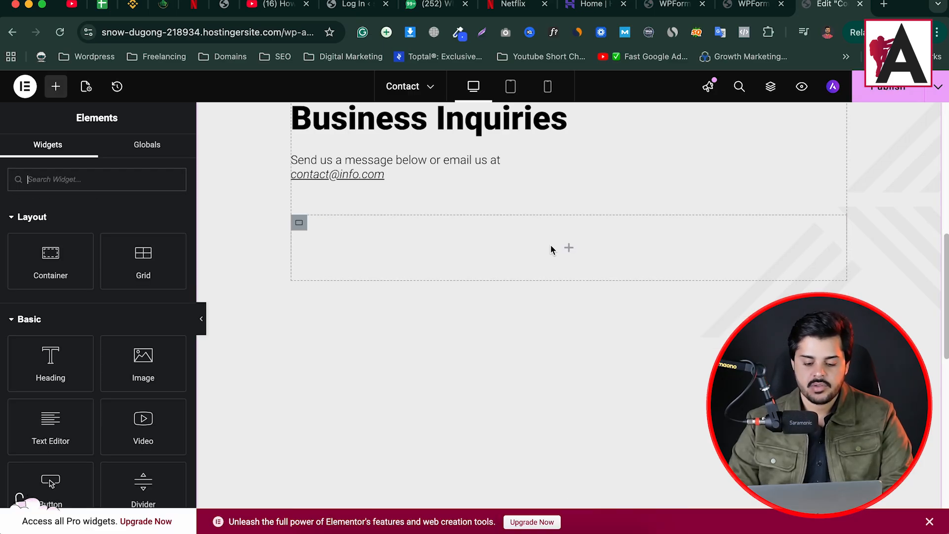
- Add a WPForms widget to the empty section and set its form to 'collection form'
left_click(81, 176)
type("wp")
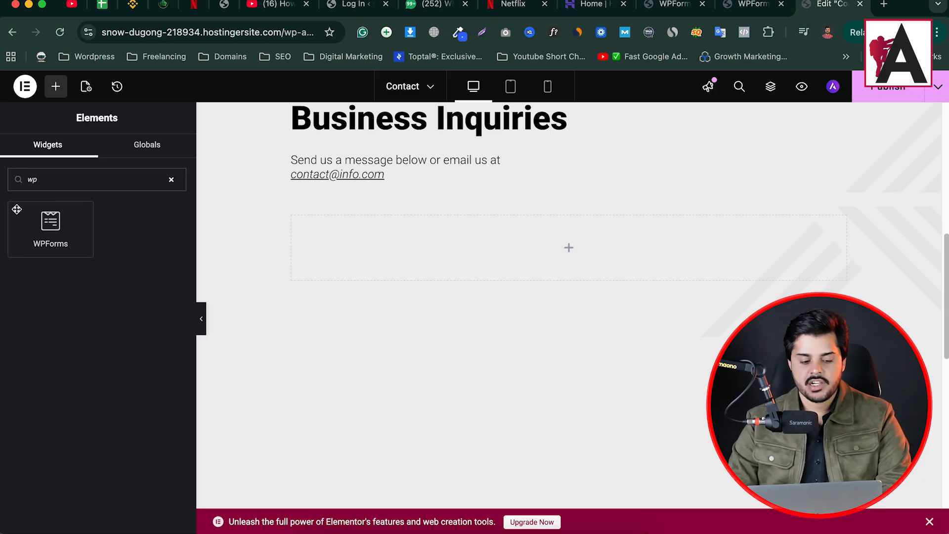
left_click_drag(45, 230, 553, 250)
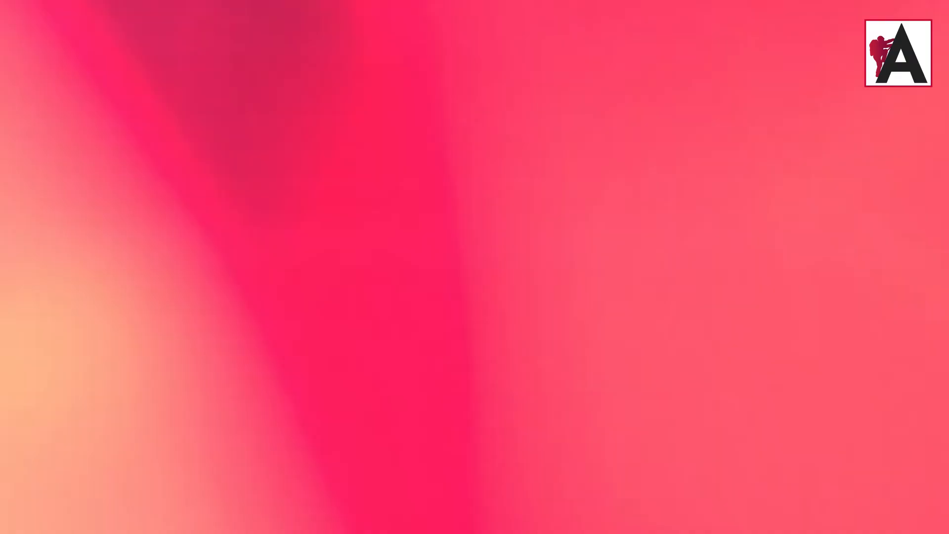
left_click(52, 247)
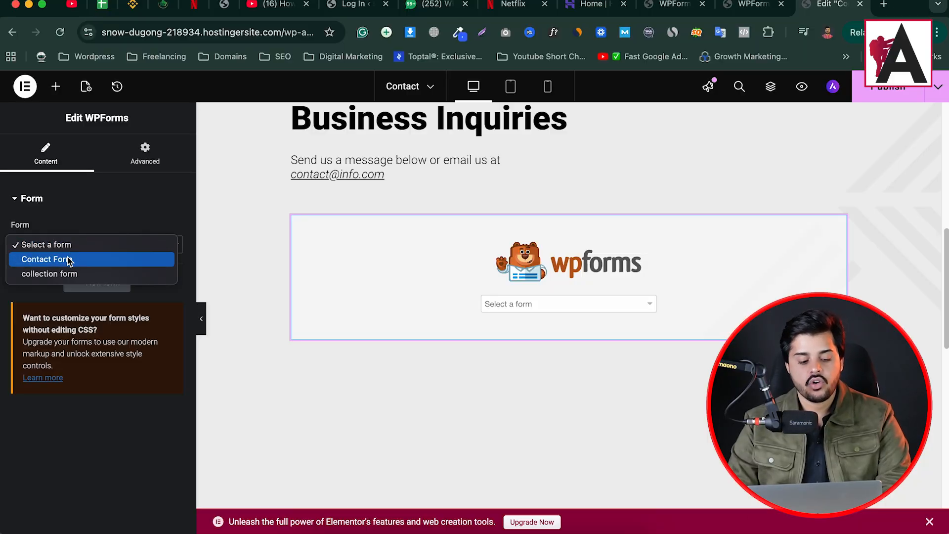
left_click(63, 273)
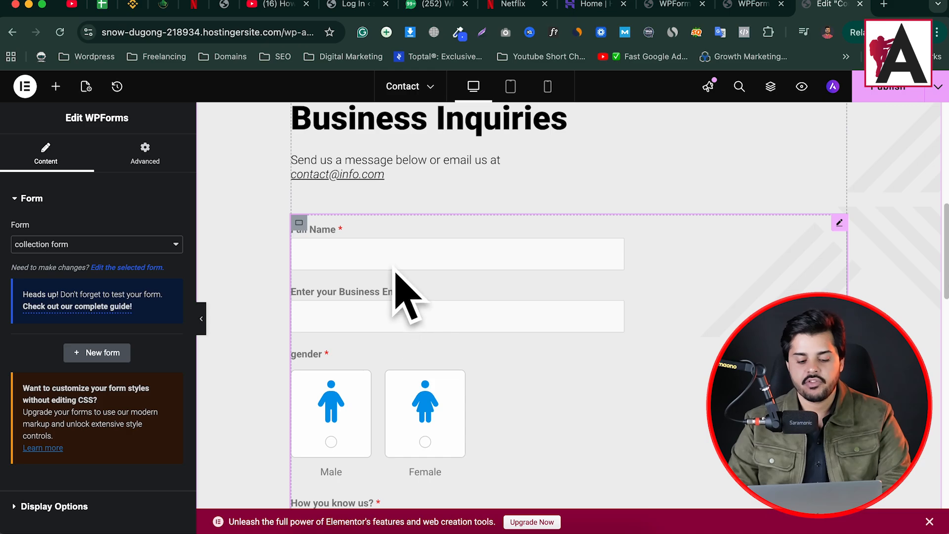
- Check the collection form widget and the form's setup, then select the site's address to copy
scroll(413, 247, "down", 5)
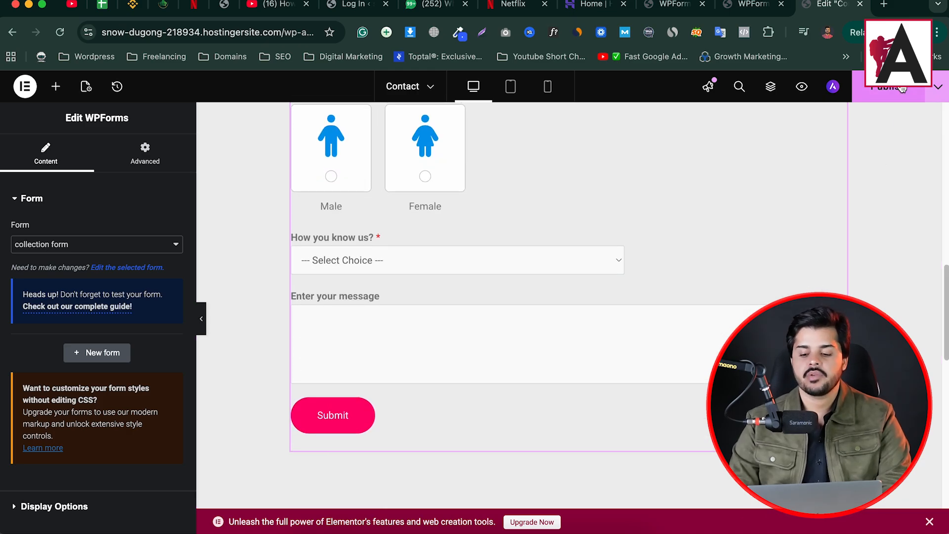
scroll(604, 275, "up", 5)
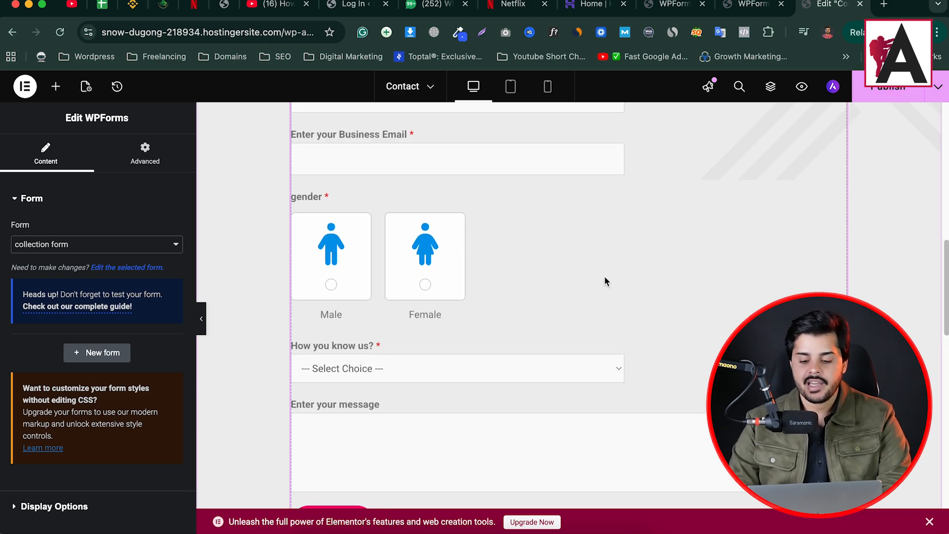
right_click(680, 256)
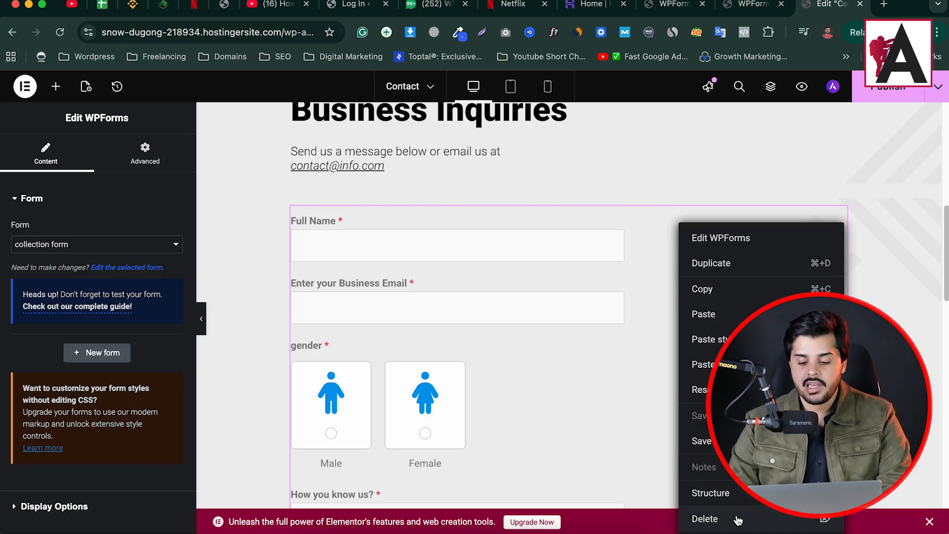
left_click(861, 110)
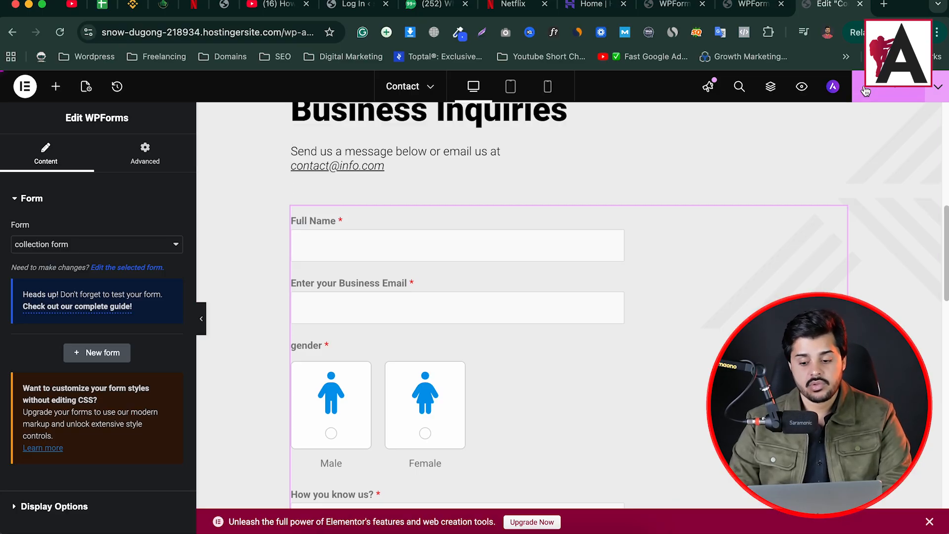
left_click(753, 5)
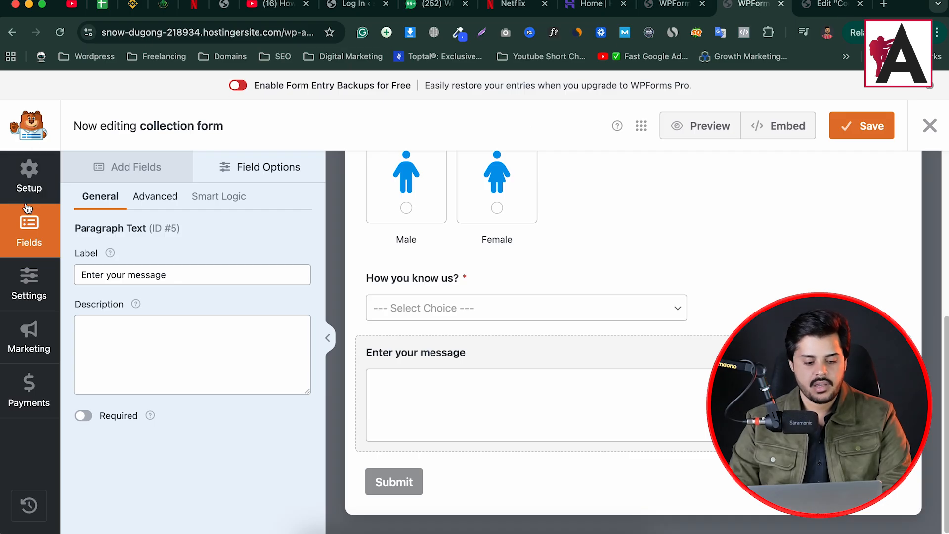
left_click(28, 170)
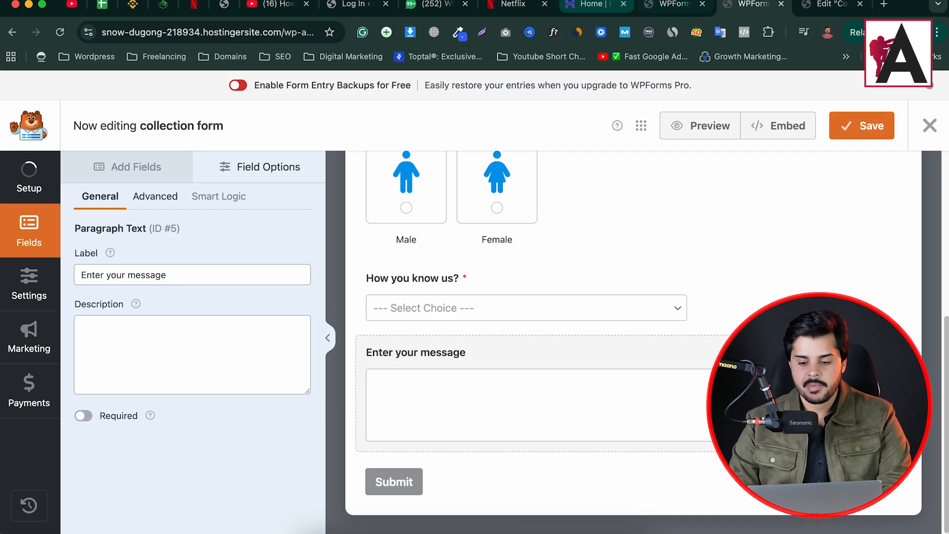
left_click(832, 5)
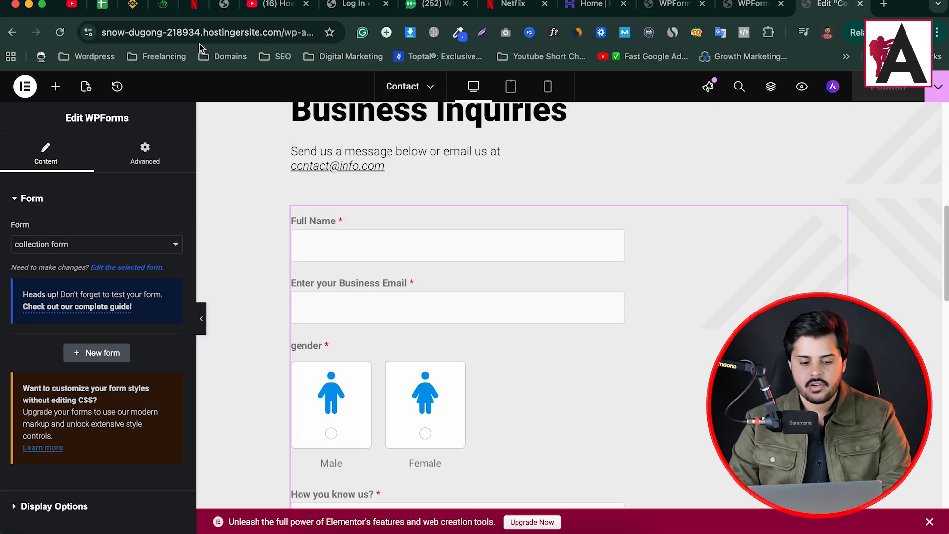
left_click(289, 29)
key("super+c")
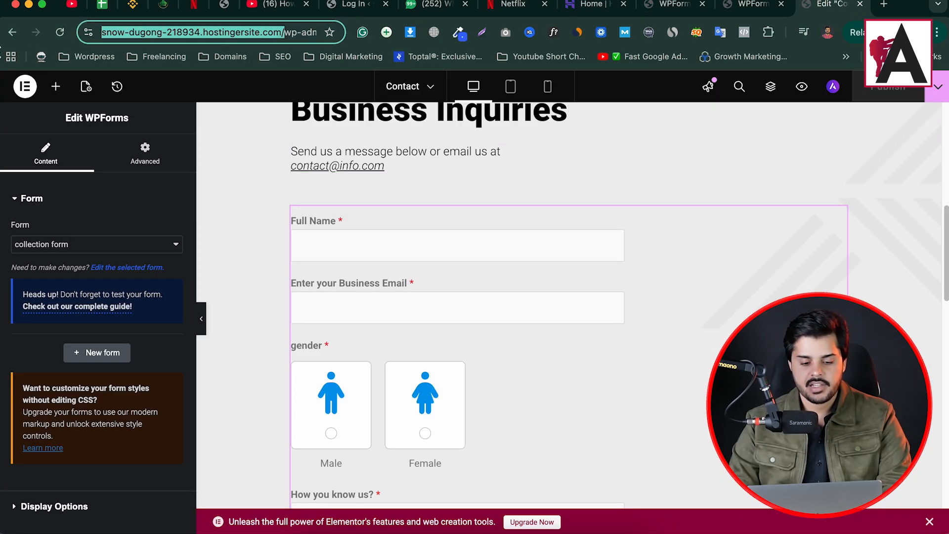
- Load the copied site address in a new tab and switch to the live Contact page
left_click(884, 7)
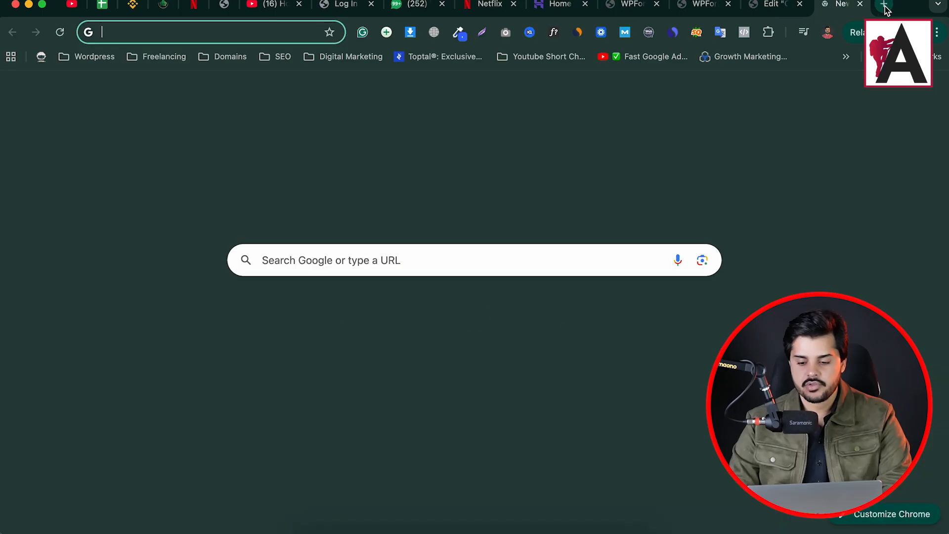
key("super+v")
key("Return")
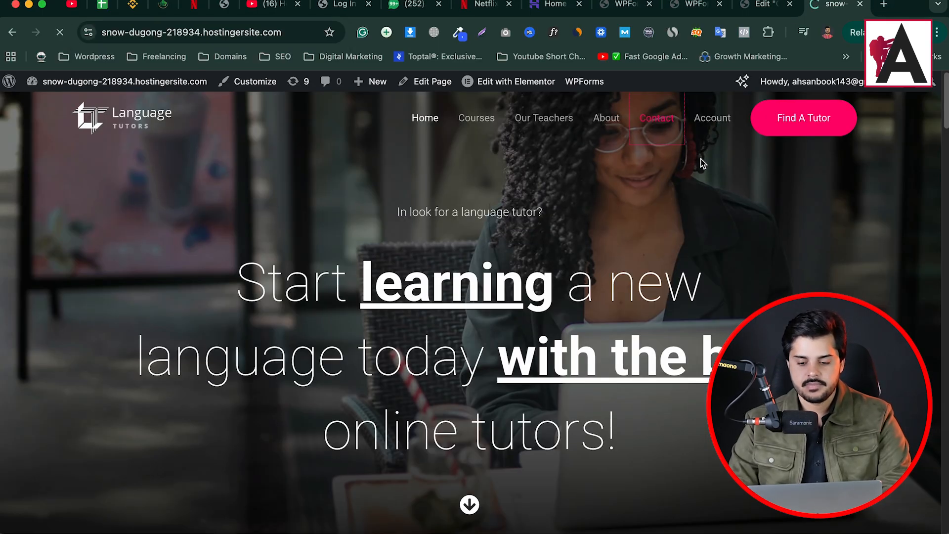
left_click(721, 11)
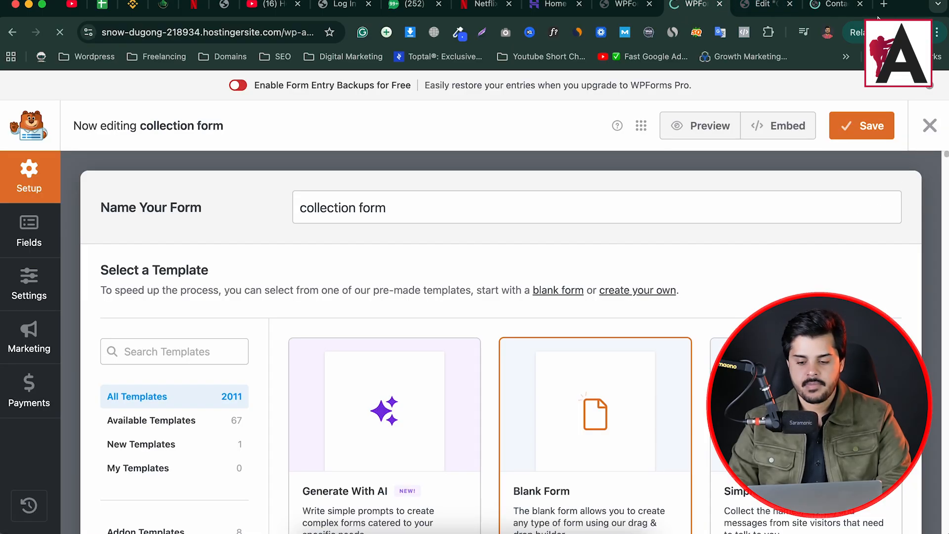
left_click(835, 4)
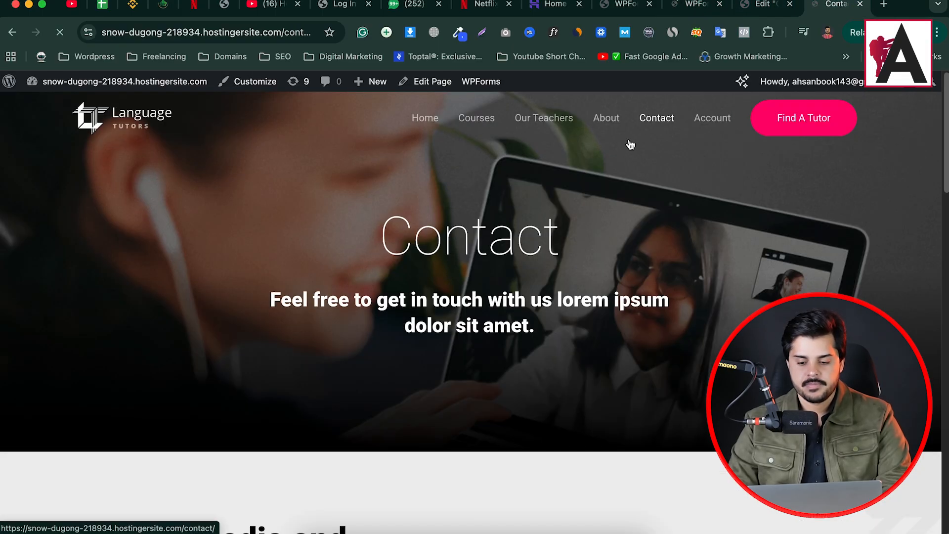
- Try the form by choosing Female as gender and 'from instagram' for How you know us?
scroll(523, 254, "down", 5)
scroll(383, 332, "down", 9)
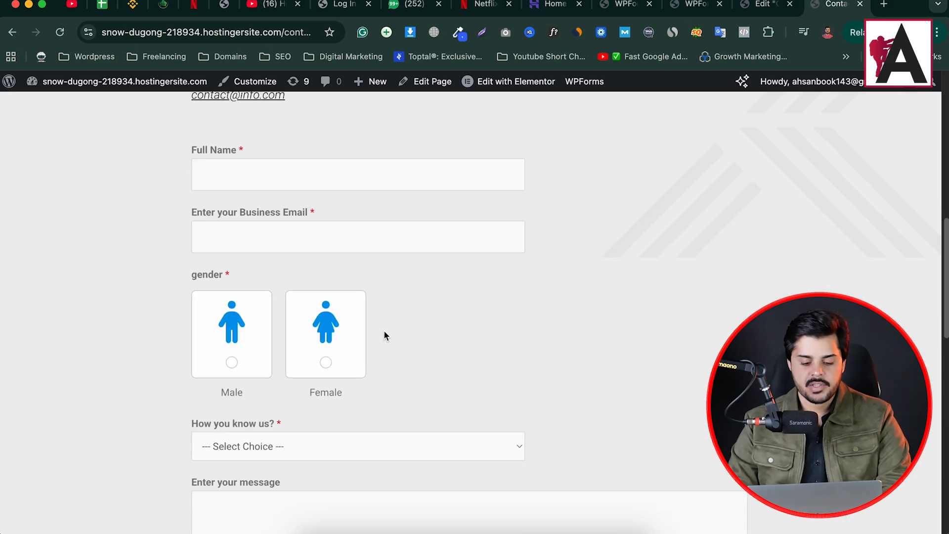
left_click(229, 215)
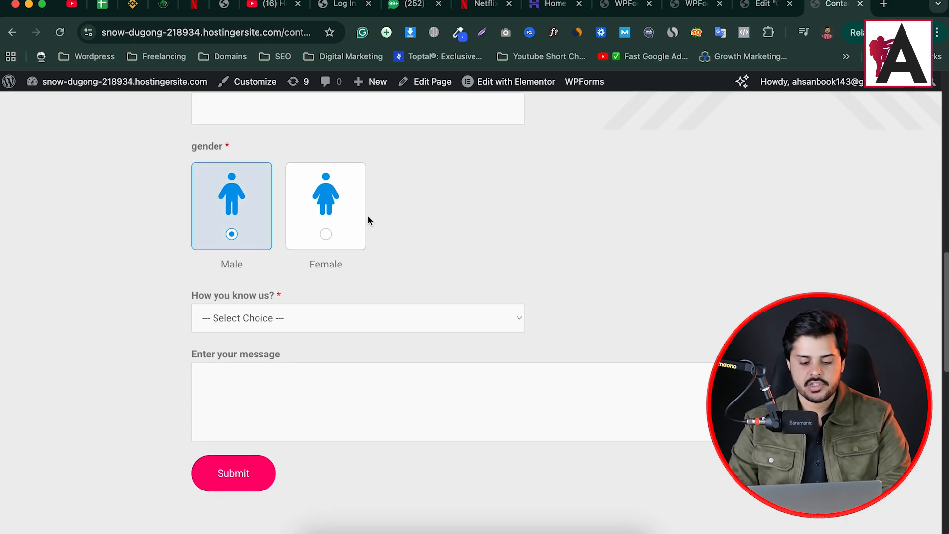
left_click(364, 217)
left_click(351, 317)
left_click(391, 352)
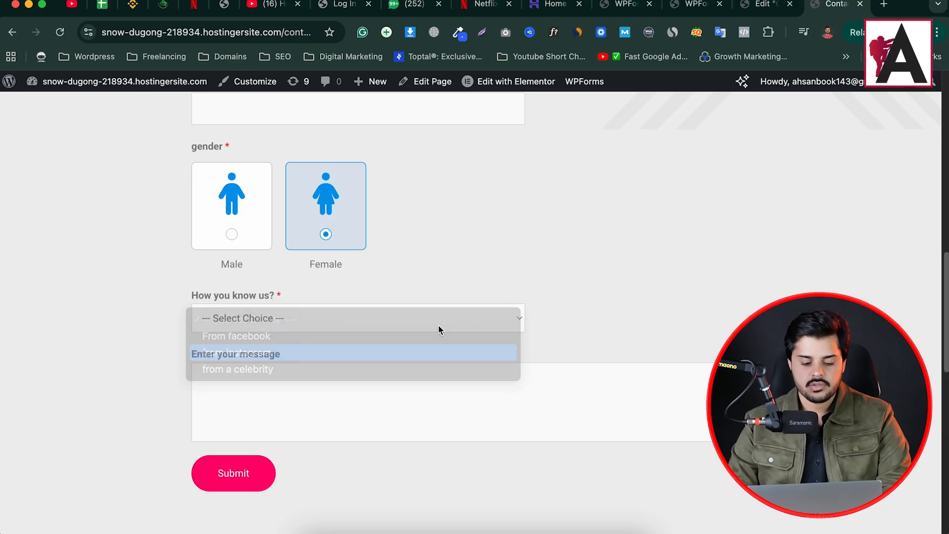
scroll(550, 263, "up", 10)
- Copy the collection form's shortcode [wpforms id="1286"] from the All Forms overview
left_click(756, 5)
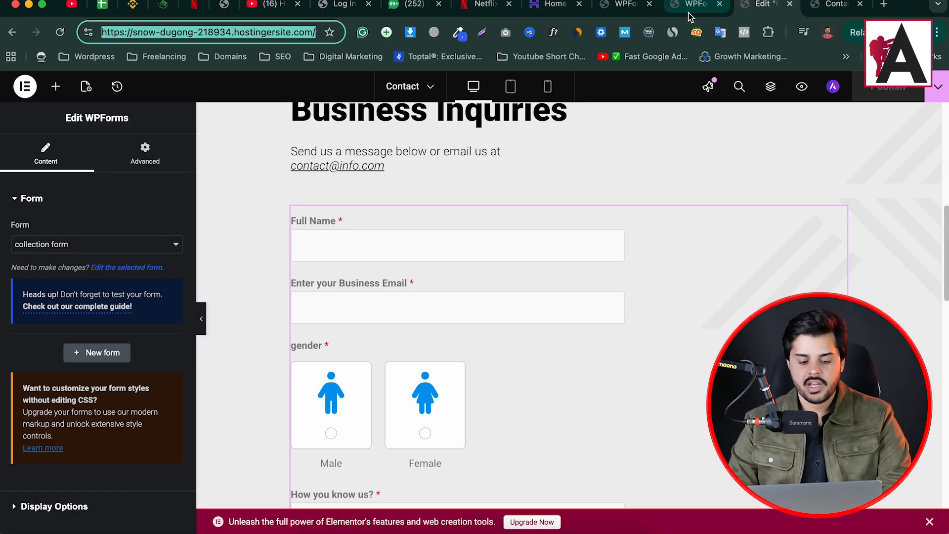
left_click(696, 5)
scroll(215, 375, "down", 1)
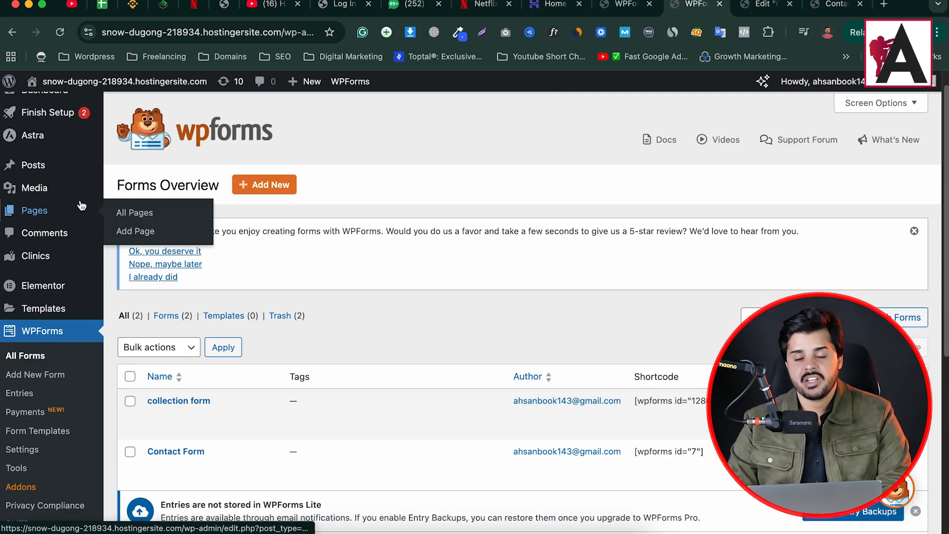
scroll(346, 218, "down", 5)
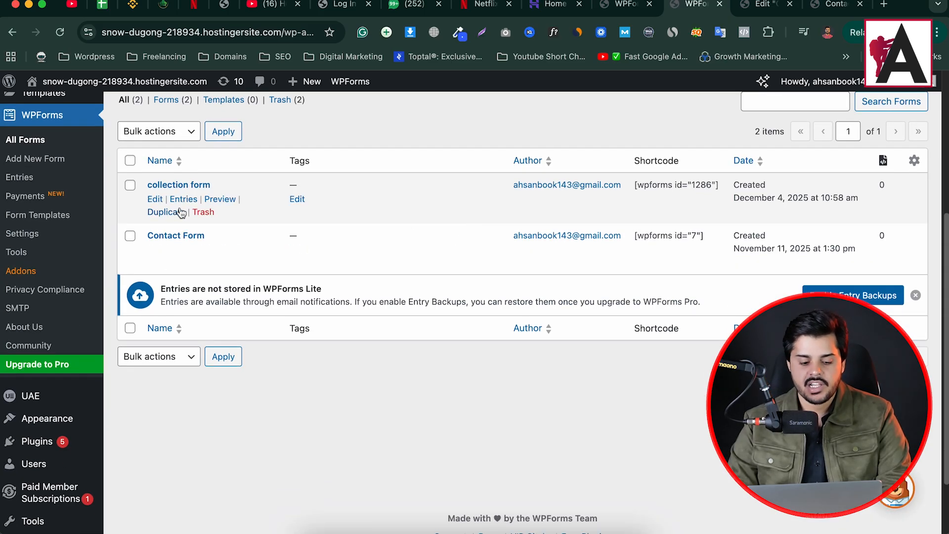
triple_click(689, 184)
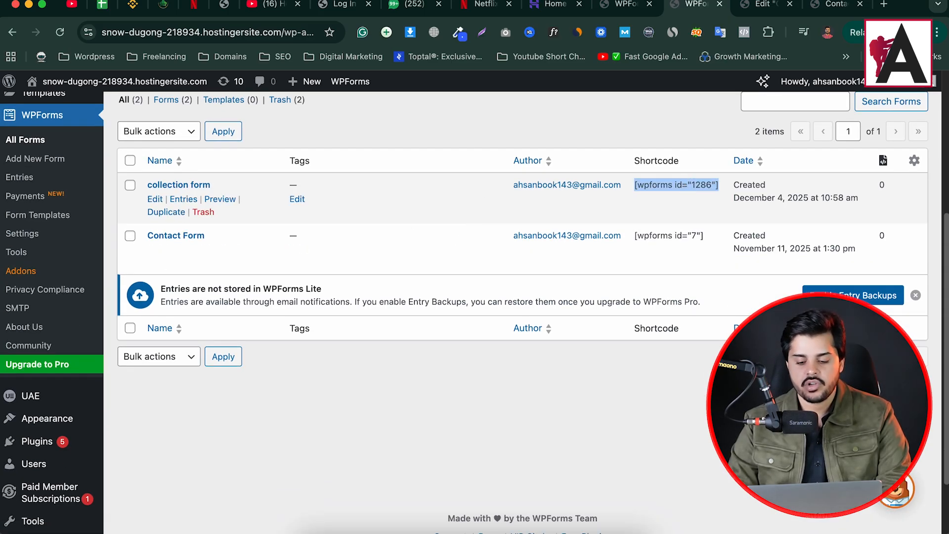
right_click(637, 185)
left_click(716, 218)
scroll(494, 212, "up", 5)
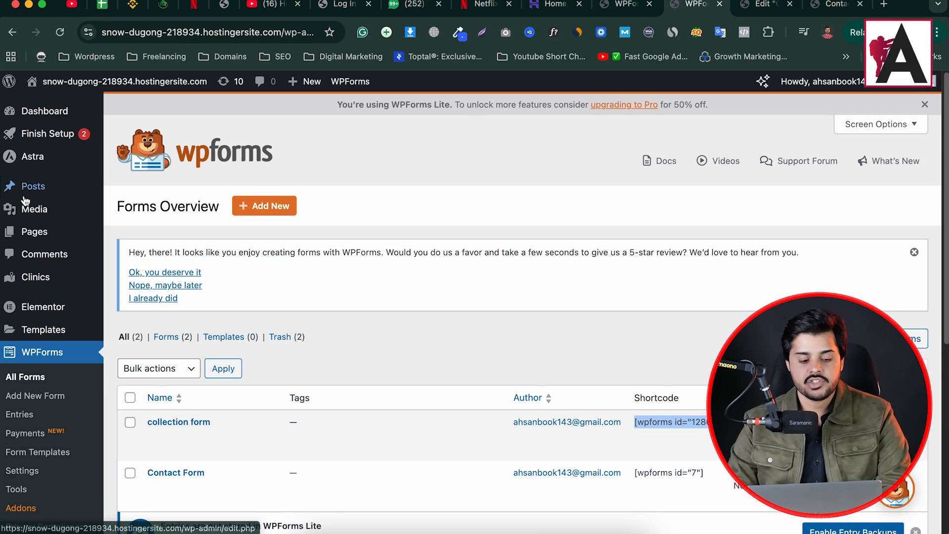
- Open the Posts list in a new tab and switch to it
mouse_move(33, 186)
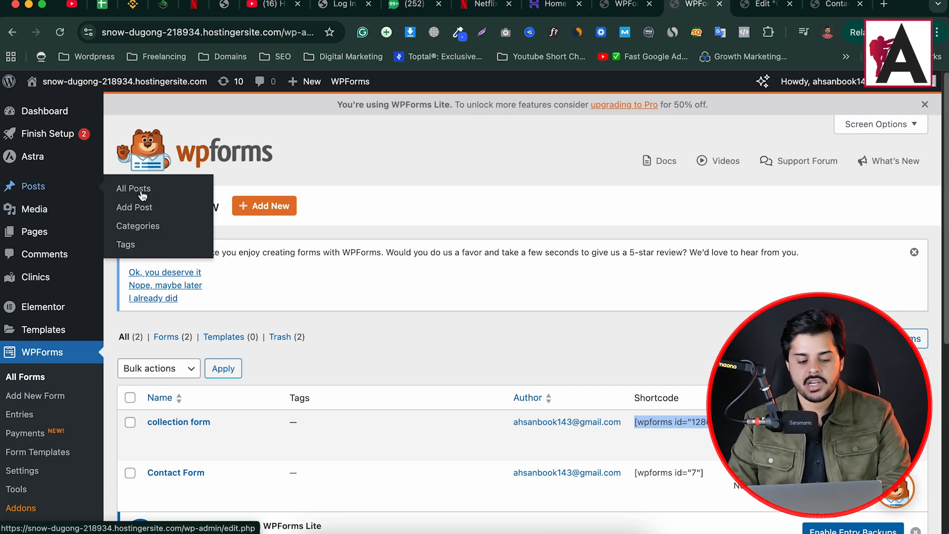
right_click(143, 194)
left_click(198, 189)
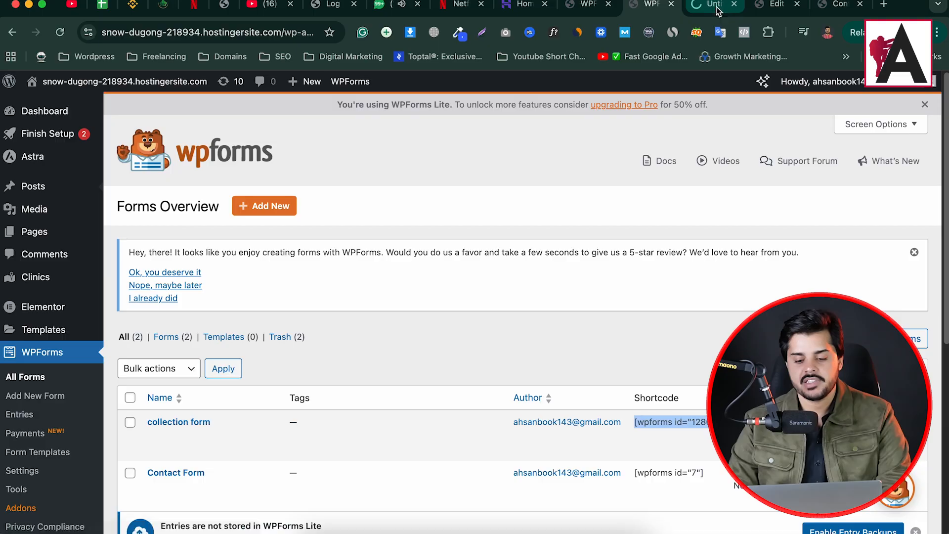
left_click(716, 9)
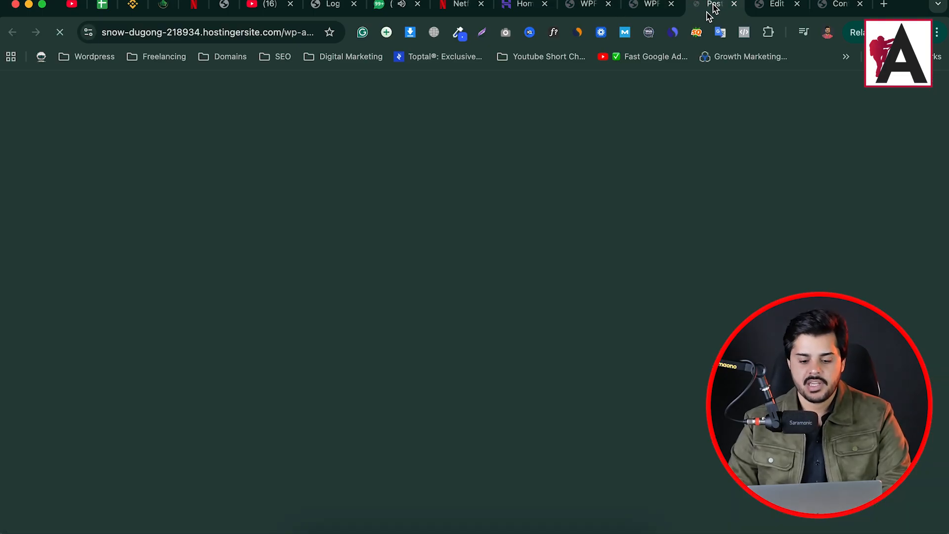
- Paste the [wpforms id="1286"] shortcode into the Hello world! post, save, and view it
scroll(248, 360, "down", 3)
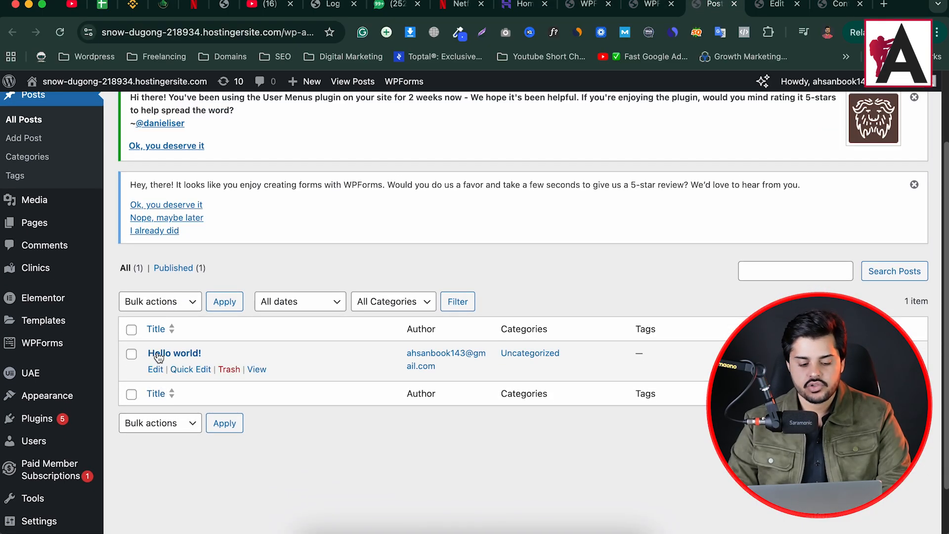
left_click(155, 369)
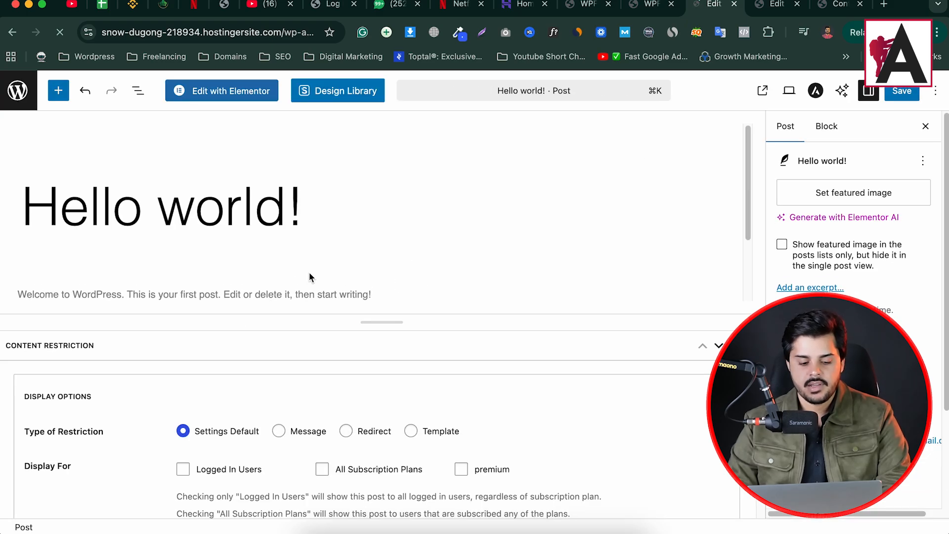
scroll(388, 272, "down", 2)
left_click(312, 205)
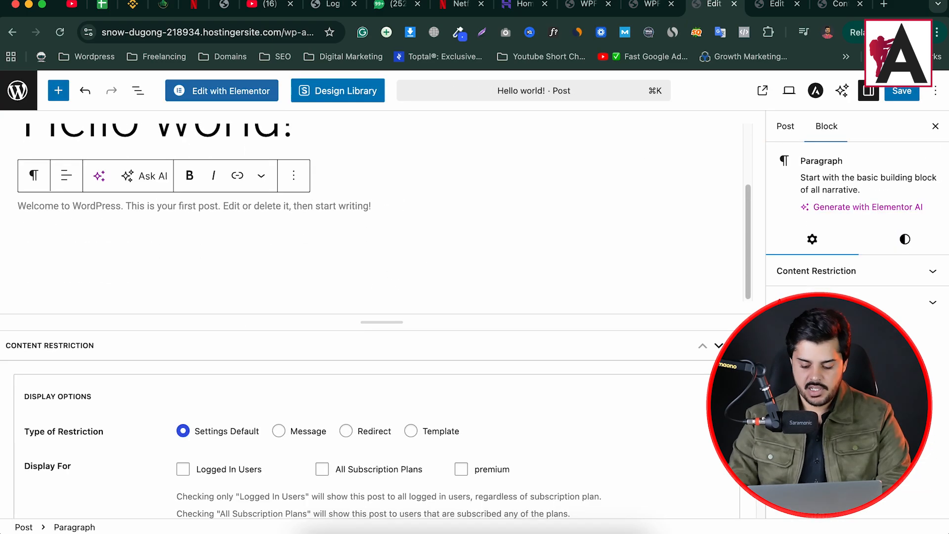
key("Return")
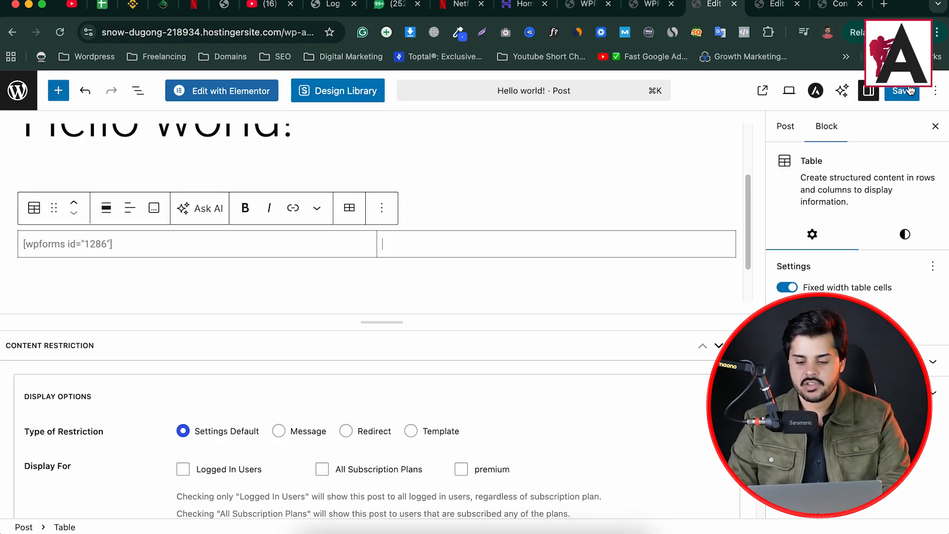
key("super+s")
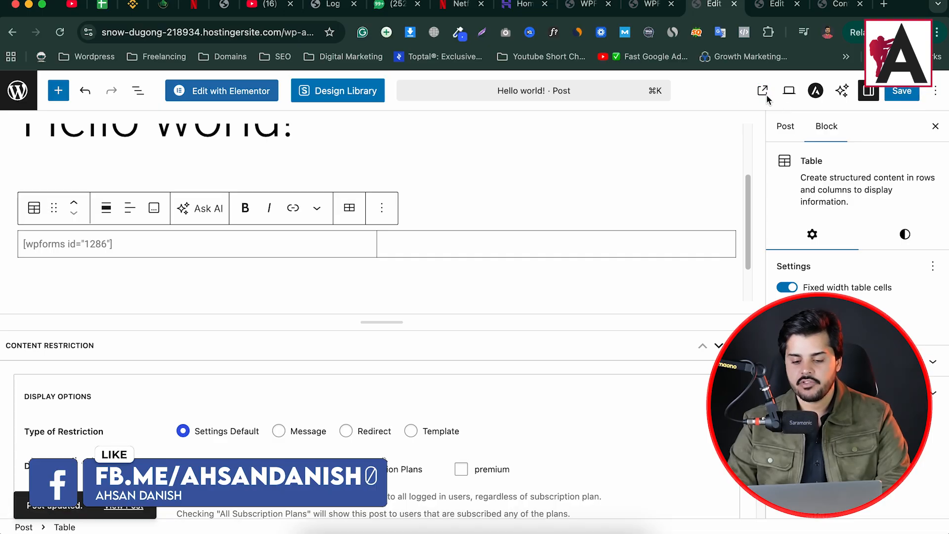
left_click(764, 93)
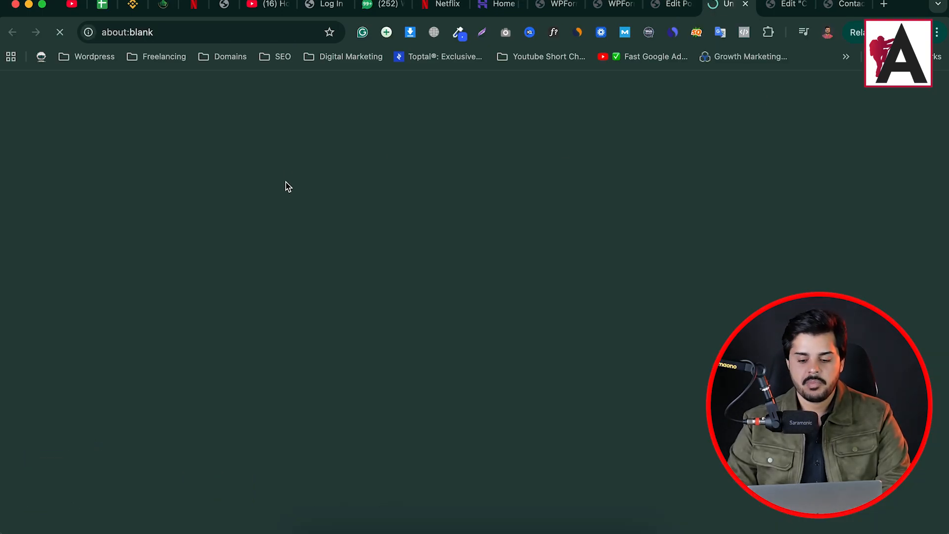
- Scroll the live Hello world! post to verify the embedded collection form, then return to WPForms
scroll(316, 242, "down", 8)
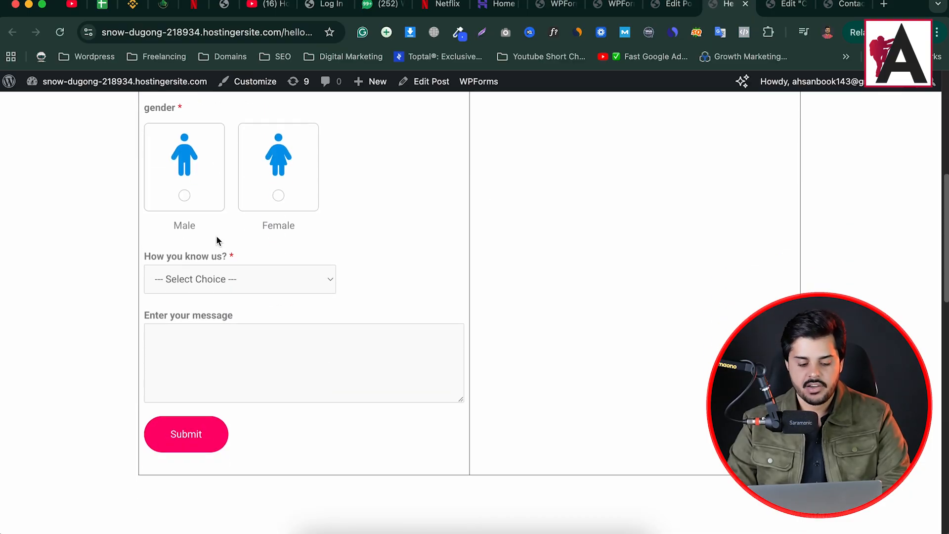
scroll(217, 240, "down", 2)
scroll(222, 365, "up", 8)
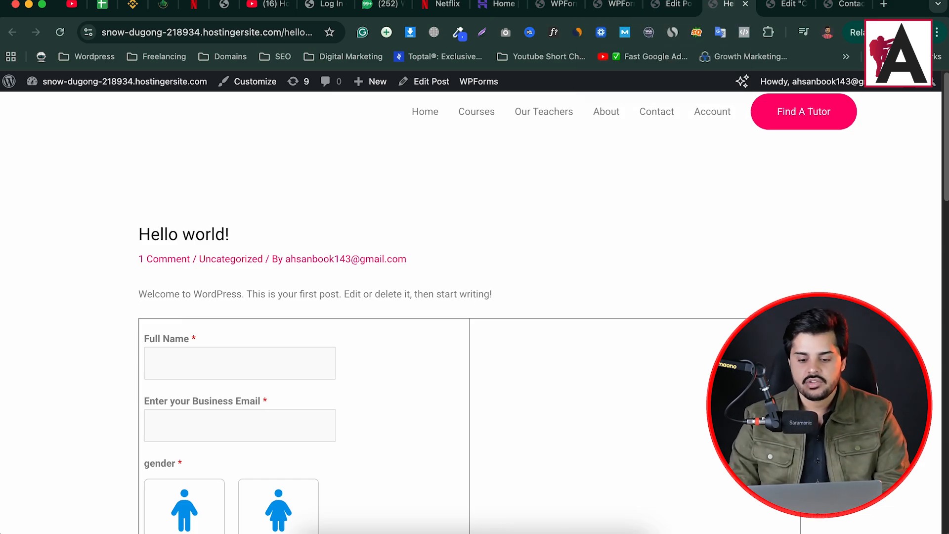
left_click(614, 4)
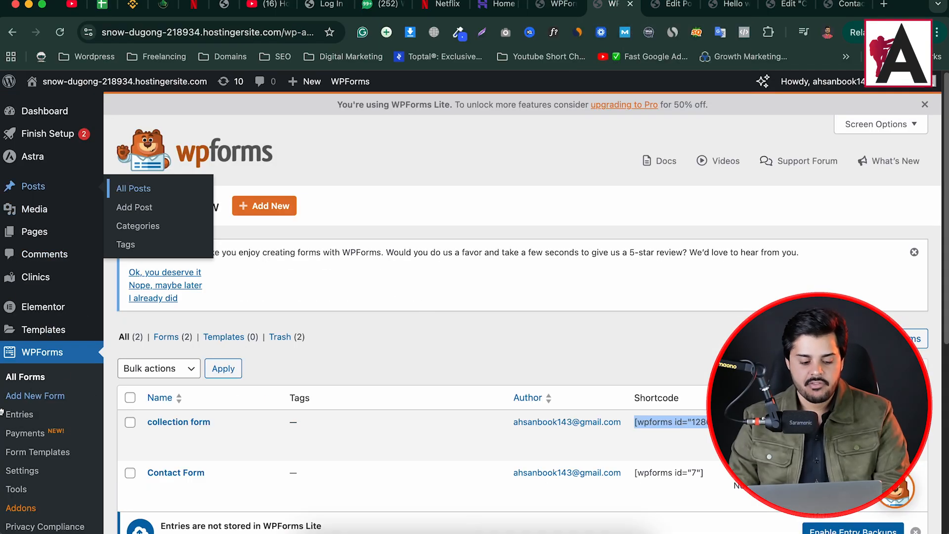
- Open the collection form's Notifications settings in the form builder
scroll(10, 401, "down", 1)
scroll(346, 366, "down", 3)
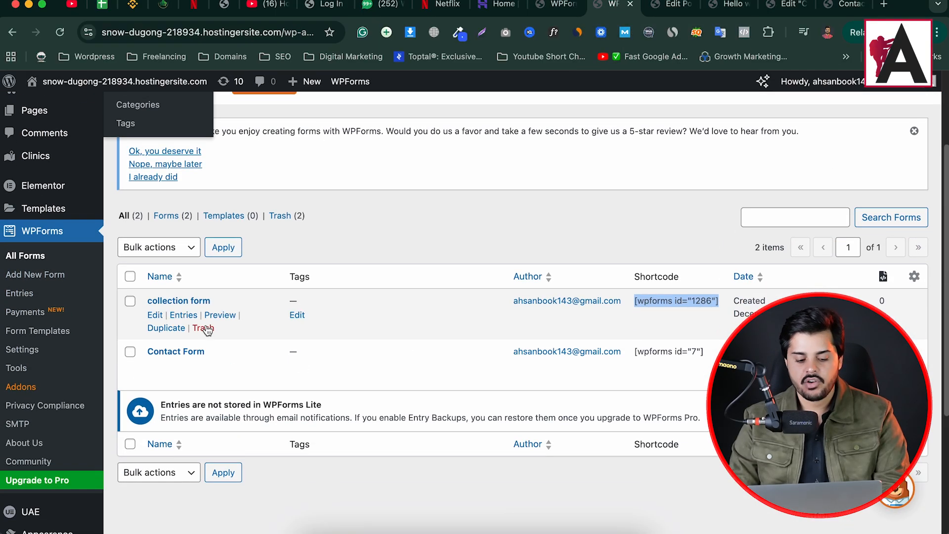
left_click(156, 318)
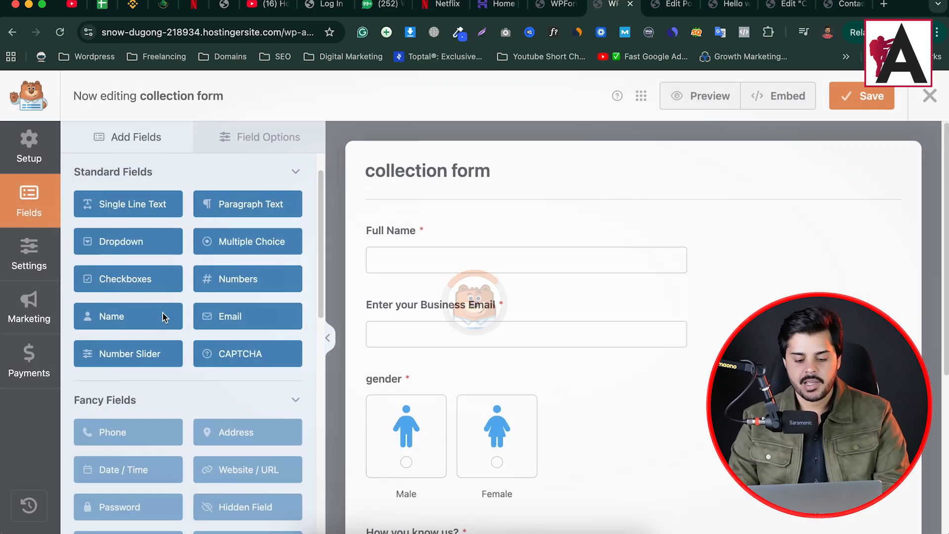
left_click(30, 261)
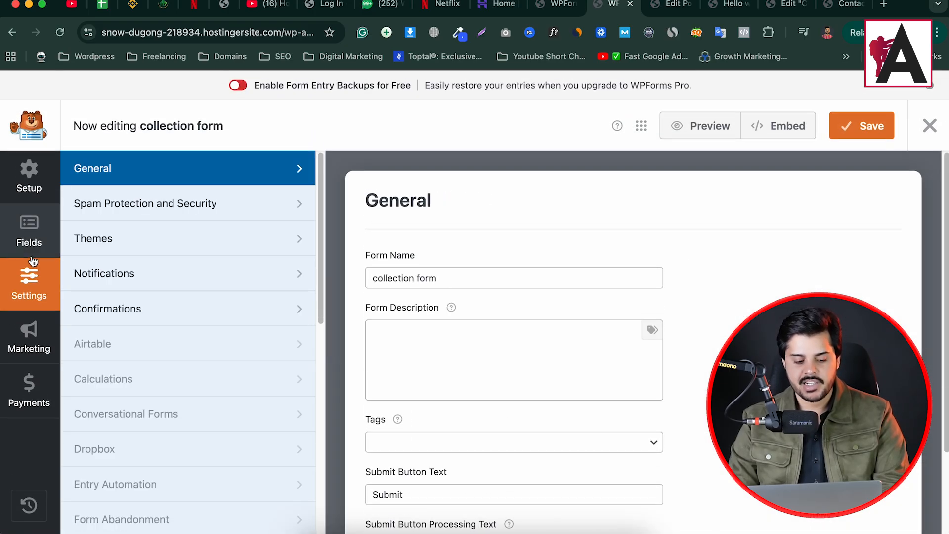
left_click(137, 276)
scroll(555, 317, "down", 5)
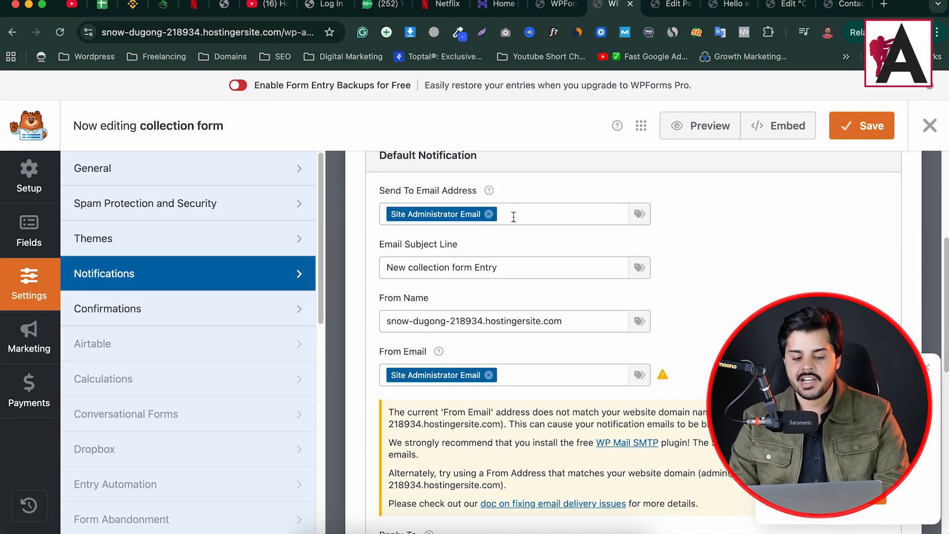
- Set Send To to your Gmail address, removing the Site Administrator Email tag
left_click(547, 210)
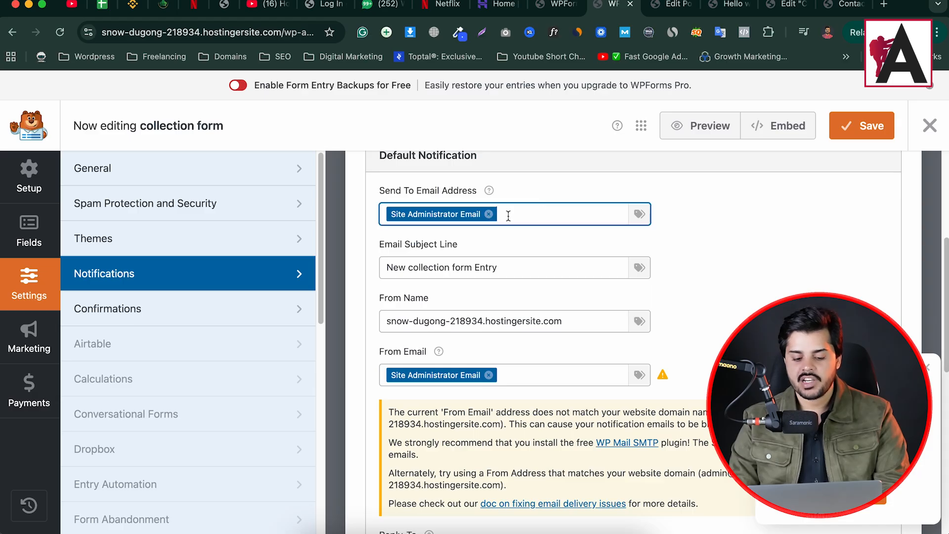
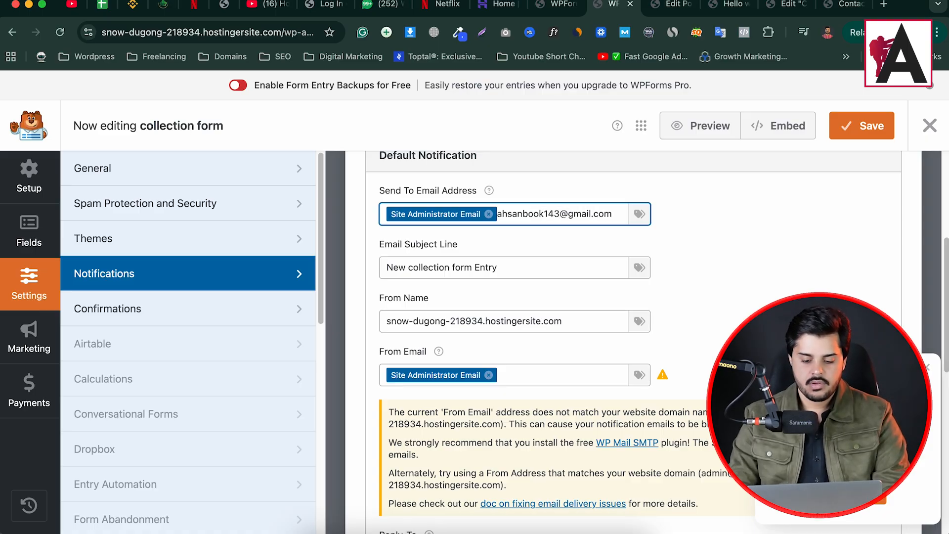
left_click(725, 267)
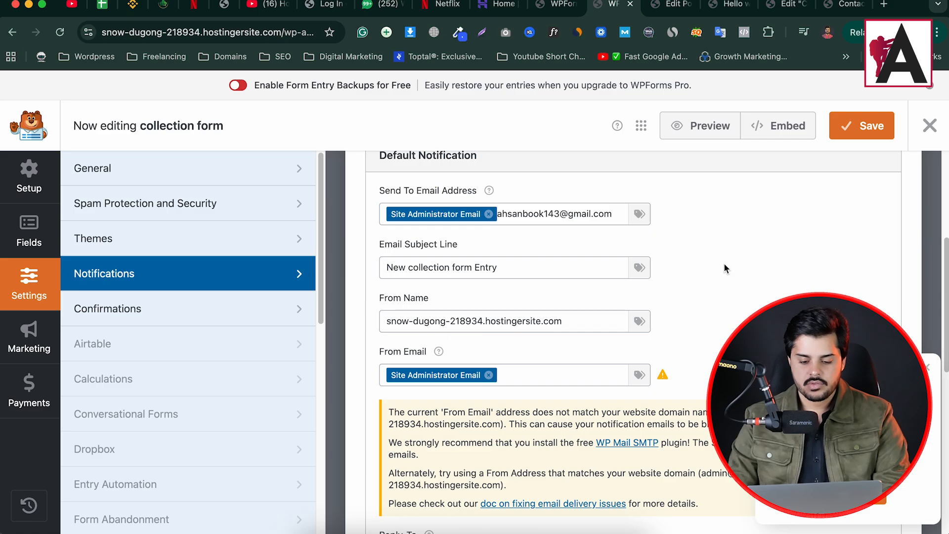
left_click_drag(613, 213, 492, 219)
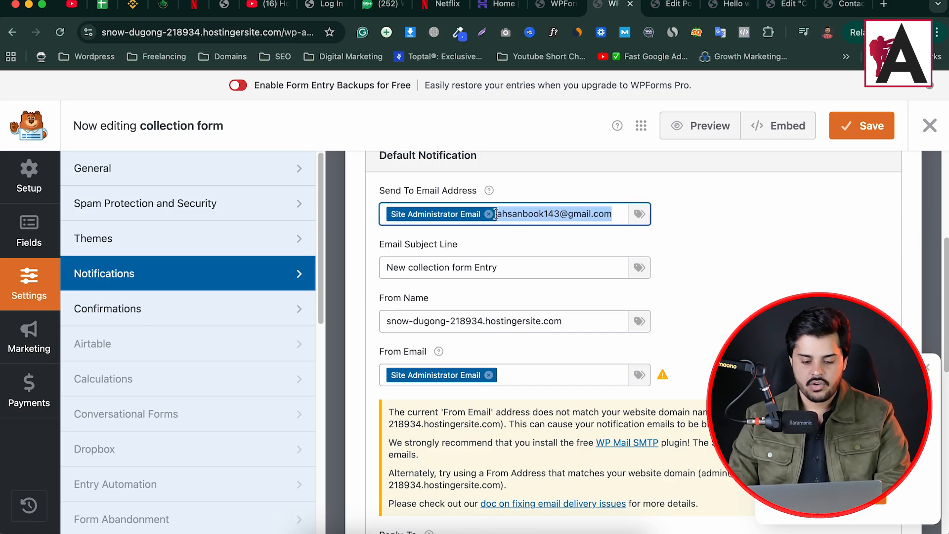
left_click(489, 213)
- Change the subject line to "New collection form my website"
left_click(497, 267)
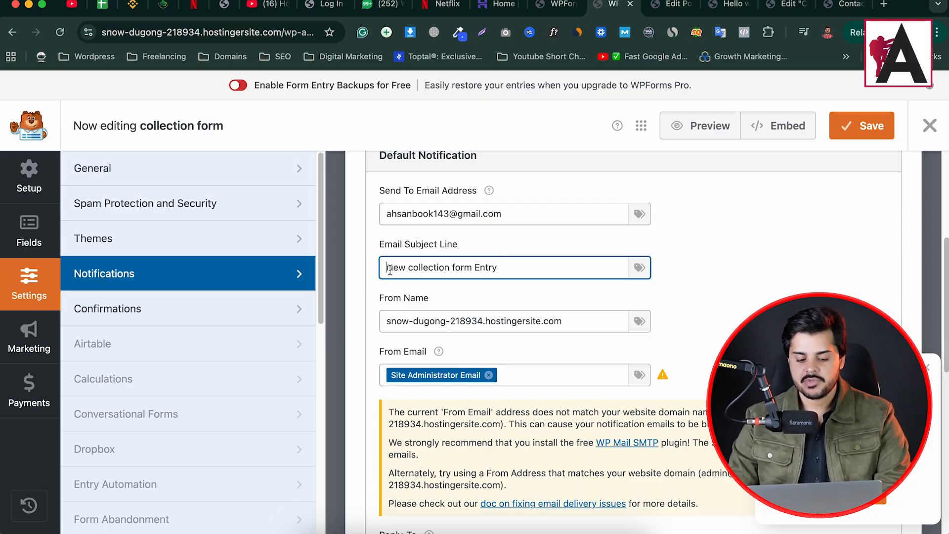
left_click_drag(390, 269, 453, 268)
left_click(482, 267)
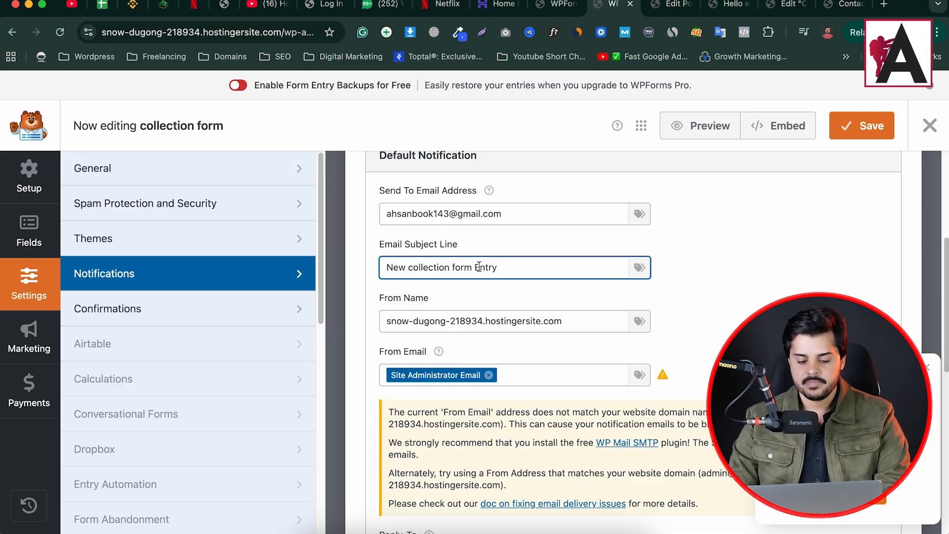
double_click(485, 267)
key("BackSpace")
type("my website")
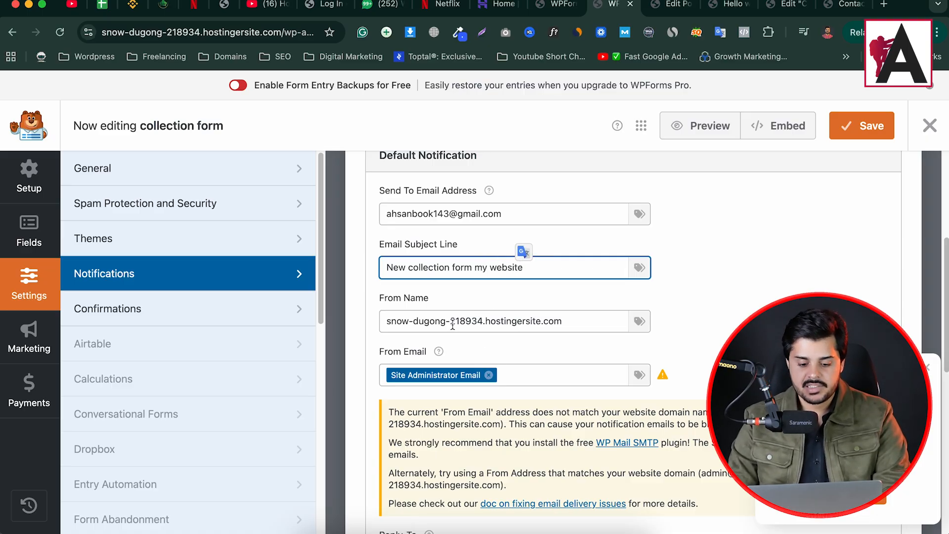
left_click_drag(568, 321, 306, 311)
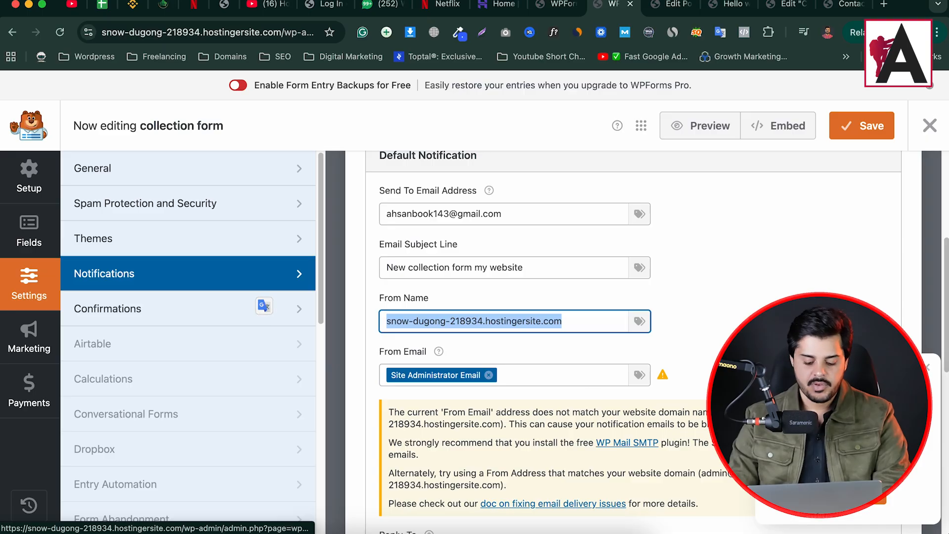
type("www.ahsandanish")
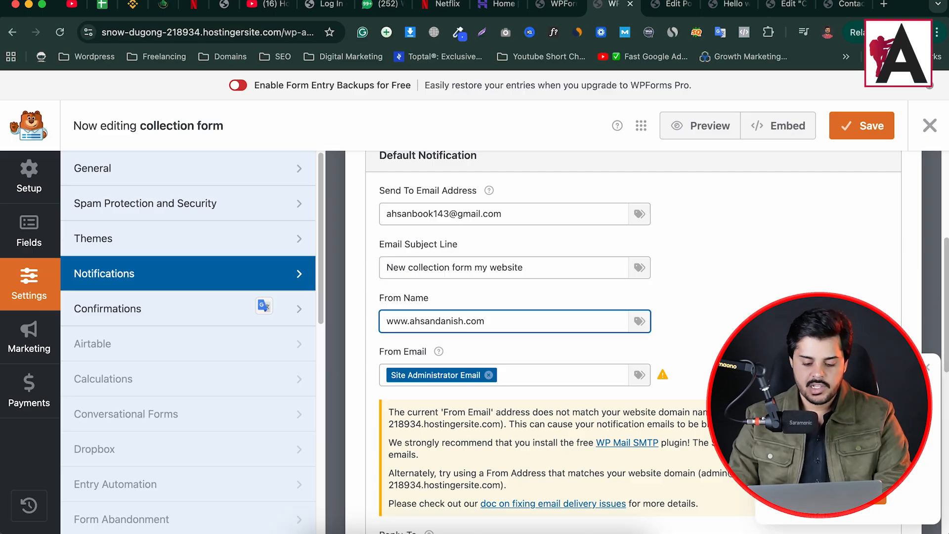
scroll(443, 358, "down", 2)
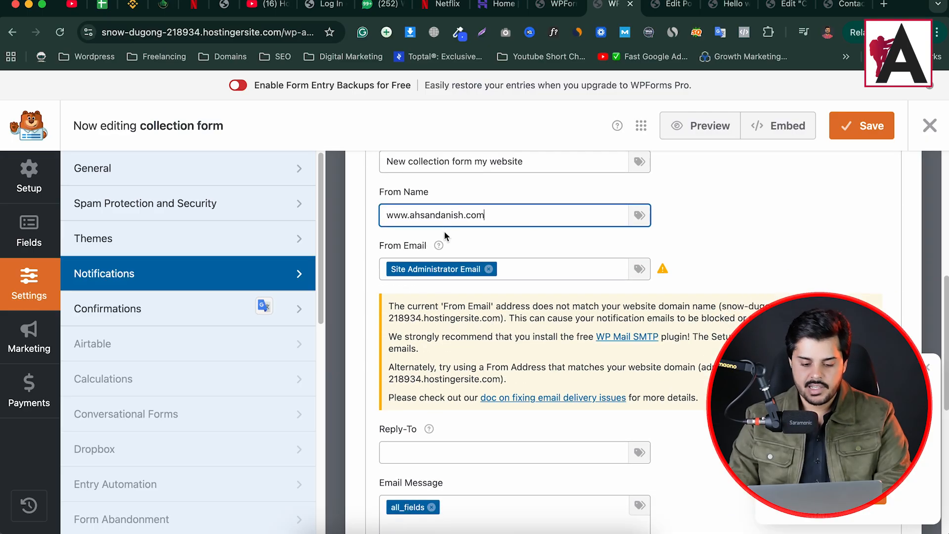
scroll(443, 357, "up", 5)
double_click(443, 366)
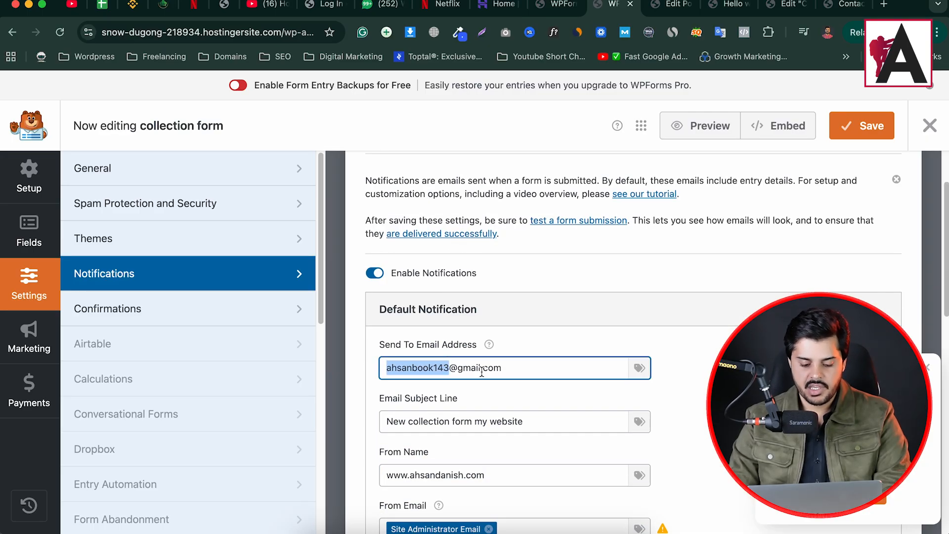
scroll(504, 386, "down", 5)
scroll(479, 267, "up", 3)
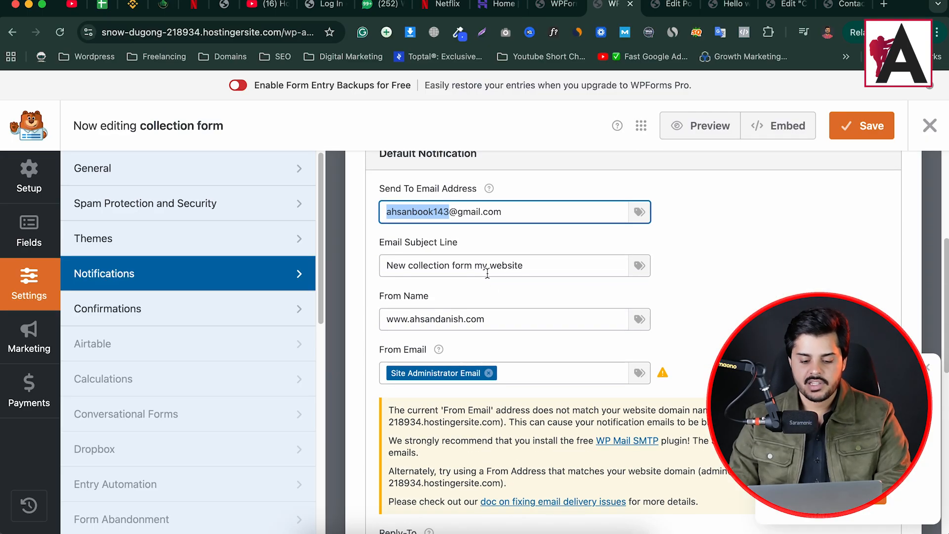
triple_click(496, 211)
key("ctrl+c")
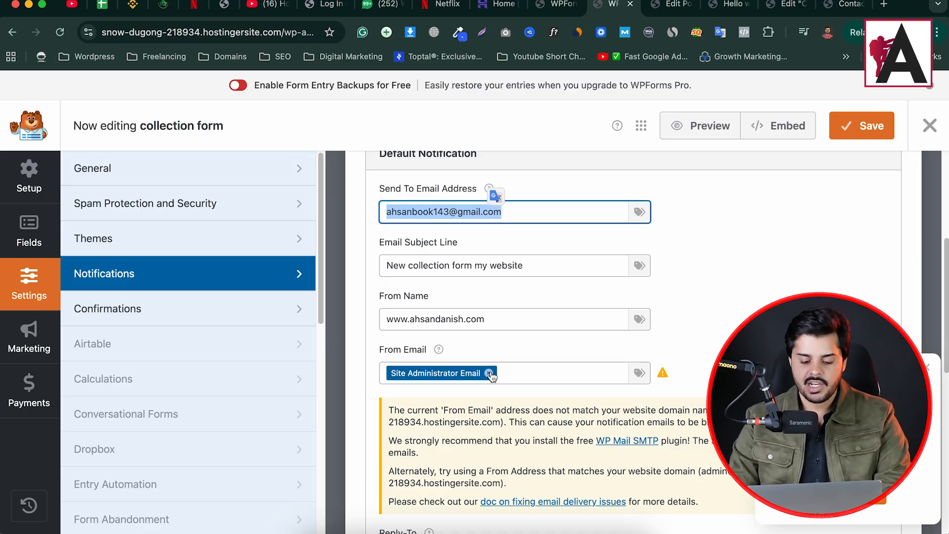
left_click(489, 372)
key("ctrl+v")
- Browse the message's smart tags, keeping the all_fields message unchanged
scroll(513, 336, "down", 5)
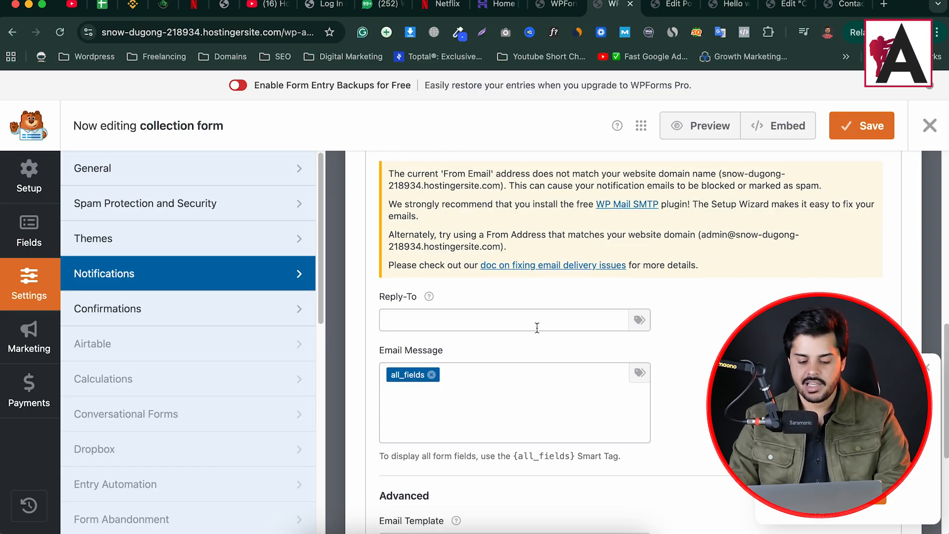
scroll(536, 327, "down", 2)
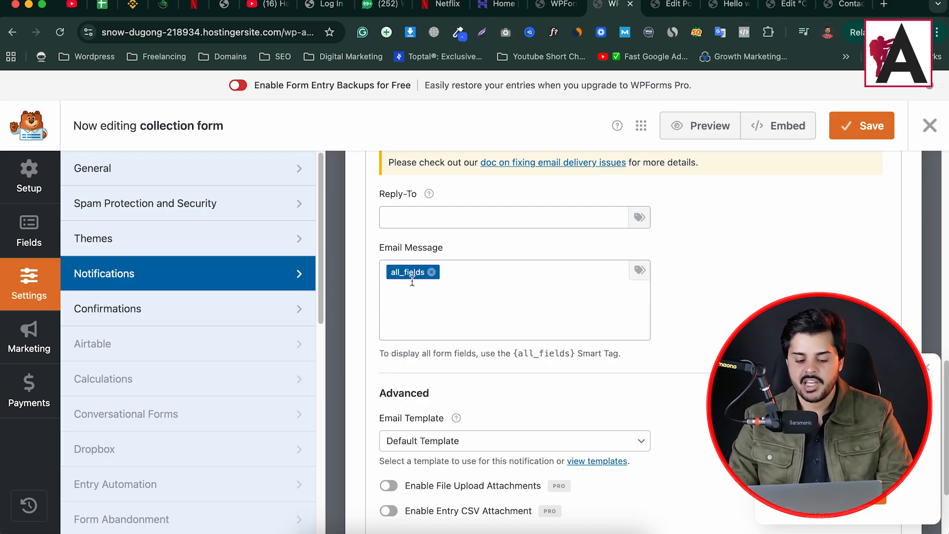
left_click(639, 269)
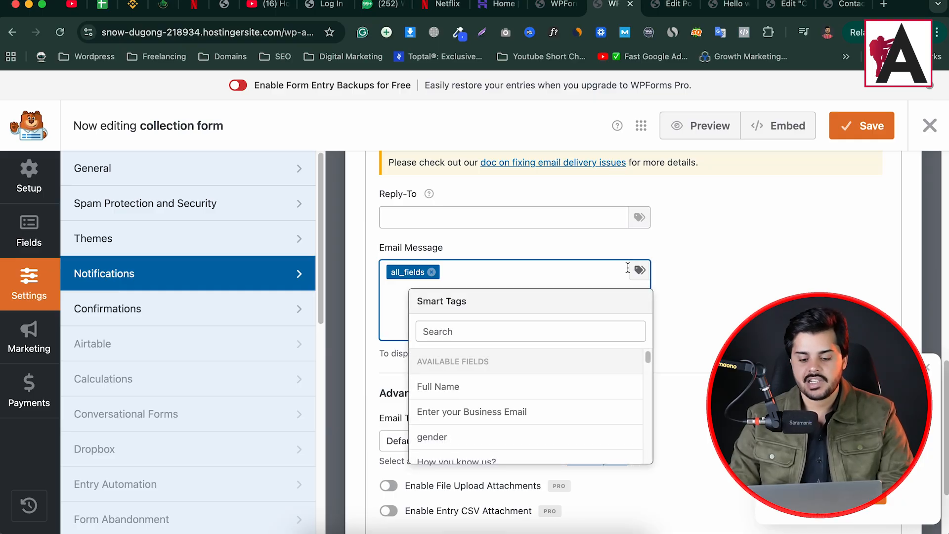
scroll(494, 386, "down", 3)
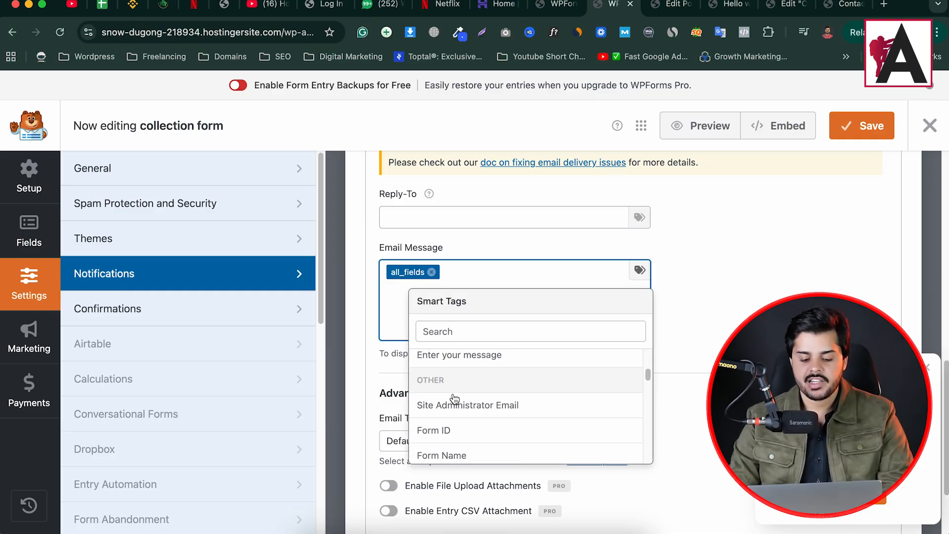
scroll(452, 396, "down", 5)
scroll(460, 385, "up", 6)
scroll(452, 417, "up", 3)
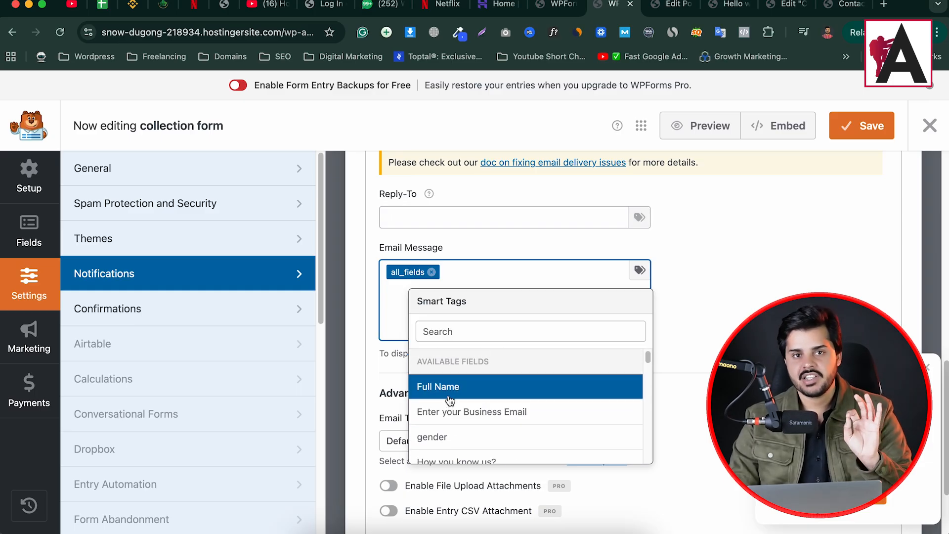
left_click(690, 269)
scroll(463, 317, "down", 3)
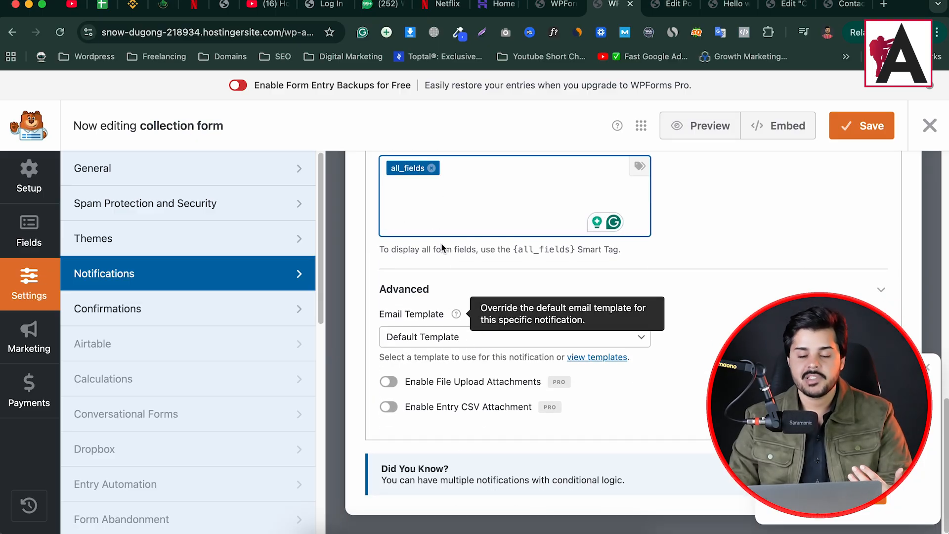
scroll(498, 282, "up", 1)
scroll(498, 283, "up", 15)
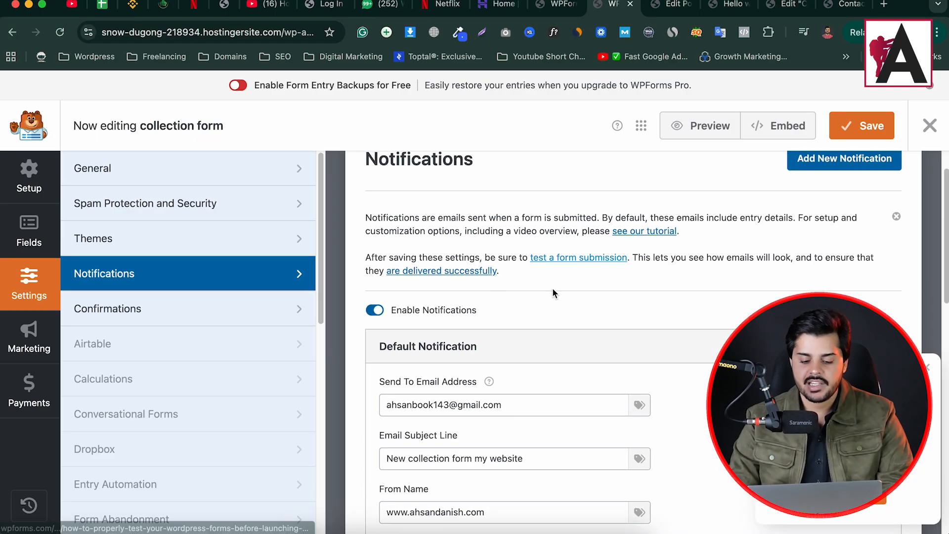
scroll(554, 291, "down", 1)
scroll(498, 354, "up", 2)
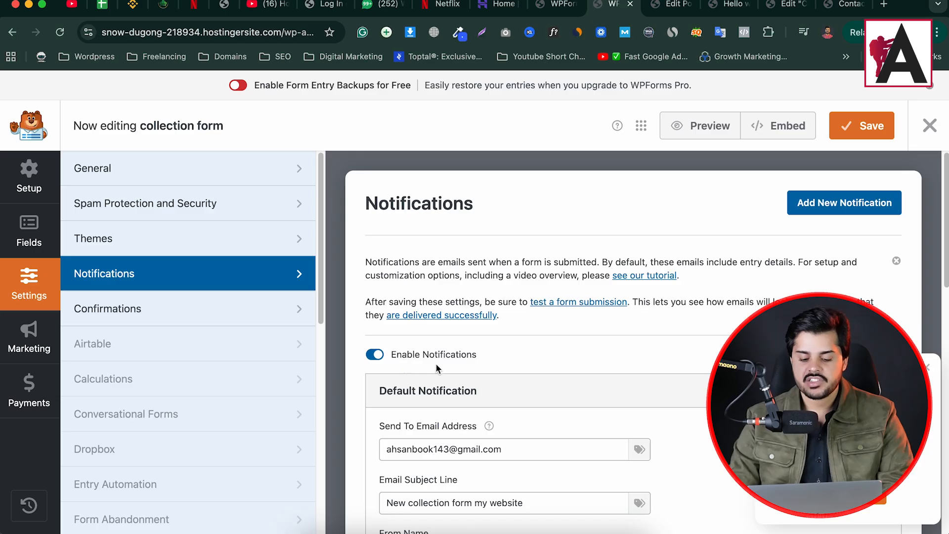
- Save the notification settings and dismiss the Pro upgrade notice for extra notifications
left_click(860, 131)
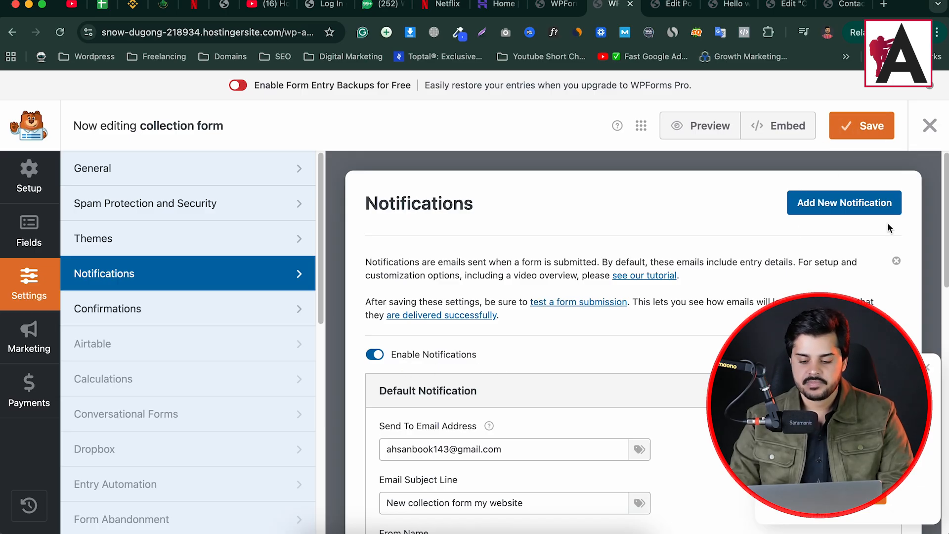
left_click(816, 211)
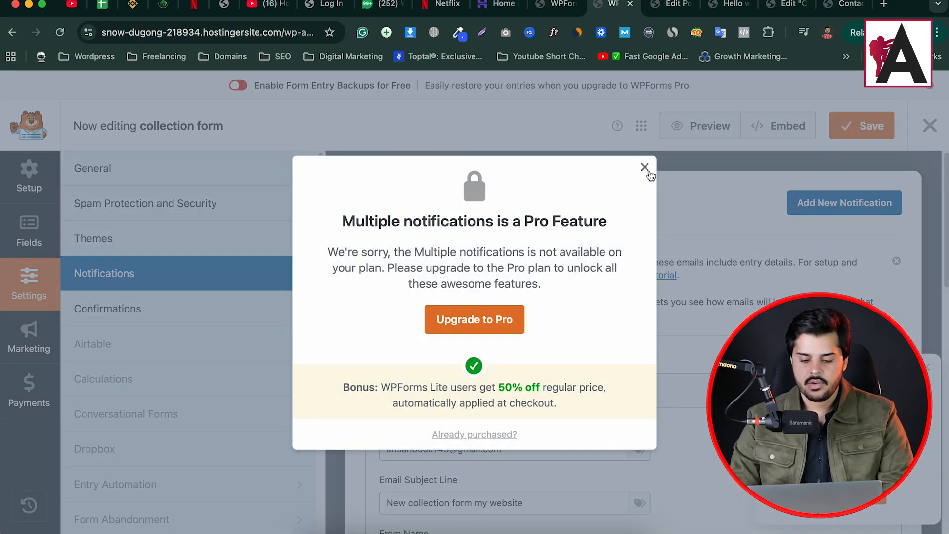
left_click(645, 169)
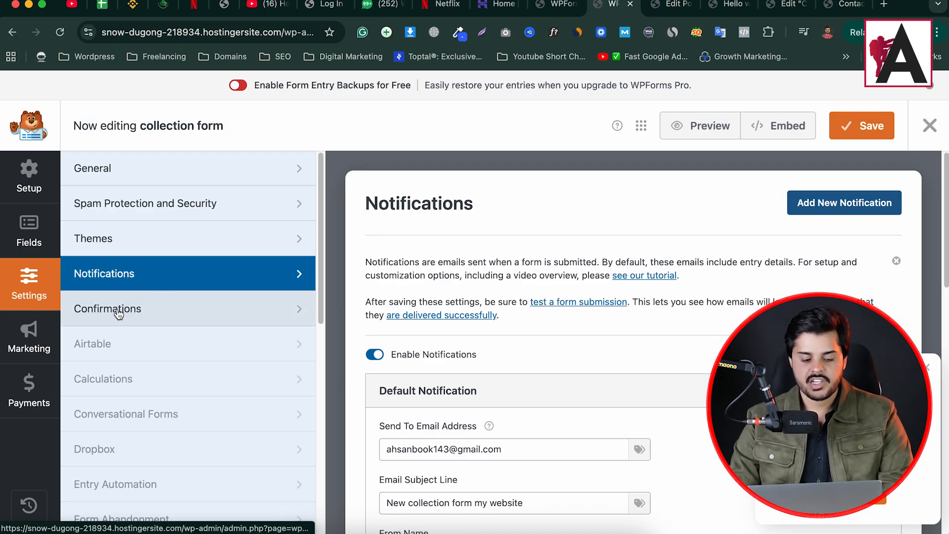
- Keep the Default Confirmation "Thanks for contacting us! We will be in touch with you shortly." and save
left_click(119, 312)
scroll(484, 348, "down", 3)
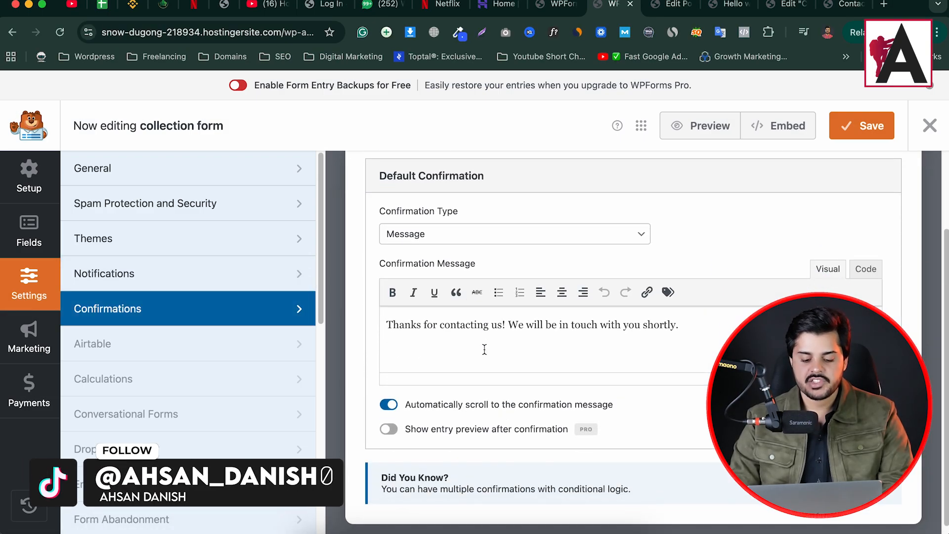
left_click_drag(681, 321, 382, 323)
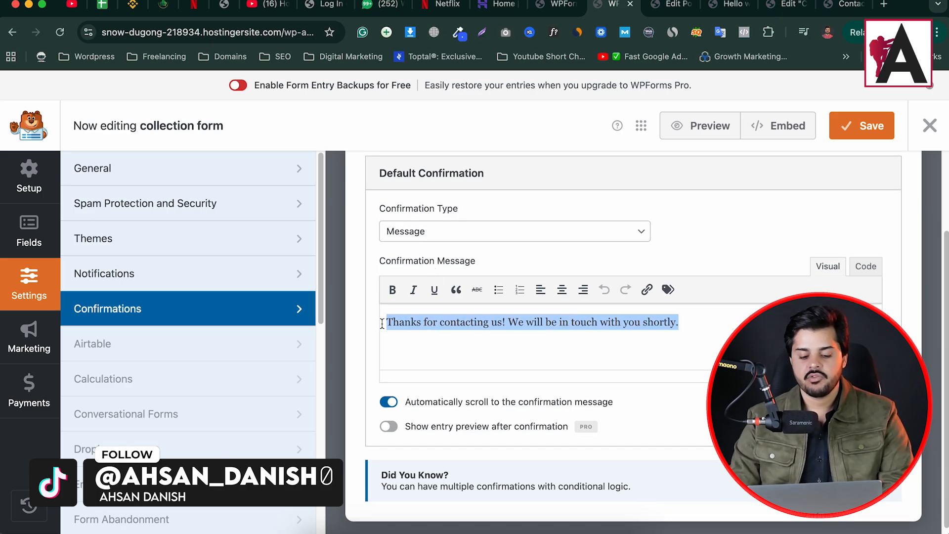
scroll(474, 365, "up", 2)
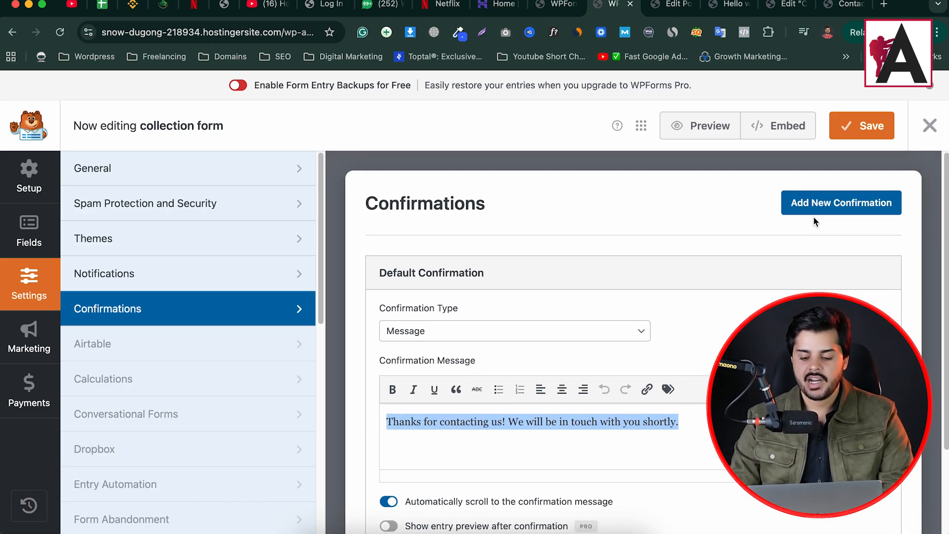
left_click(848, 122)
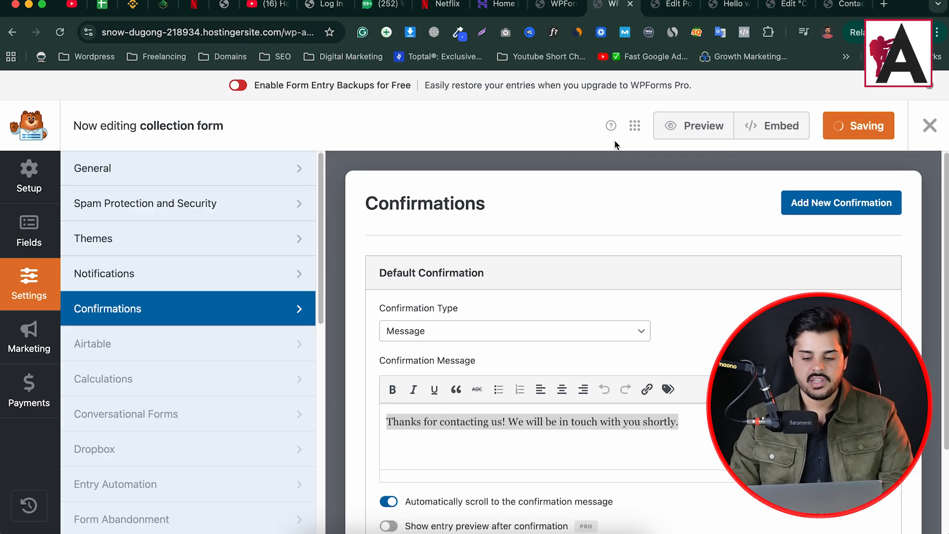
- Bring up the collection form on the live Contact page
left_click(883, 5)
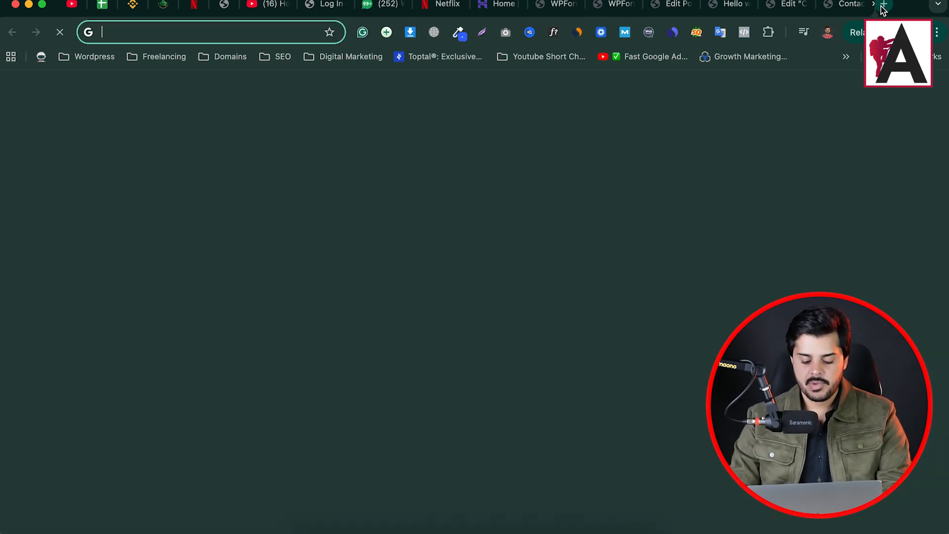
type("g")
left_click(795, 4)
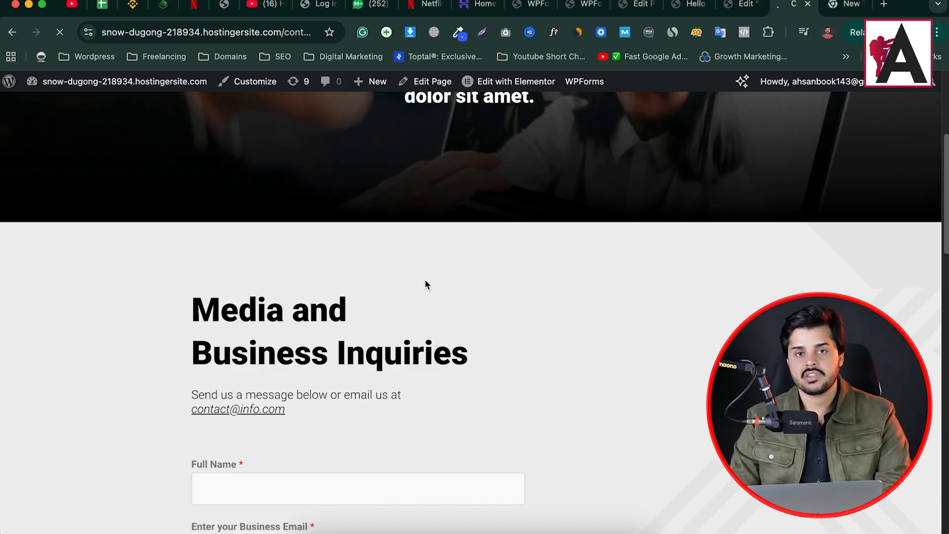
scroll(425, 278, "up", 1)
scroll(425, 280, "down", 3)
scroll(422, 302, "down", 6)
scroll(273, 322, "up", 5)
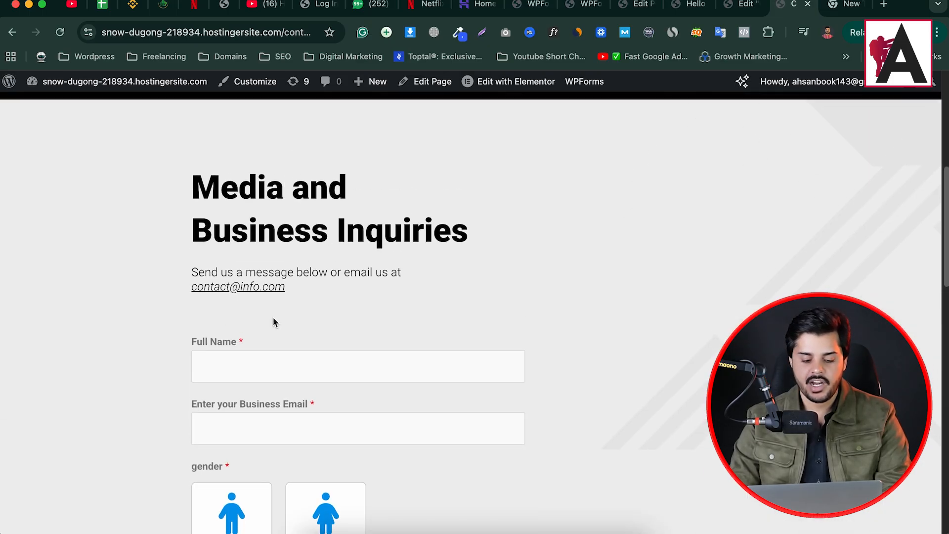
scroll(257, 343, "down", 1)
- Submit a test entry with a name, business email, Male, 'from instagram' and 'hello test'
left_click(248, 309)
type("ahsan")
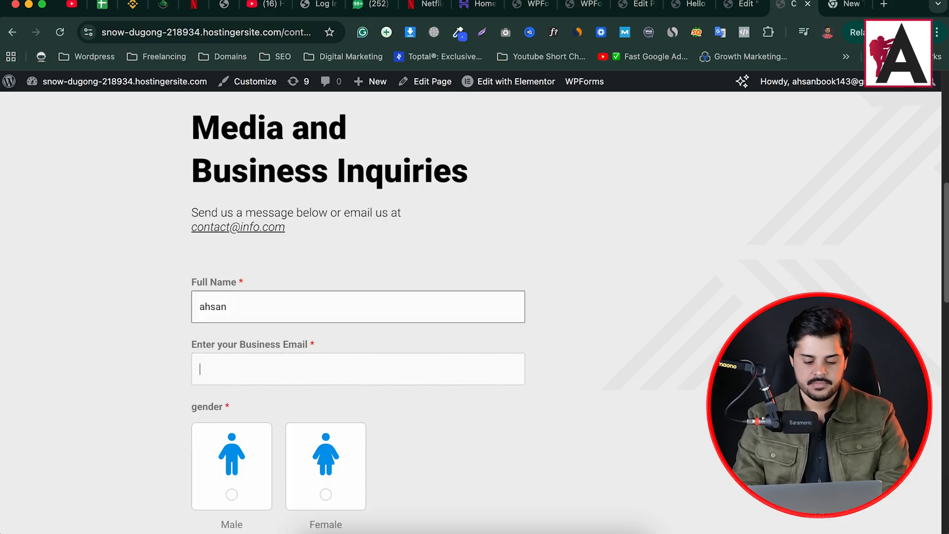
key("Tab")
type("he")
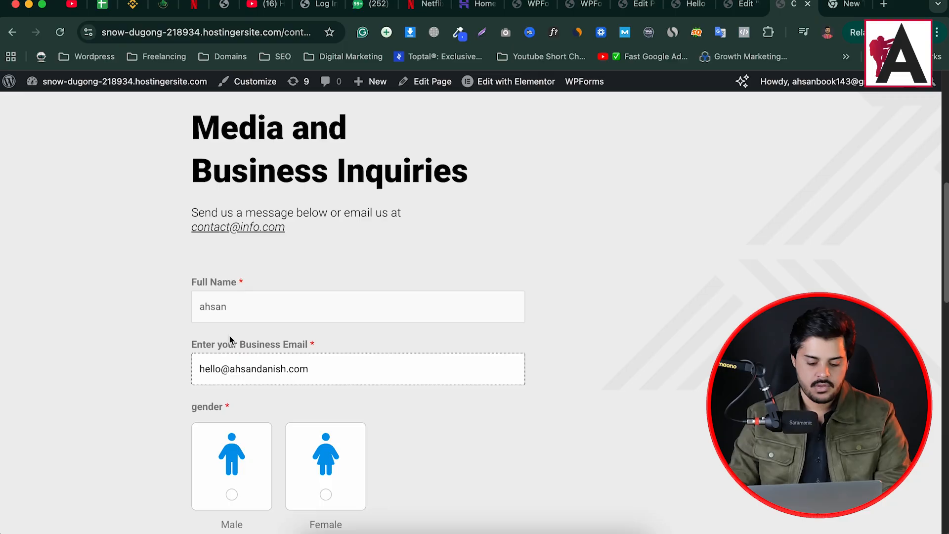
left_click(203, 478)
scroll(294, 350, "down", 8)
left_click(249, 196)
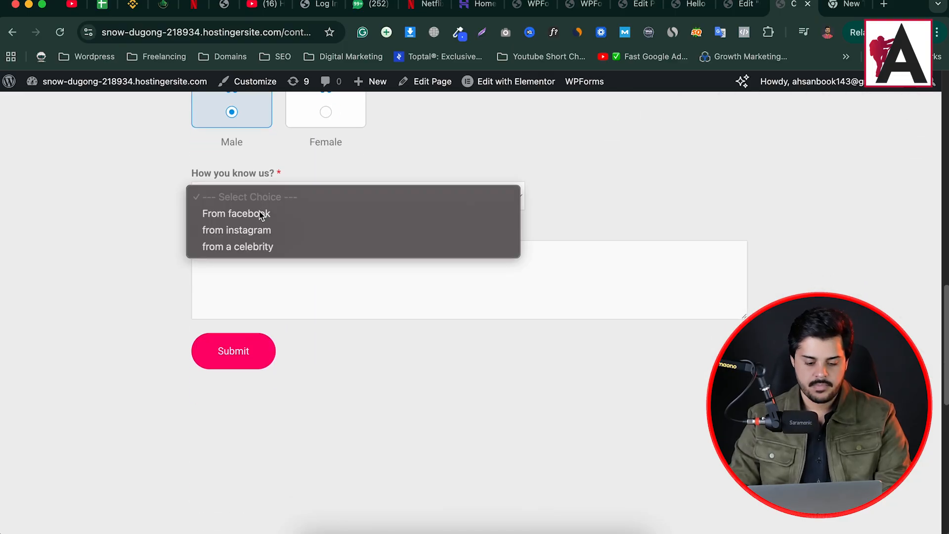
left_click(254, 229)
left_click(241, 271)
type("hello test")
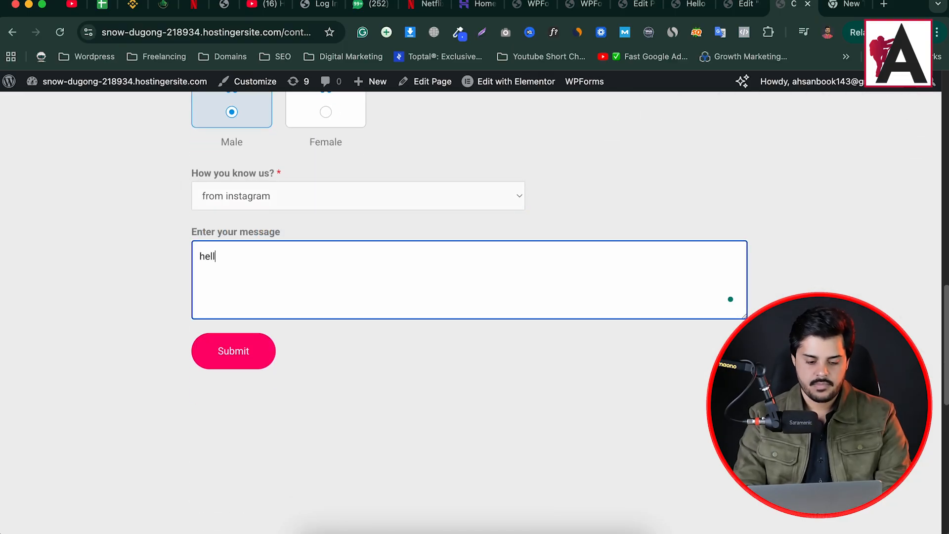
left_click(204, 347)
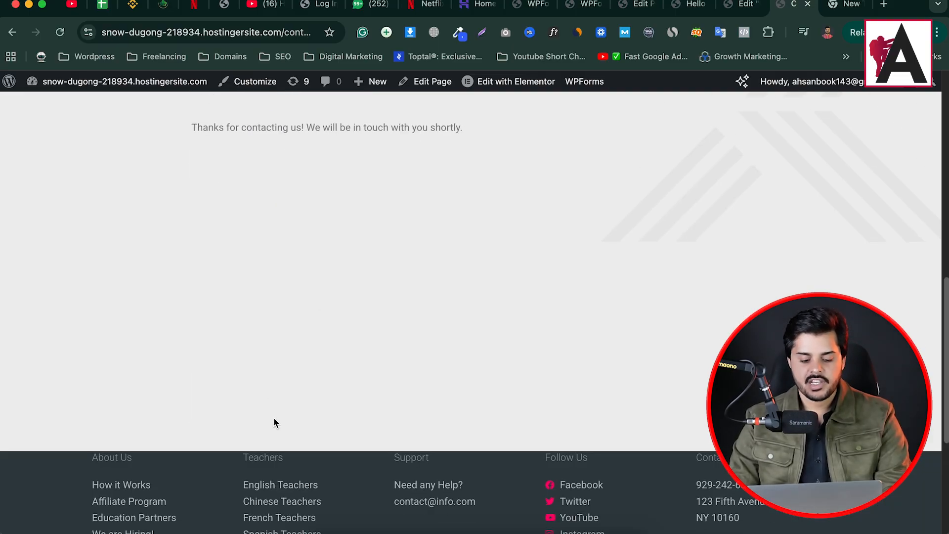
- Check the thank-you confirmation text, then return to the Elementor Contact editor
left_click_drag(189, 146, 368, 144)
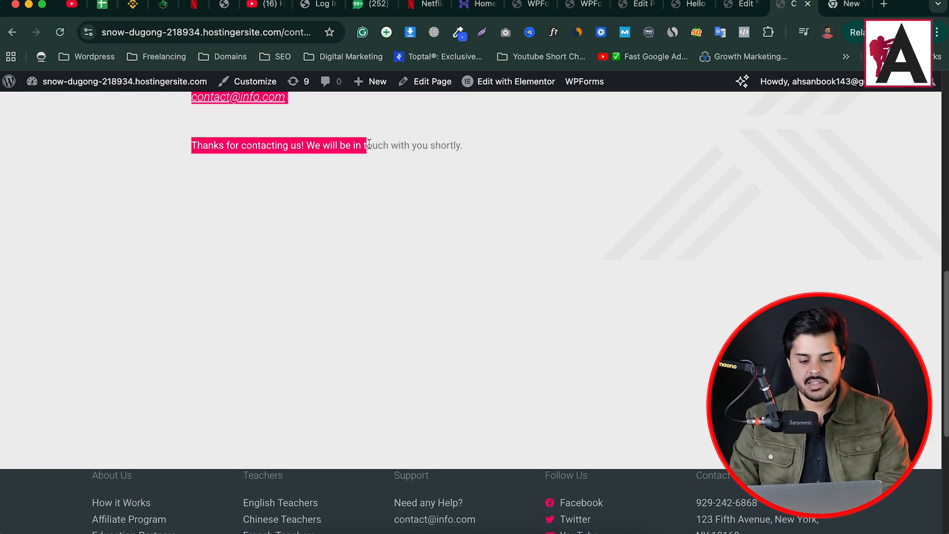
left_click_drag(266, 146, 426, 147)
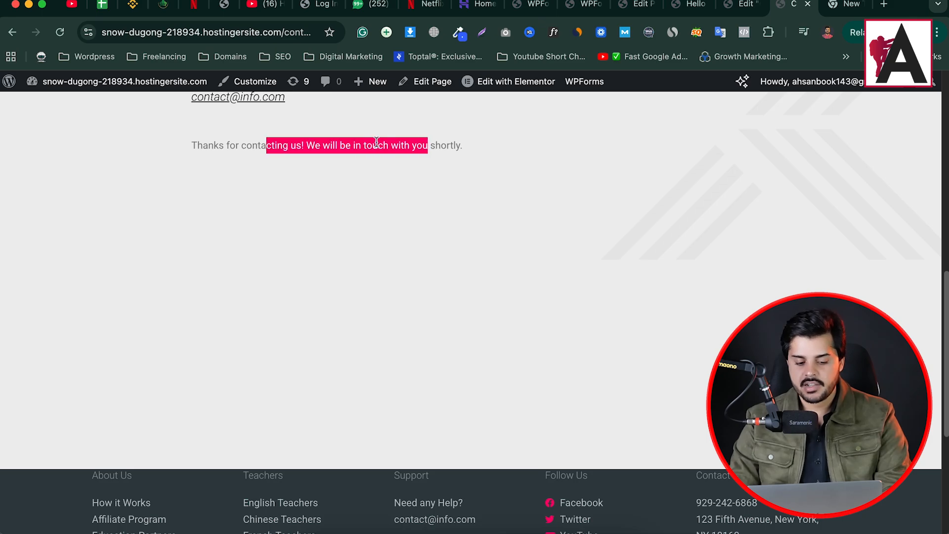
left_click(461, 146)
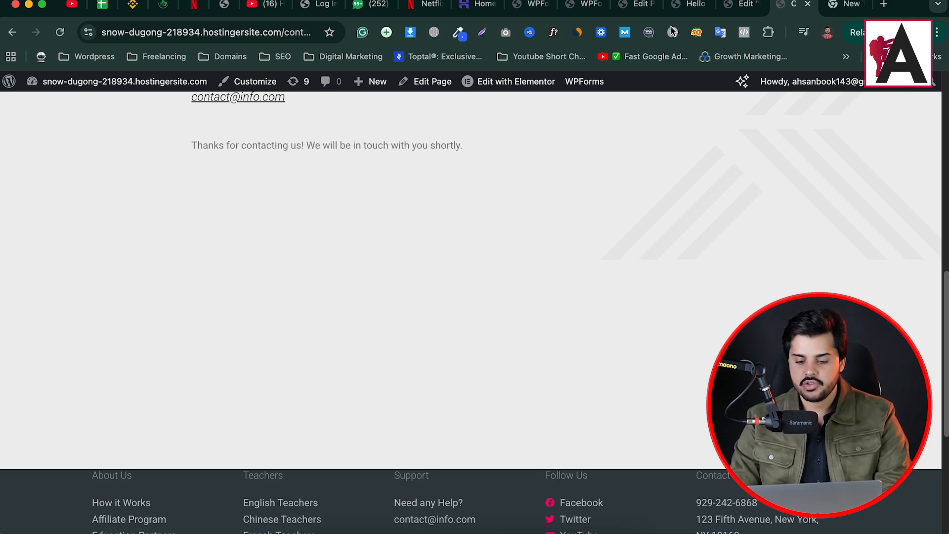
left_click(739, 4)
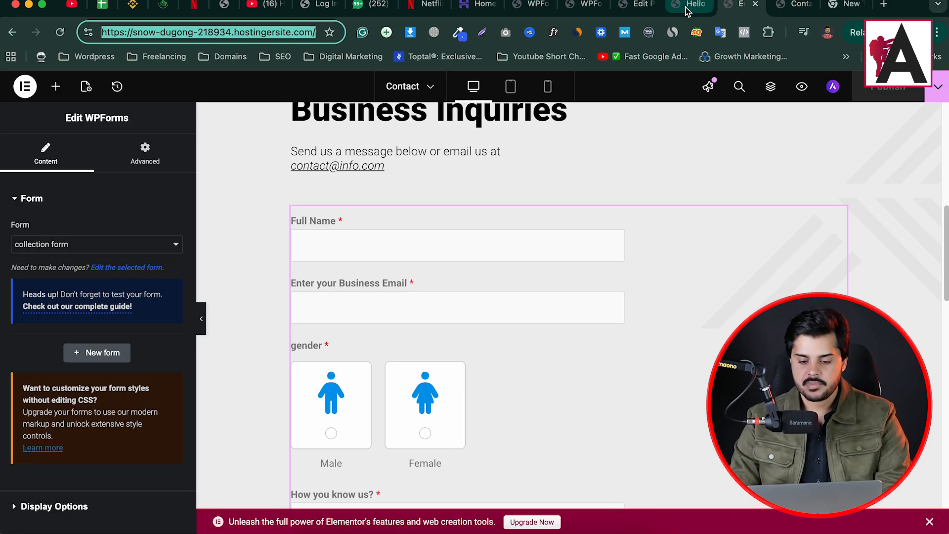
- Compare the form's Confirmations message with the thank-you line on the submitted Contact page
left_click(706, 7)
left_click(793, 11)
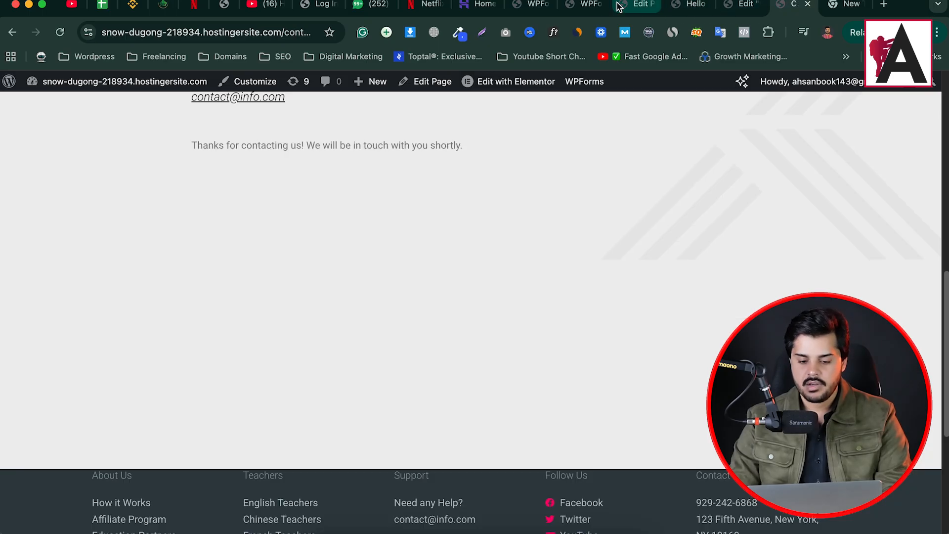
left_click(585, 6)
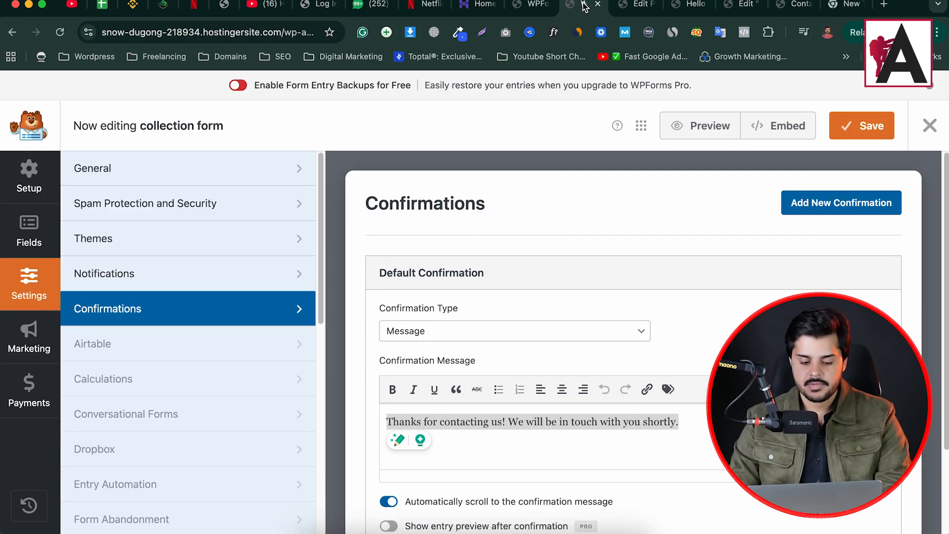
left_click(491, 416)
left_click_drag(684, 424, 455, 412)
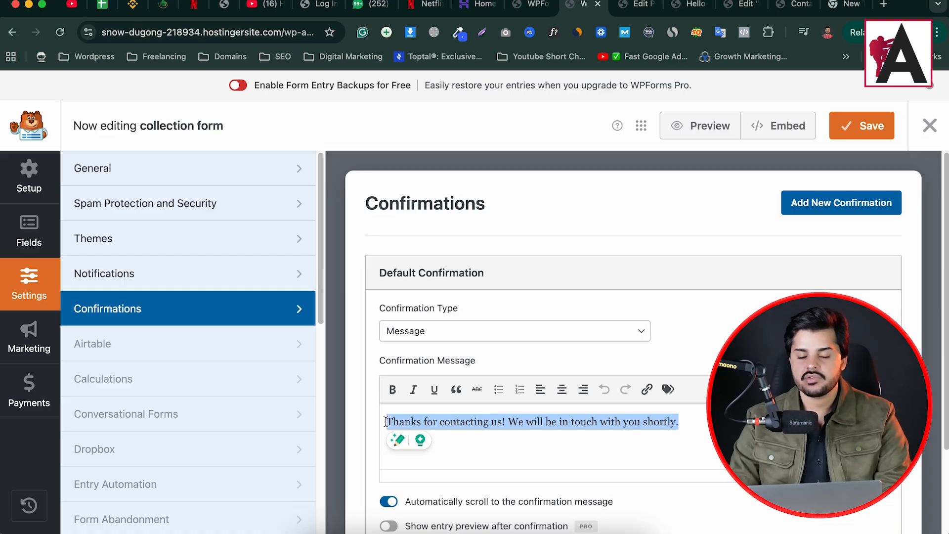
left_click_drag(578, 6, 771, 10)
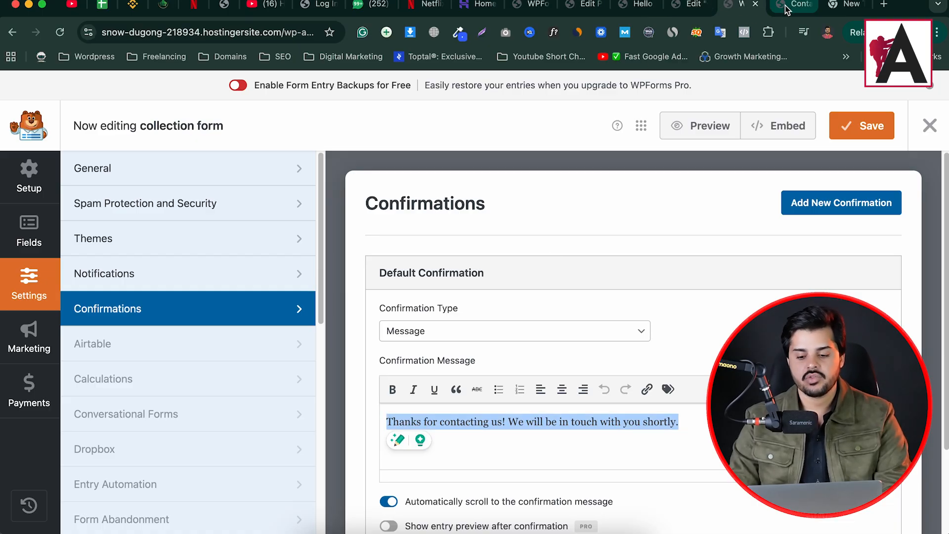
left_click(774, 7)
triple_click(338, 142)
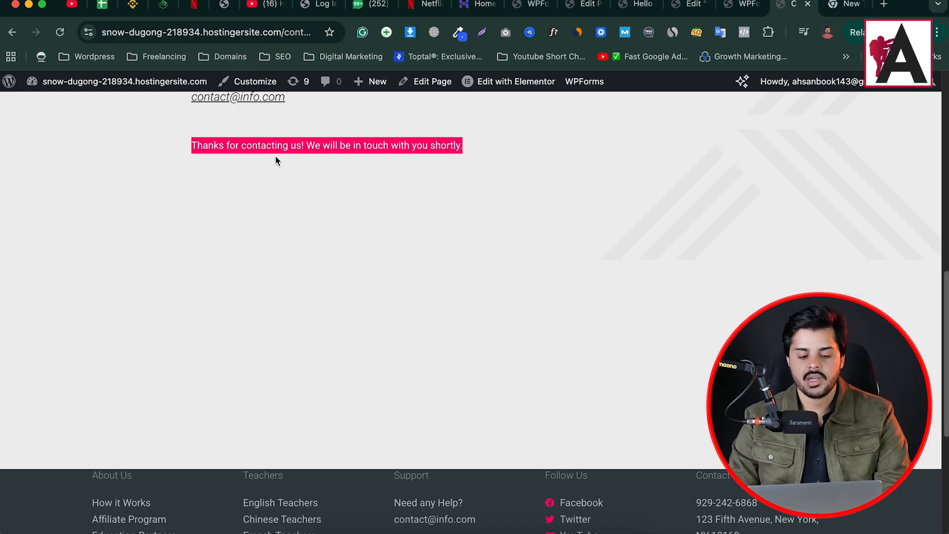
- Load gmail.com in a new tab, then go back to the form's confirmation settings
left_click(846, 6)
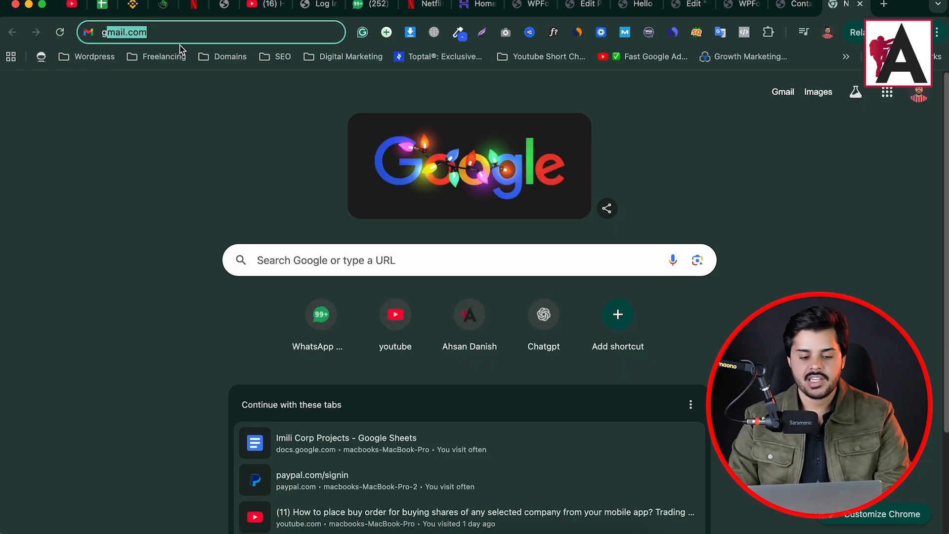
key("Return")
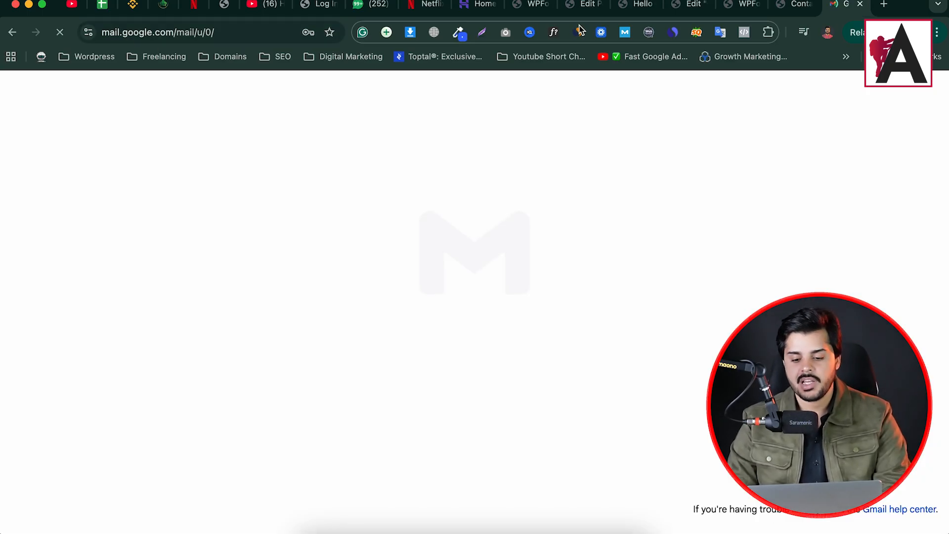
left_click(790, 4)
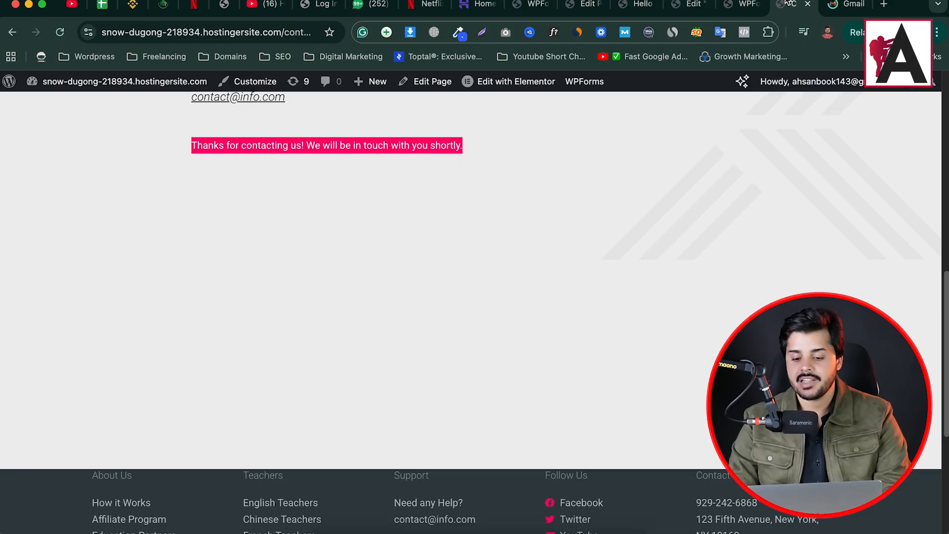
left_click(740, 5)
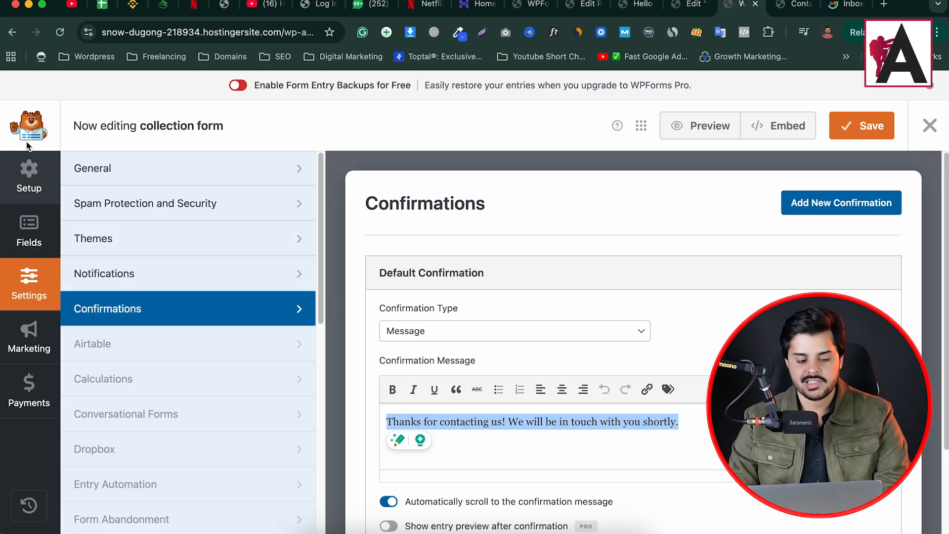
- Look over WPForms > Entries, which shows only Lite sample data, then return to the Gmail inbox
left_click(516, 8)
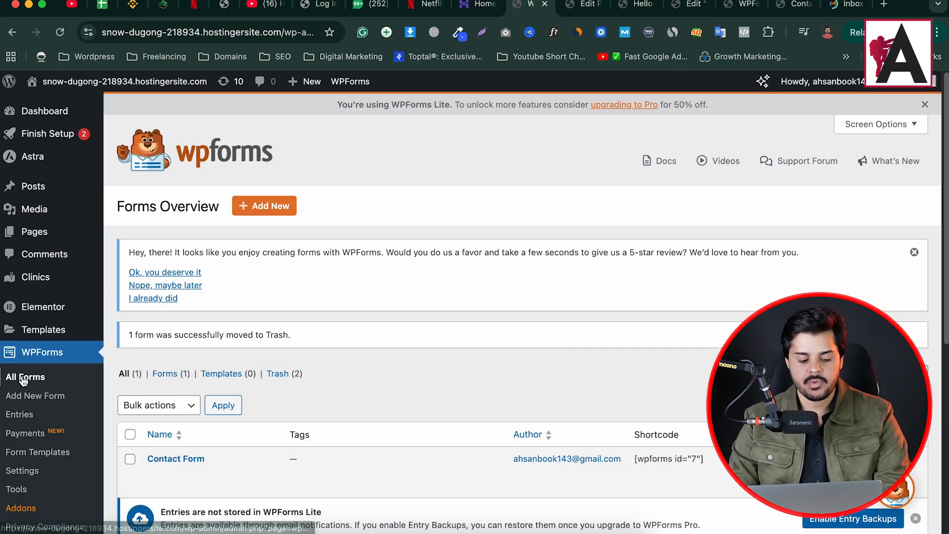
left_click(20, 415)
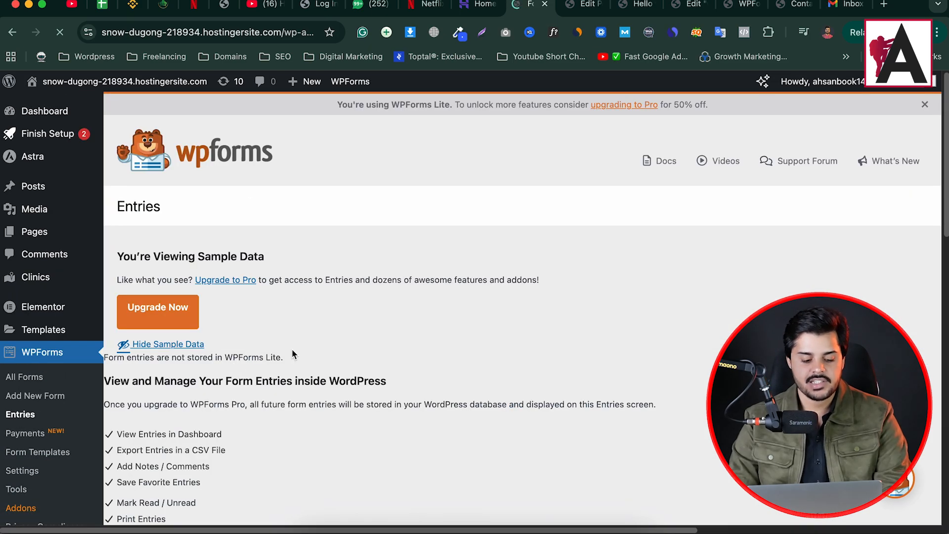
scroll(292, 350, "down", 7)
scroll(316, 295, "up", 7)
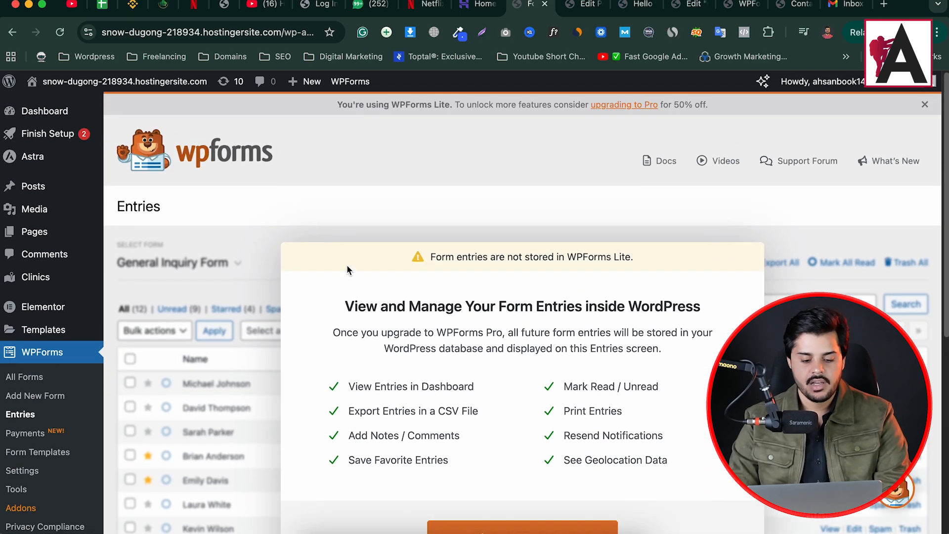
scroll(363, 301, "down", 10)
scroll(477, 366, "up", 4)
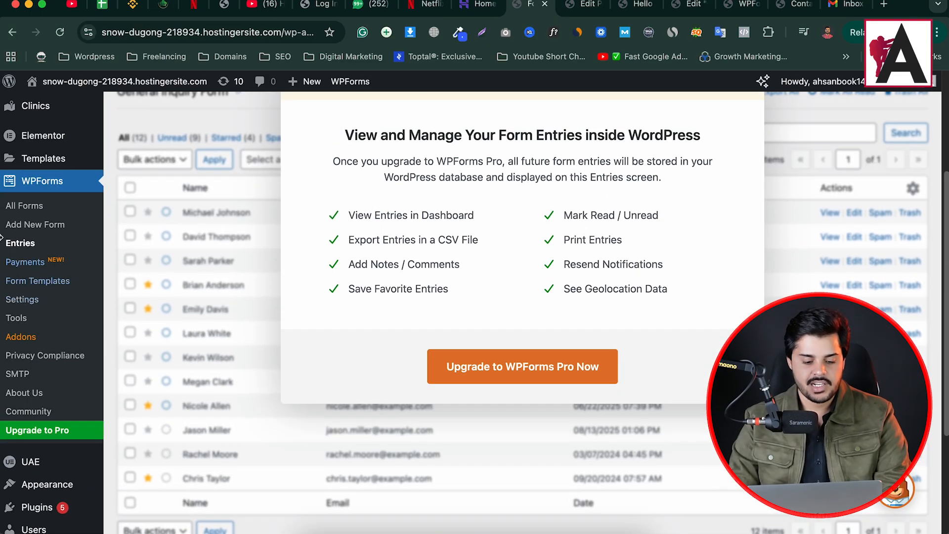
scroll(477, 366, "up", 3)
scroll(395, 299, "down", 1)
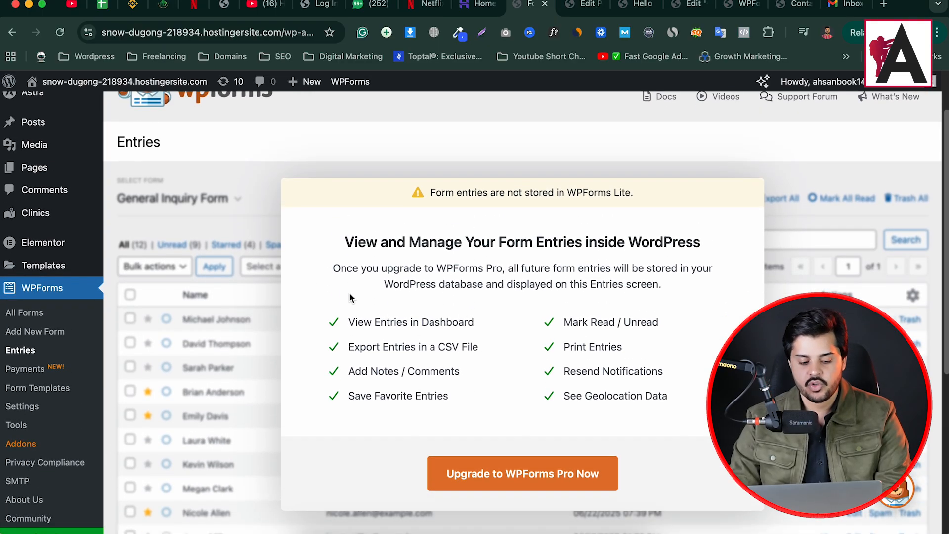
left_click(846, 4)
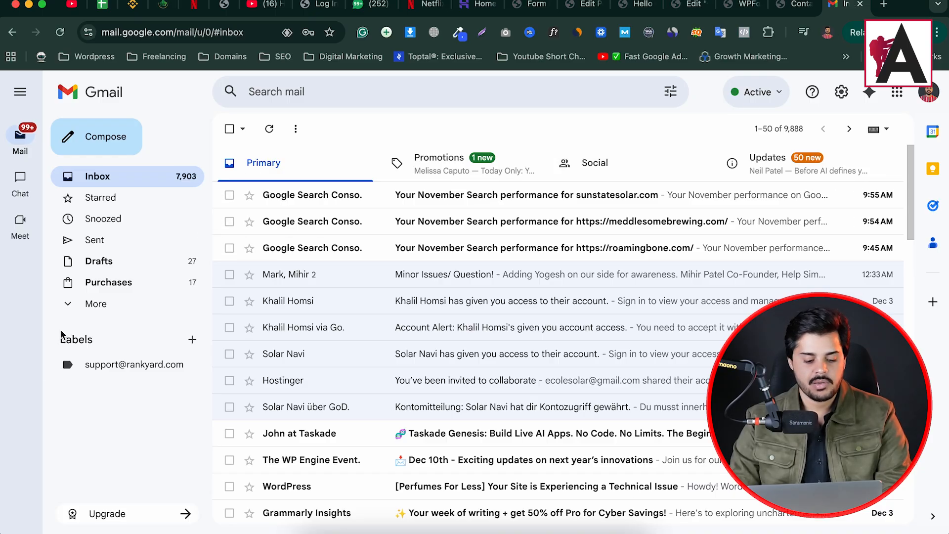
- Open the 'New collection form my website' email from Gmail's Spam folder
left_click(68, 307)
left_click(148, 393)
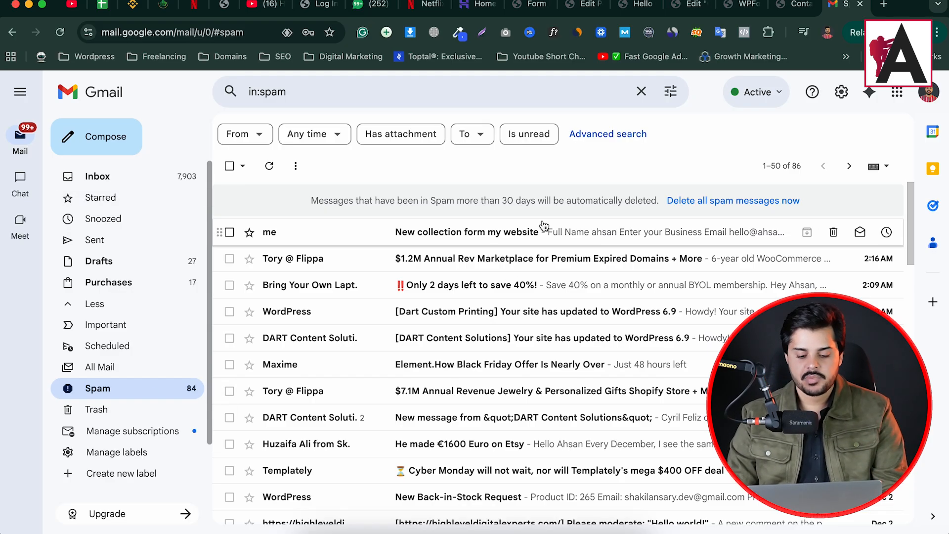
left_click(548, 237)
- Scroll through the email to review the test entry's submitted answers
scroll(384, 309, "down", 5)
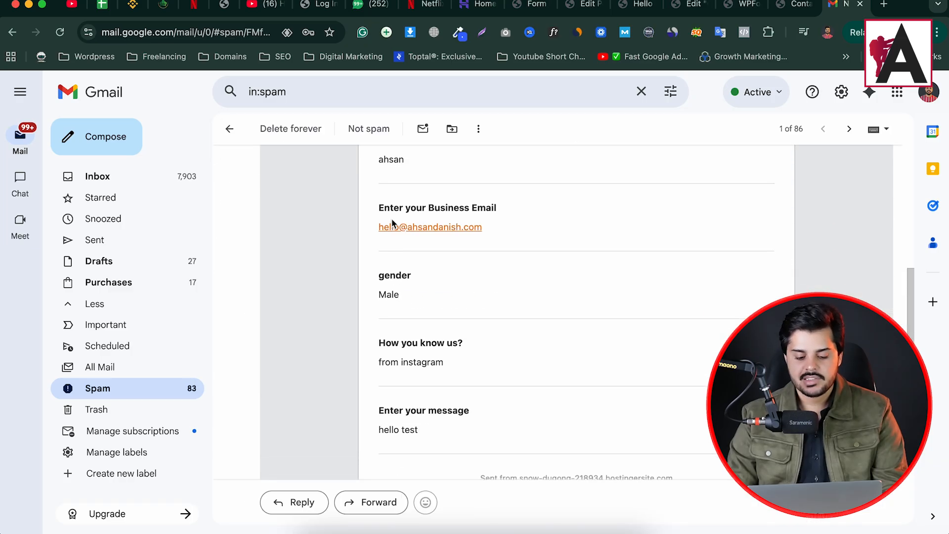
scroll(408, 351, "down", 3)
left_click_drag(432, 322, 371, 200)
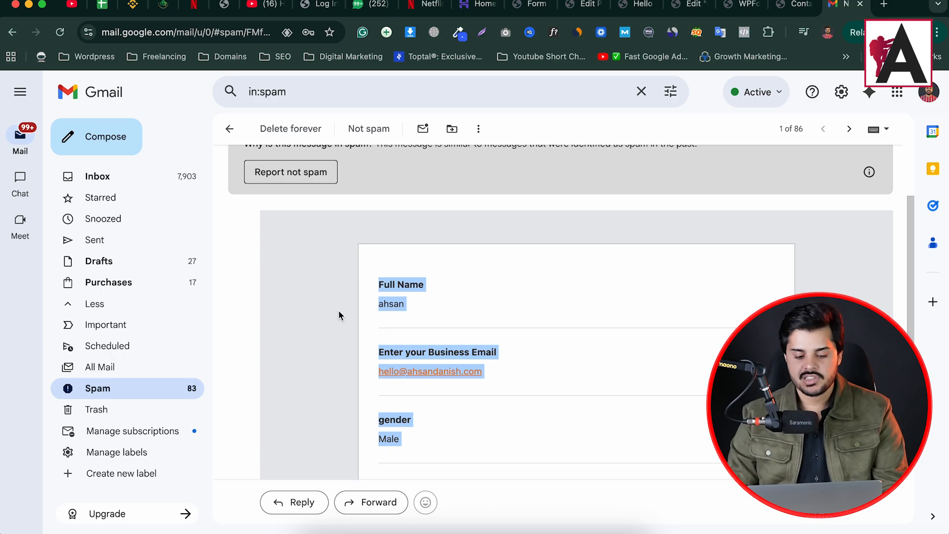
left_click(328, 289)
scroll(321, 284, "up", 3)
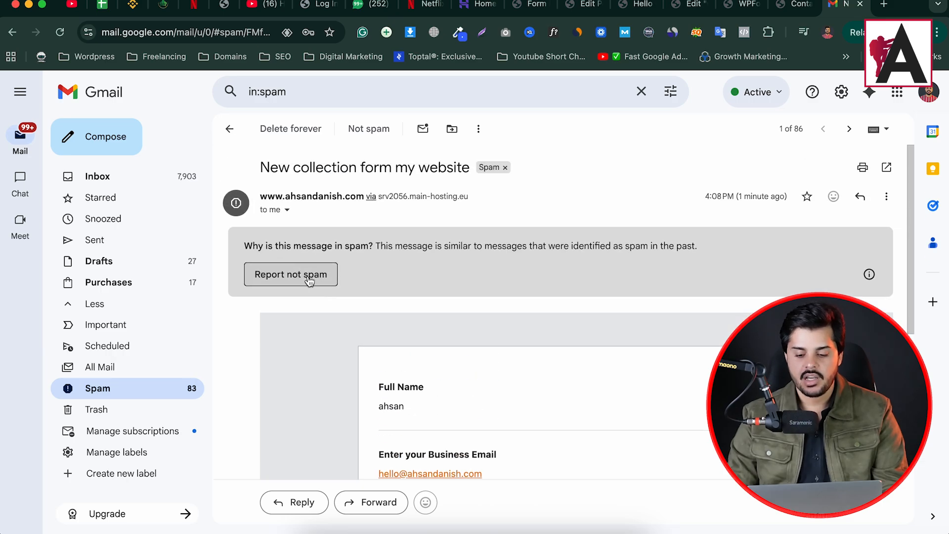